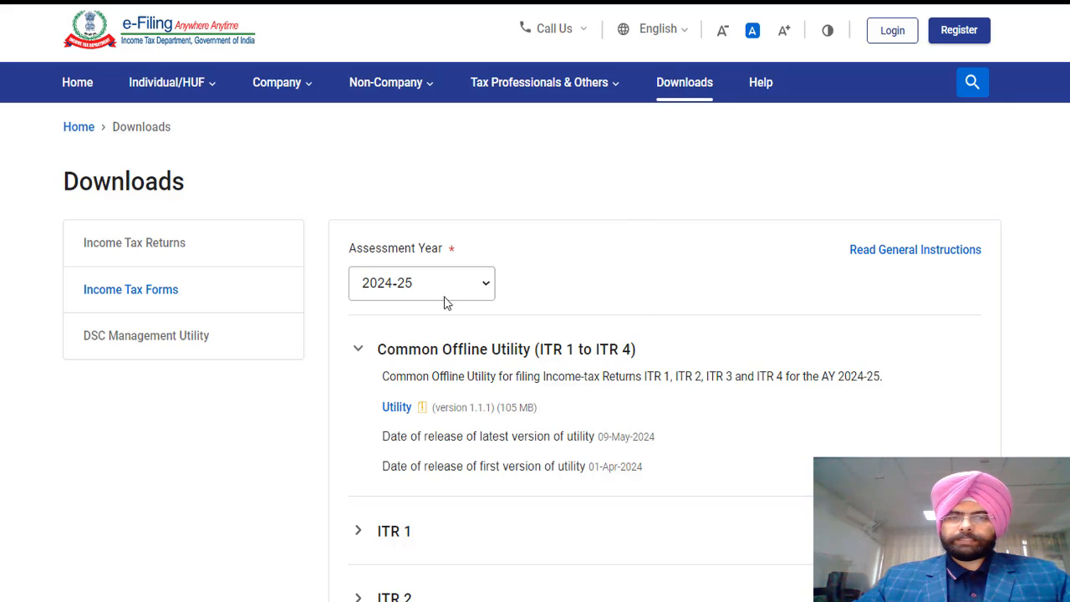
# Download the Common Offline Utility (ITR 1 to ITR 4) for assessment year 2024-25 and look over the separate ITR form entries.
pyautogui.click(397, 407)
pyautogui.scroll(-2, 397, 407)
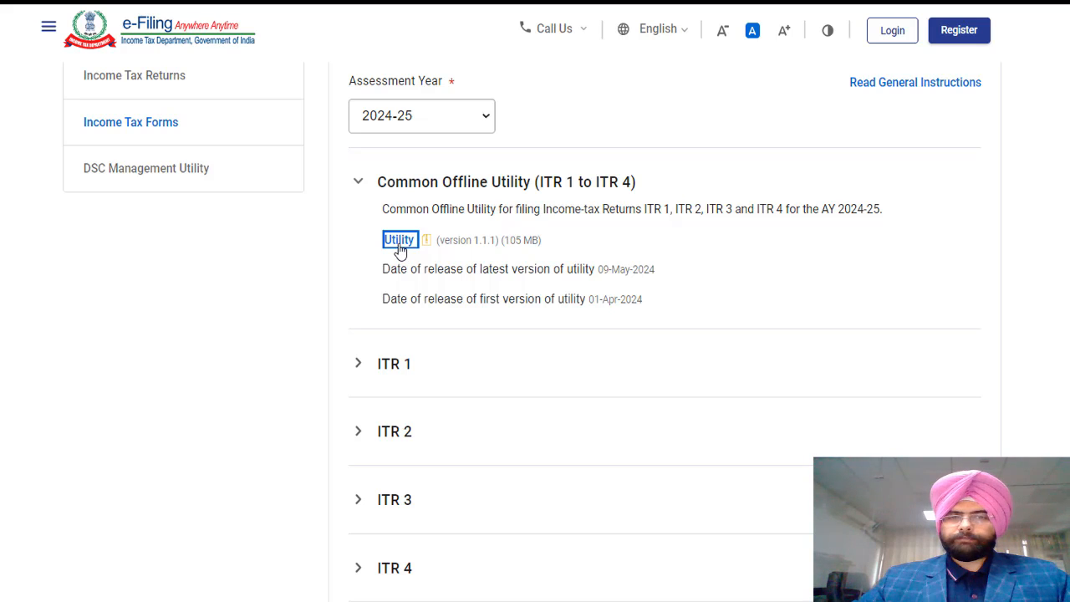
pyautogui.scroll(-3, 502, 265)
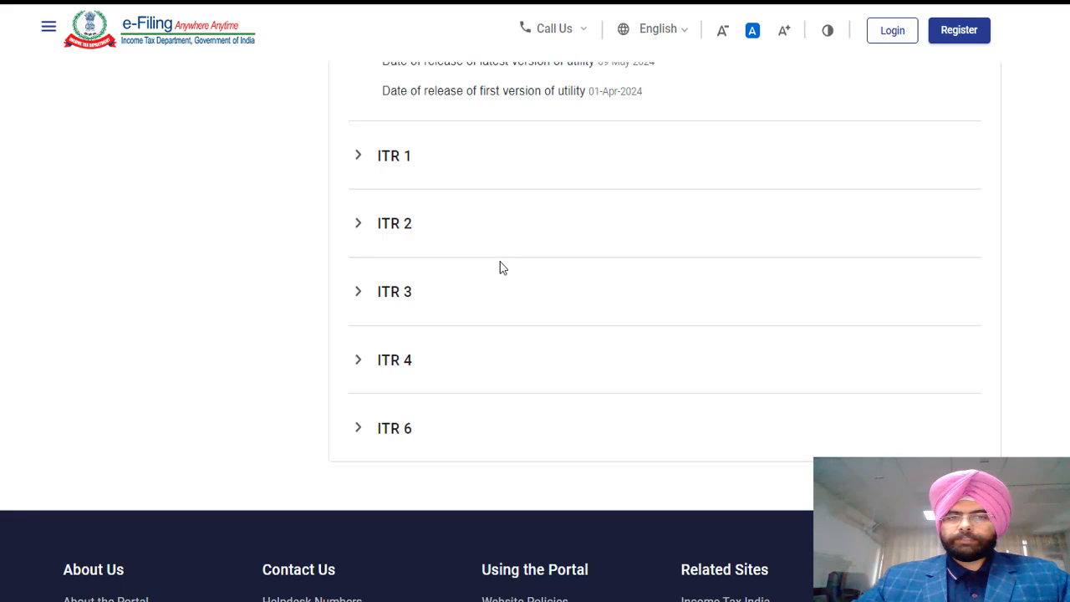
pyautogui.click(351, 303)
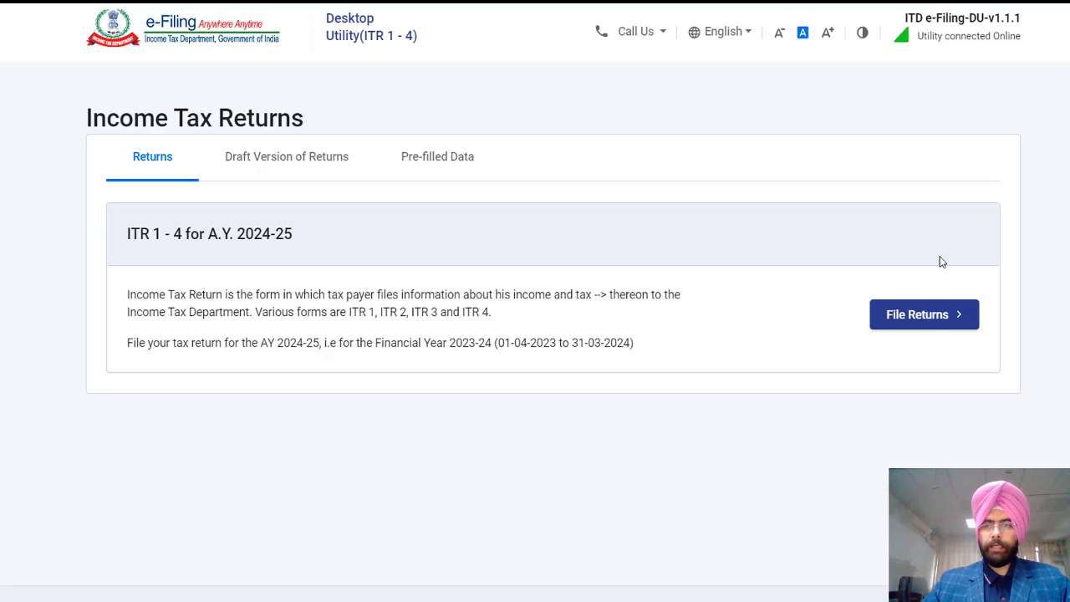
# Switch to the desktop utility, start filing returns for A.Y. 2024-25 and choose to import pre-filled data.
pyautogui.click(924, 315)
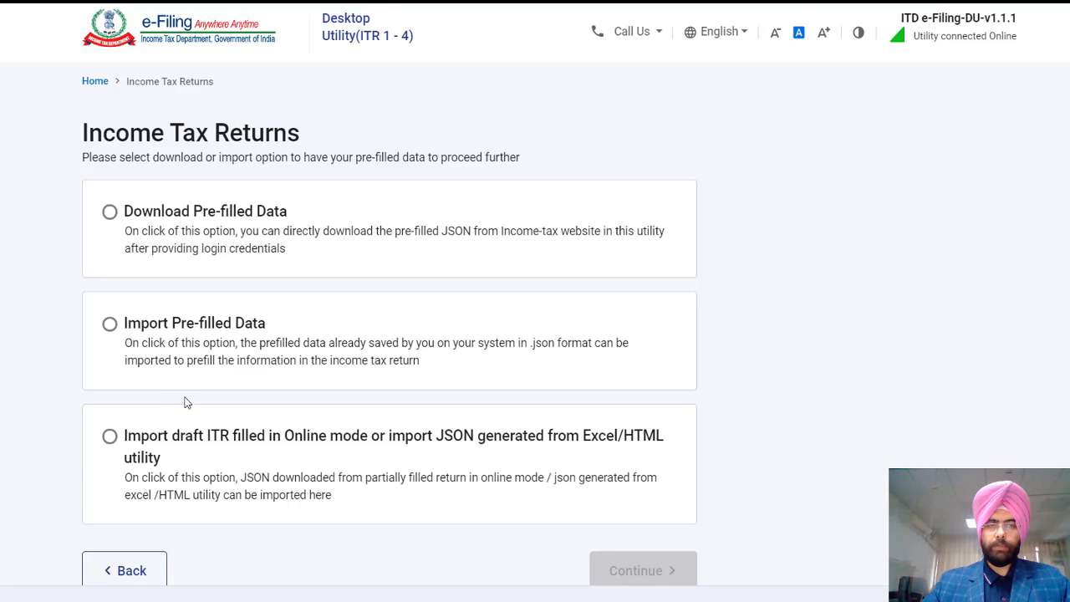
pyautogui.click(110, 326)
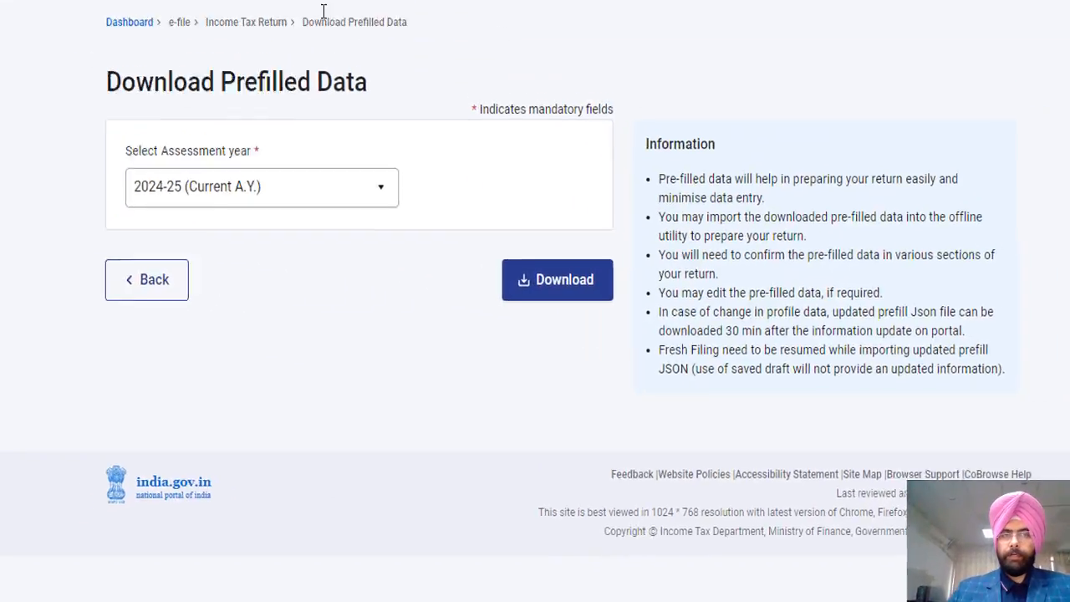
# Switch to the e-Filing portal and examine the e-File options for income tax returns.
pyautogui.click(283, 47)
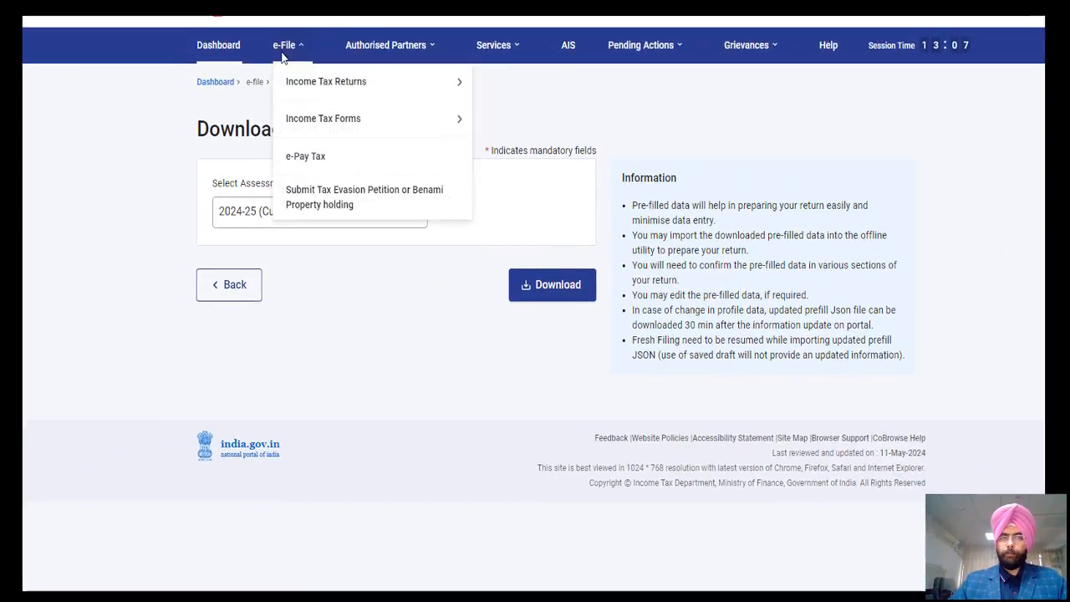
pyautogui.click(285, 48)
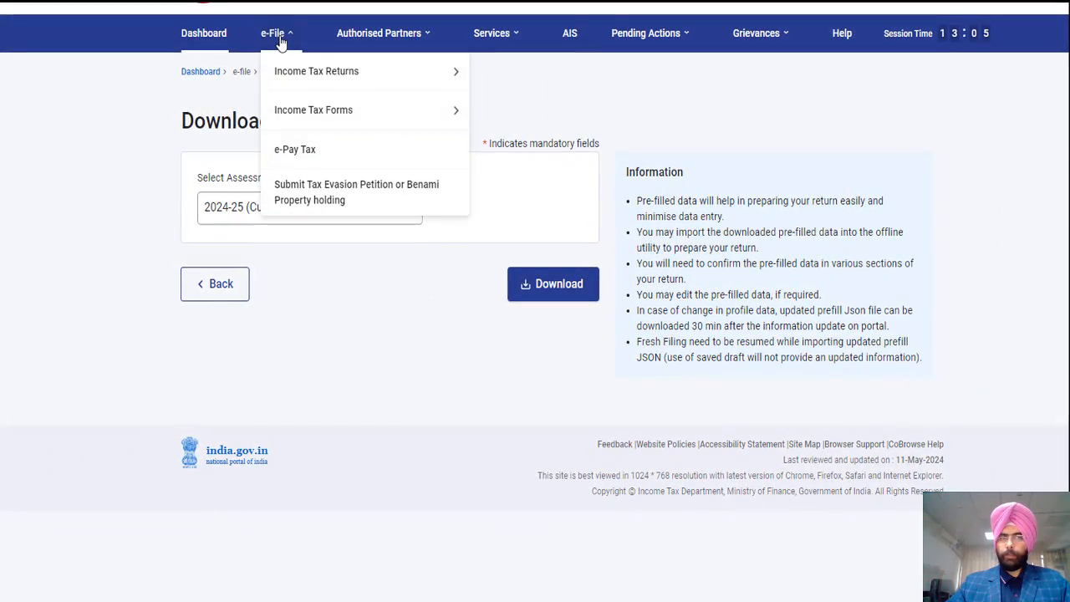
pyautogui.moveTo(298, 73)
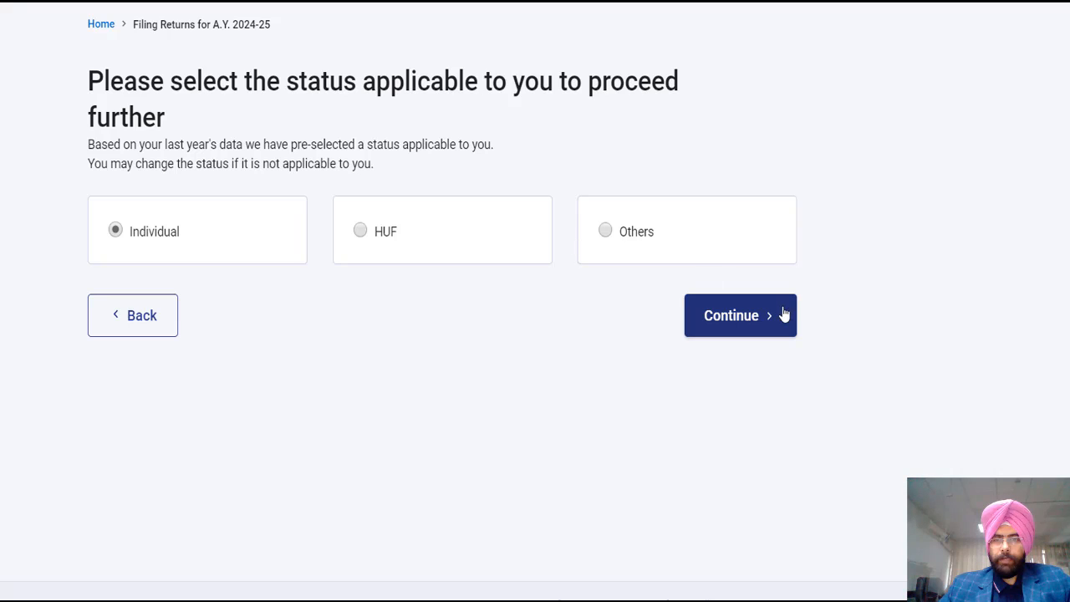
# Continue in the desktop utility with the Individual status and select ITR - 3 as the form to file.
pyautogui.click(758, 324)
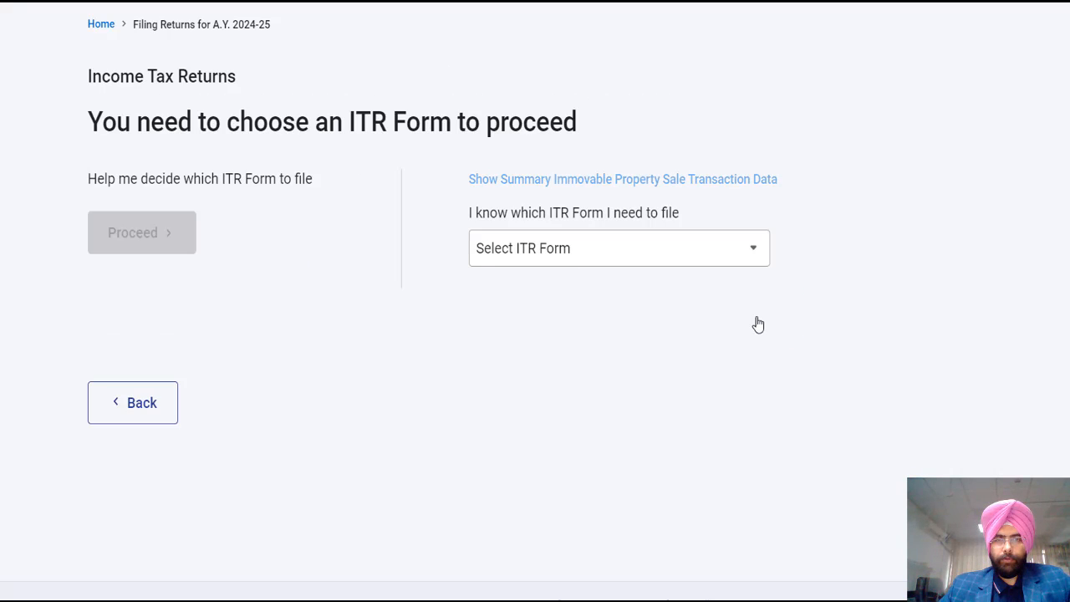
pyautogui.click(558, 266)
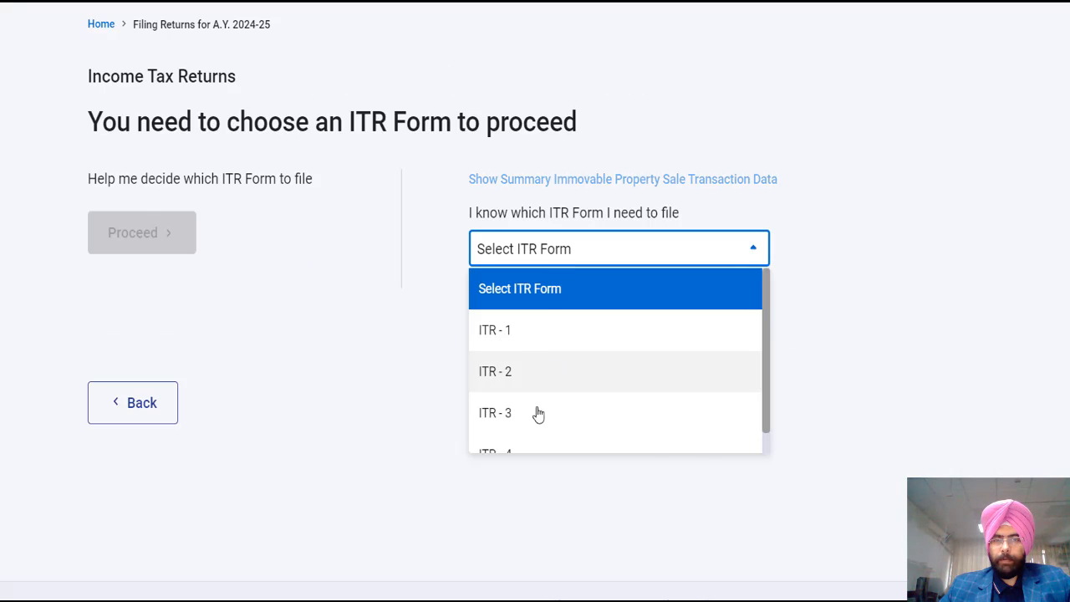
pyautogui.click(539, 372)
pyautogui.click(530, 259)
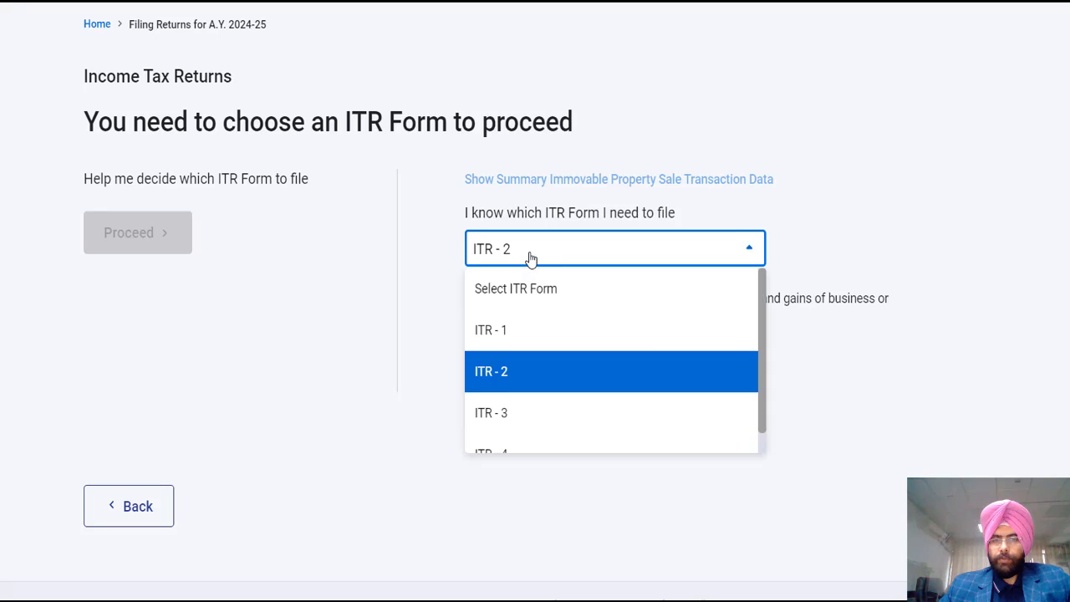
pyautogui.click(504, 409)
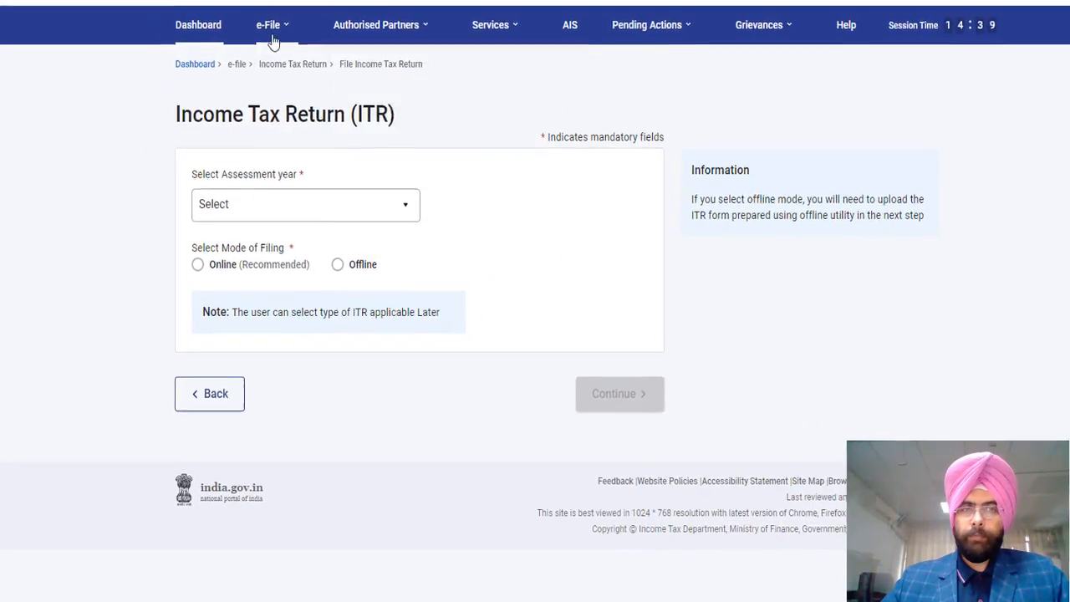
# Open income tax return filing on the portal for assessment year 2024-25 (Current A.Y.) and continue with the Online filing mode.
pyautogui.moveTo(280, 43)
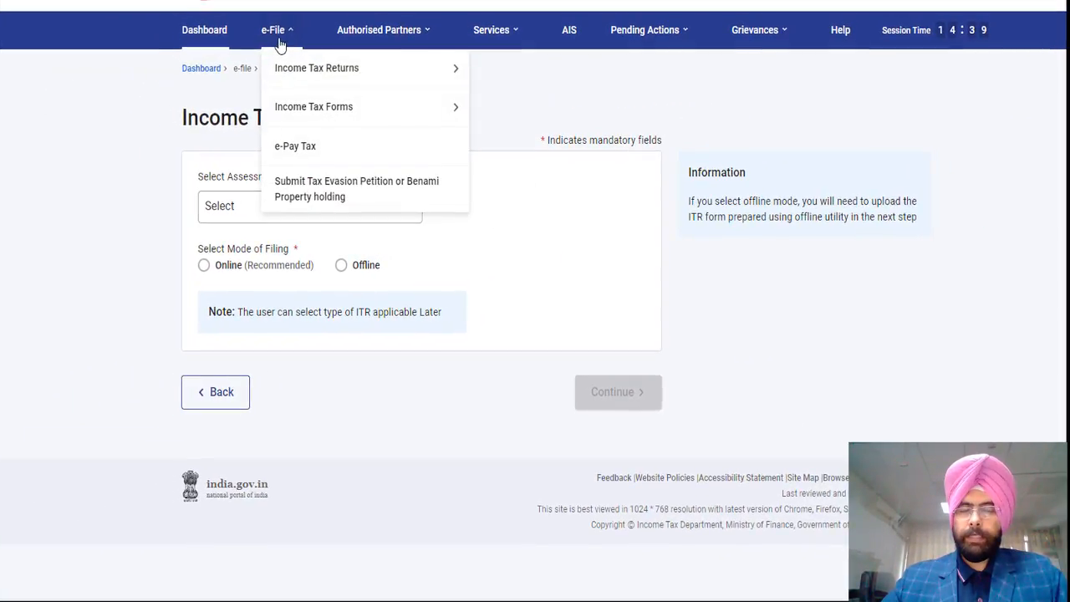
pyautogui.moveTo(292, 72)
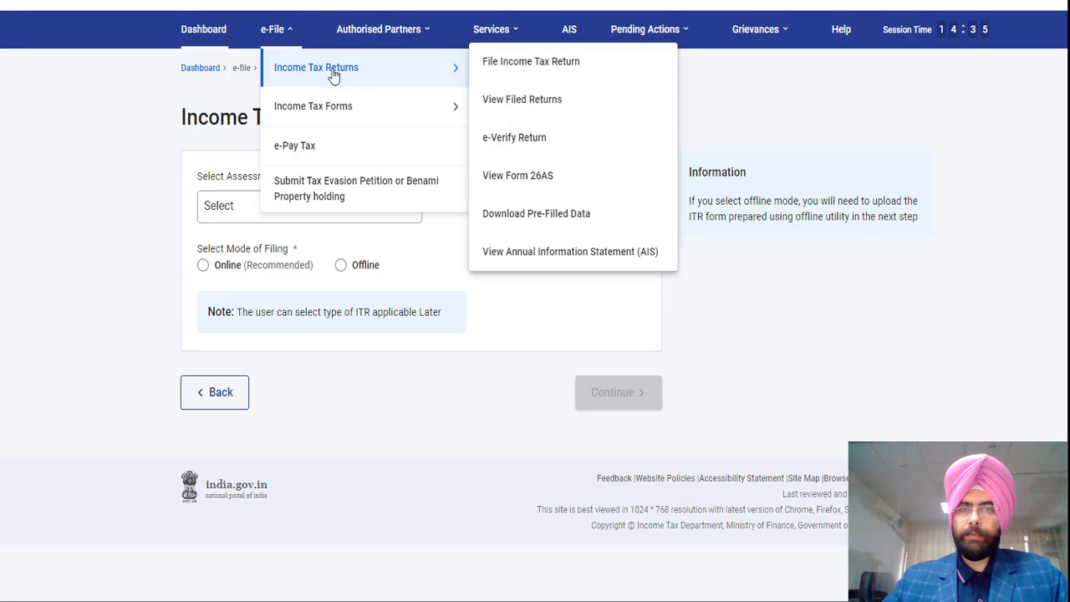
pyautogui.click(528, 66)
pyautogui.click(228, 214)
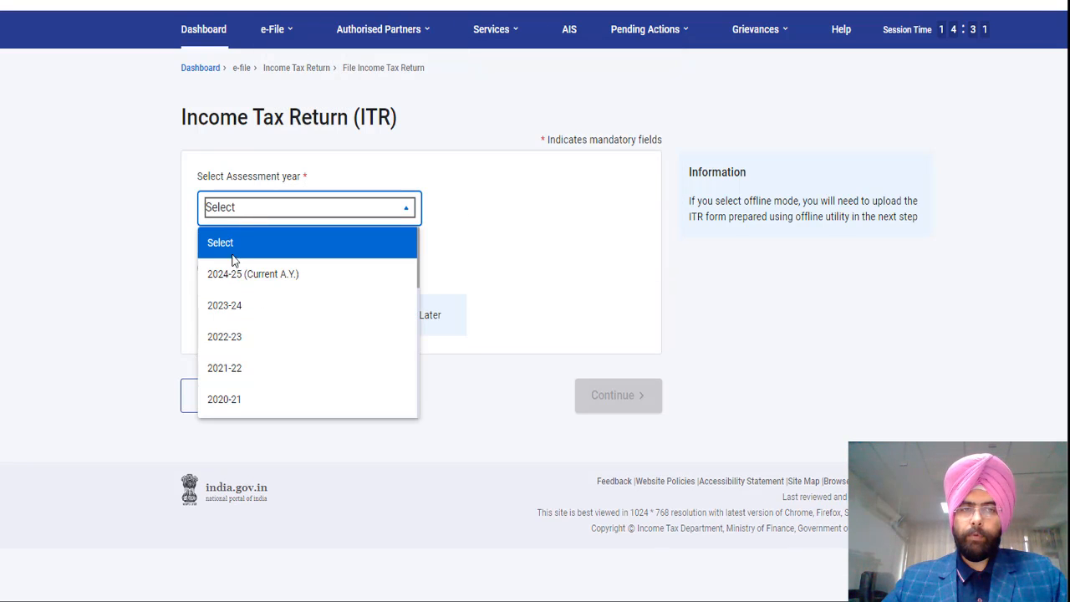
pyautogui.click(236, 275)
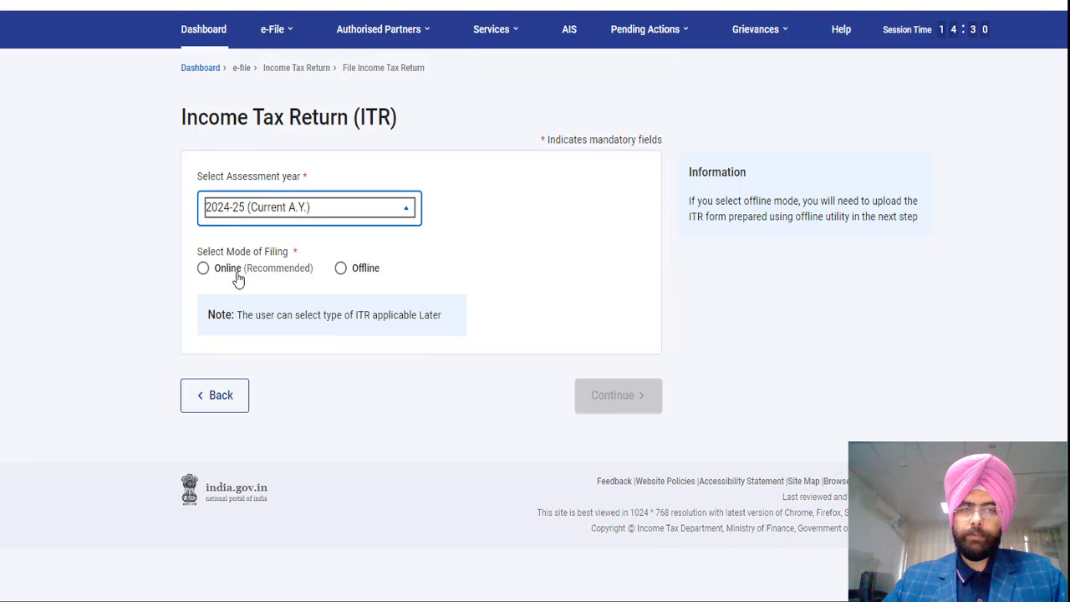
pyautogui.click(340, 269)
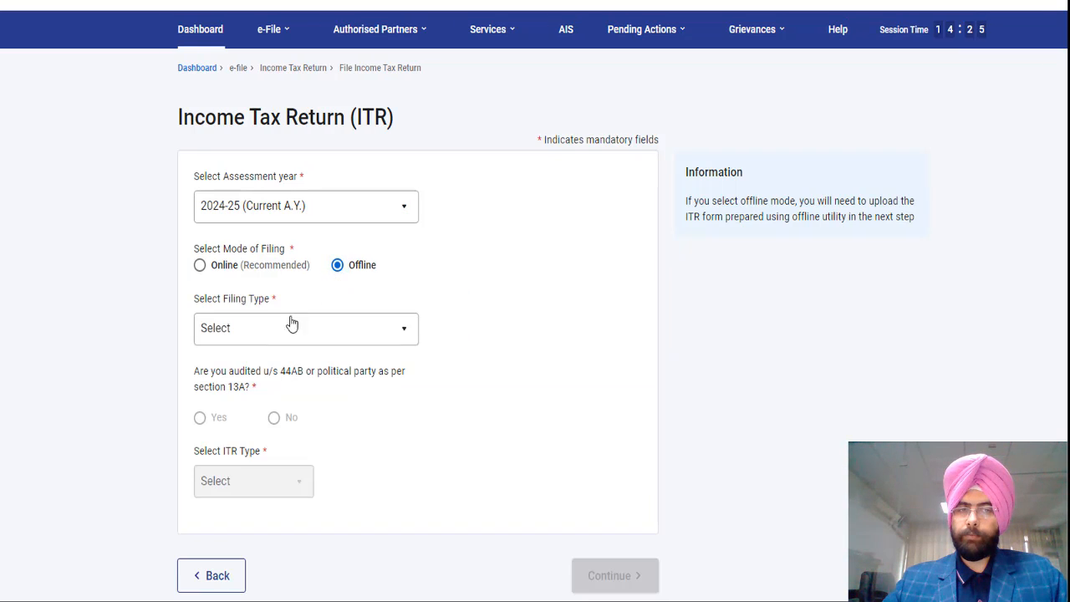
pyautogui.click(199, 270)
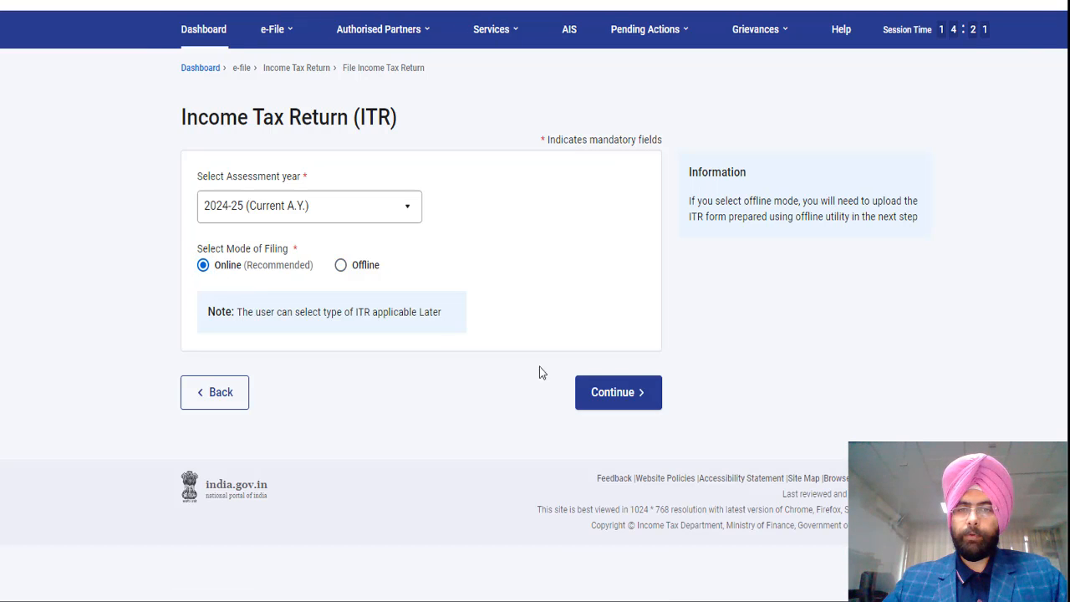
pyautogui.click(605, 395)
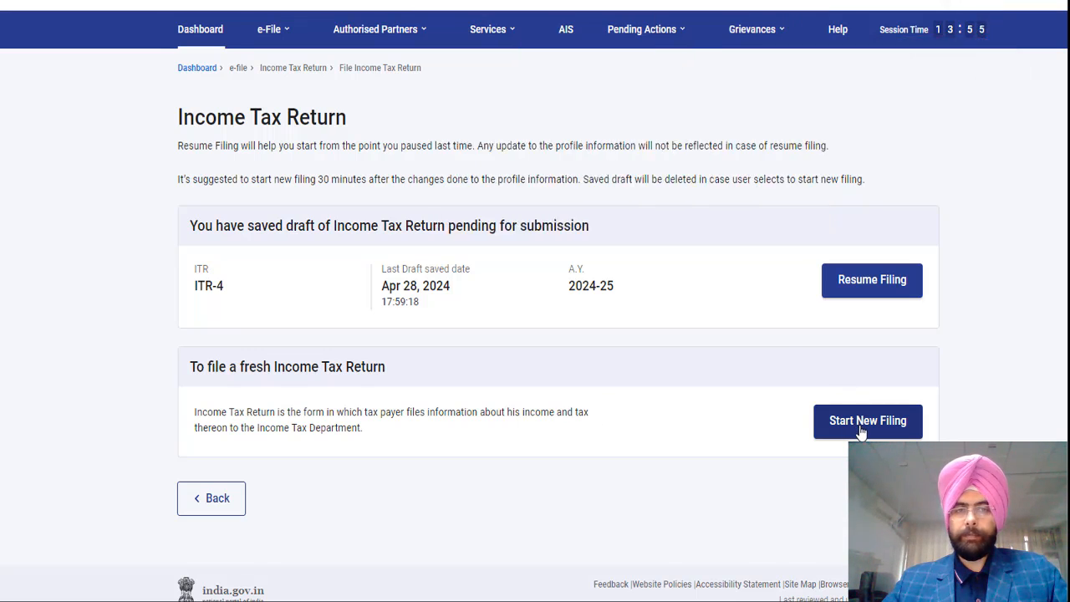
# Start a new filing with the Individual status and proceed with the ITR - 3 form.
pyautogui.click(863, 425)
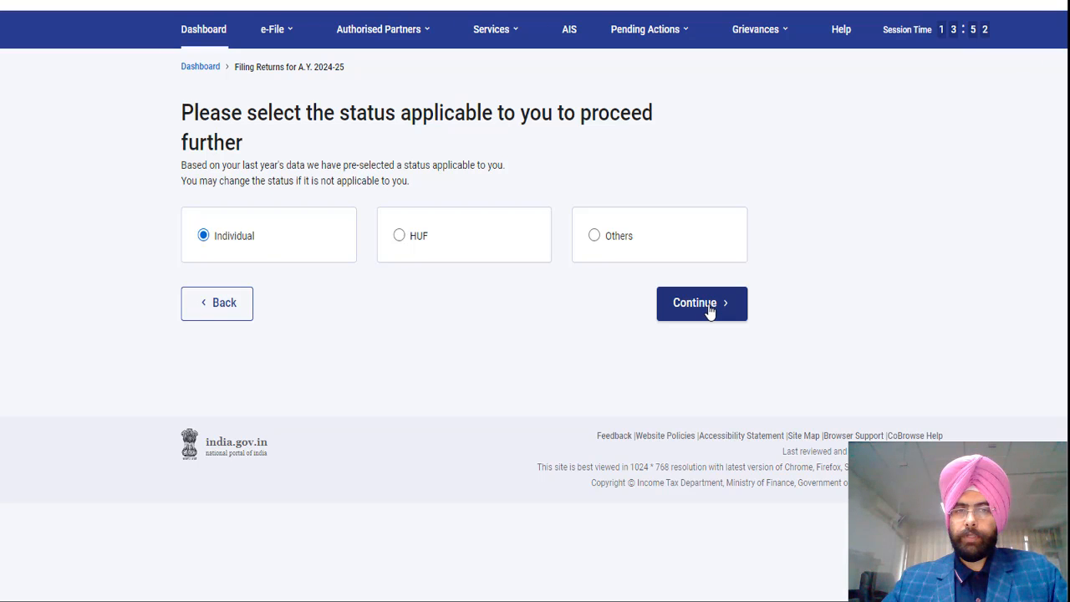
pyautogui.click(702, 305)
pyautogui.click(517, 255)
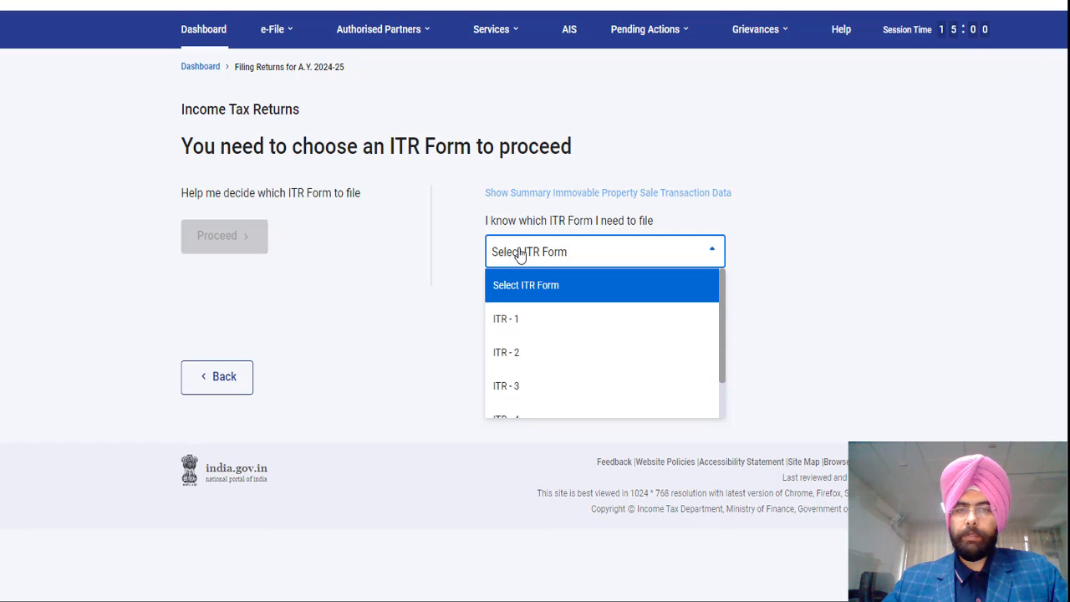
pyautogui.click(521, 392)
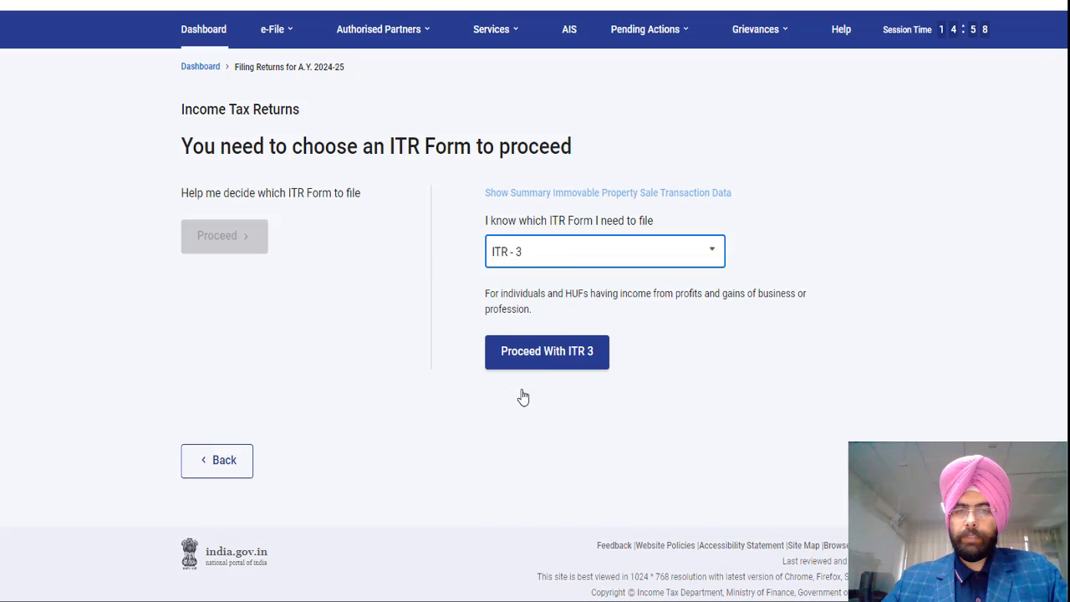
pyautogui.click(548, 352)
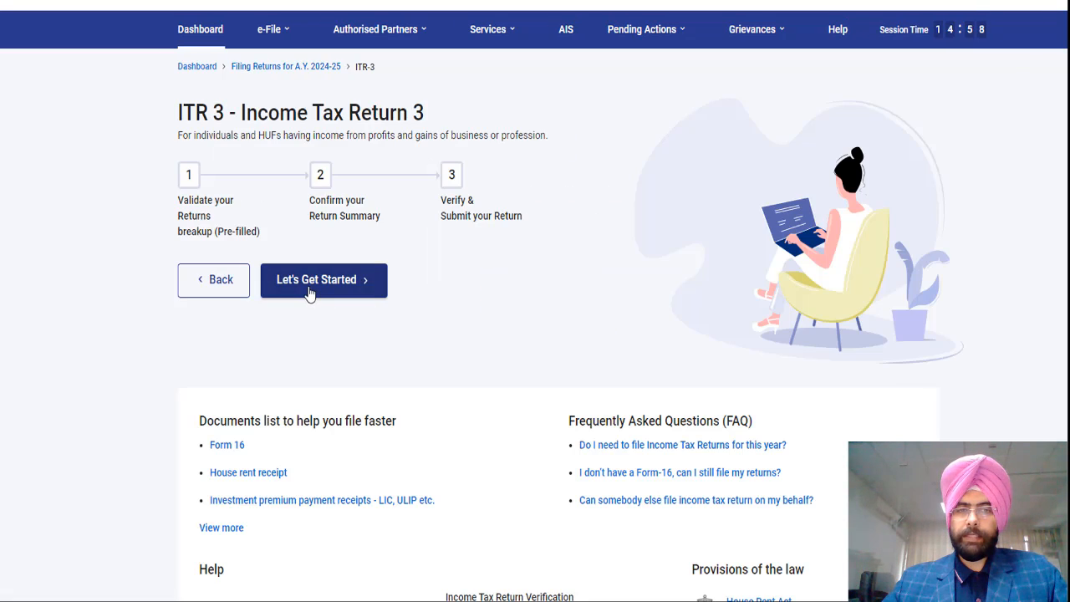
# Get started with the return, giving taxable income above the basic exemption limit as the reason for filing, and continue.
pyautogui.click(309, 284)
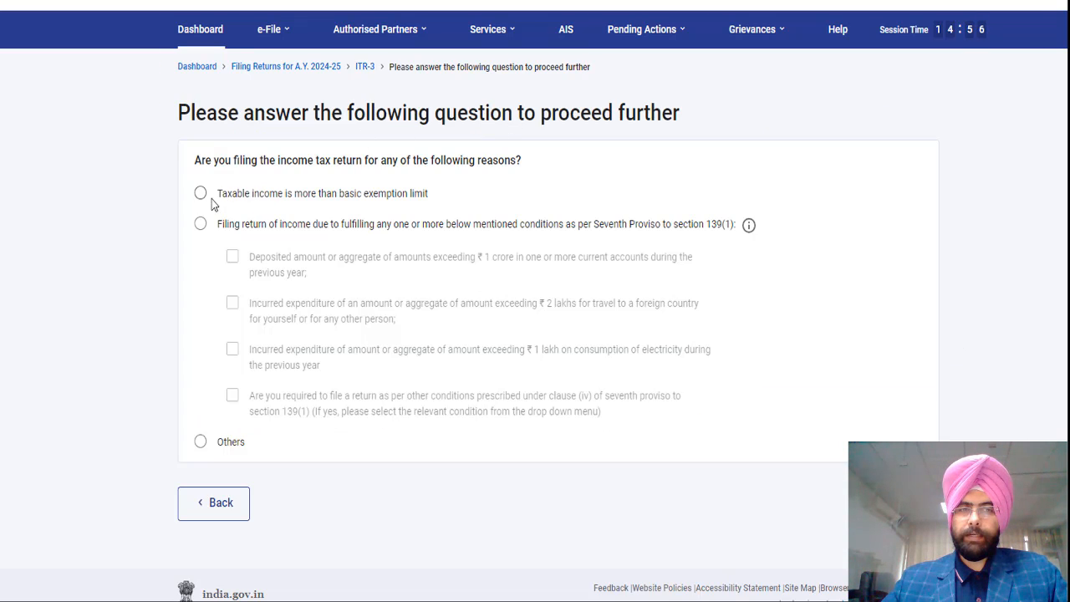
pyautogui.click(200, 194)
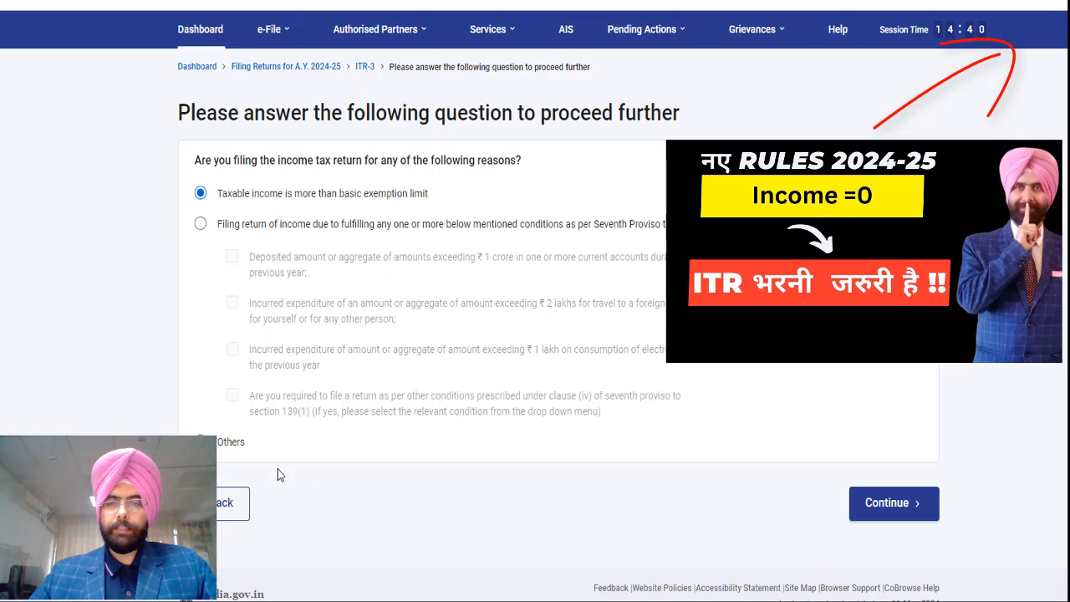
pyautogui.click(878, 504)
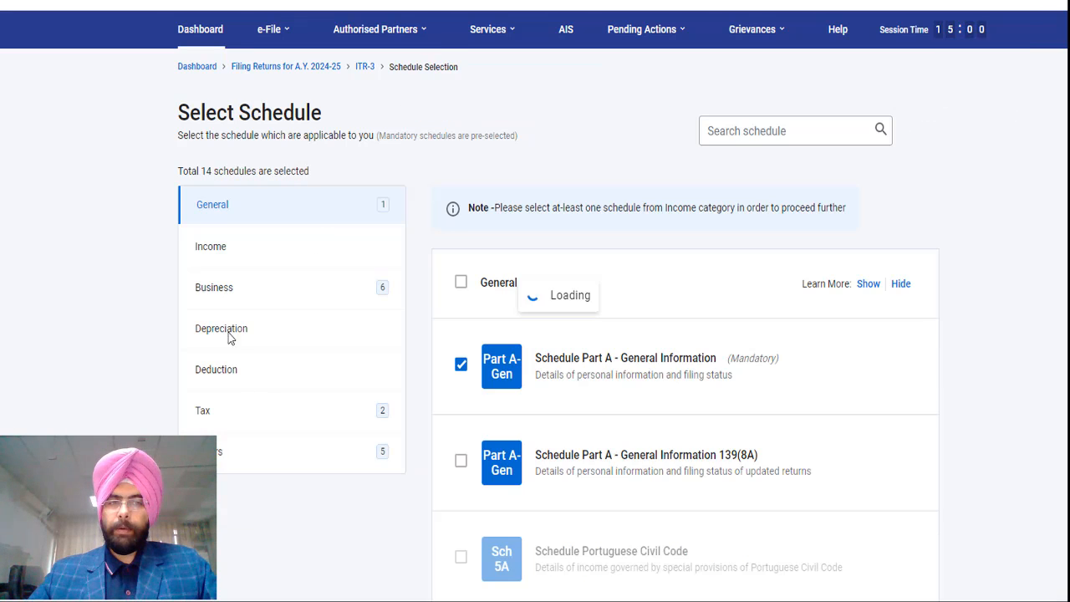
# Review the business schedules for the return and include Schedule GST in the selection.
pyautogui.click(206, 294)
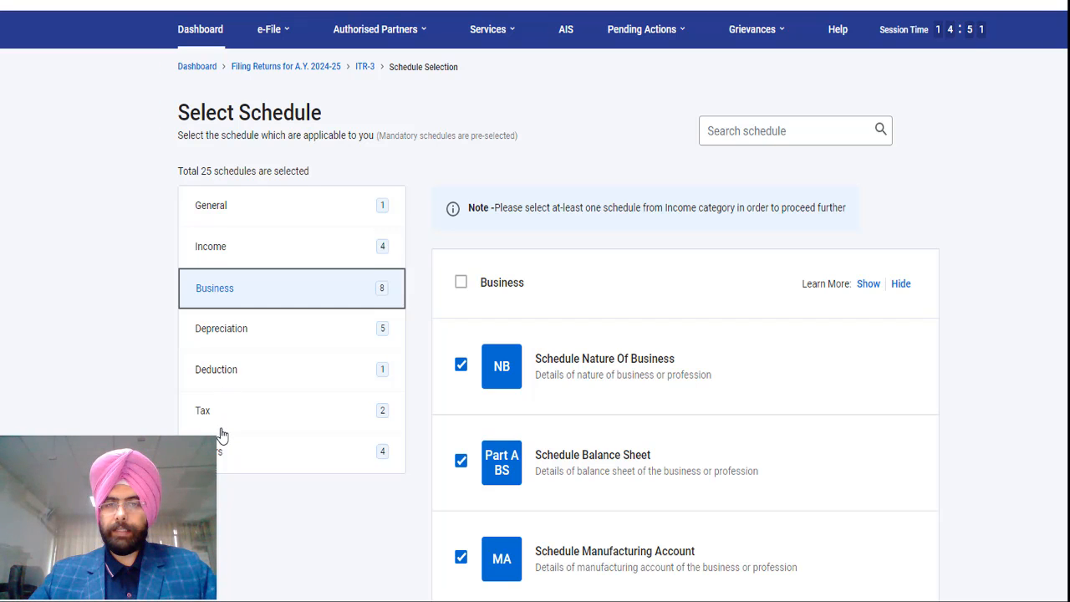
pyautogui.scroll(-2, 558, 335)
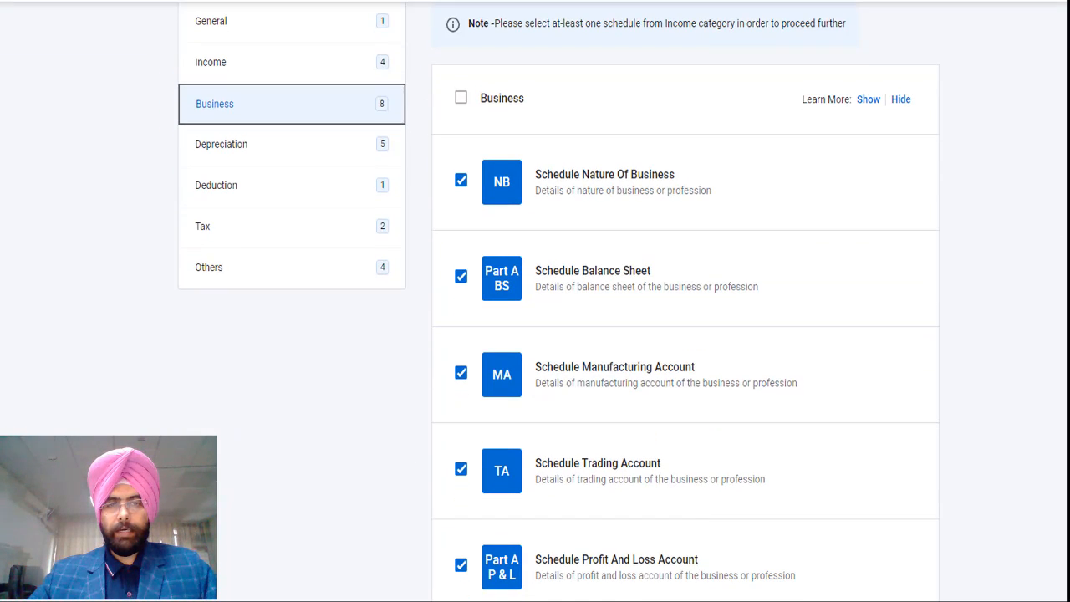
pyautogui.scroll(-5, 558, 335)
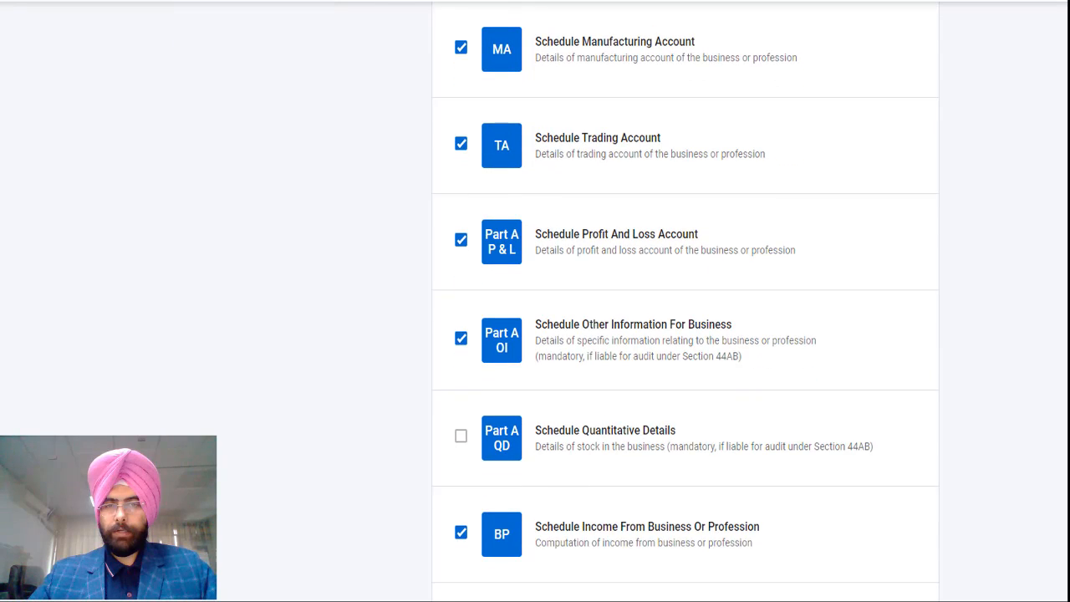
pyautogui.scroll(-1, 685, 301)
pyautogui.scroll(-1, 686, 301)
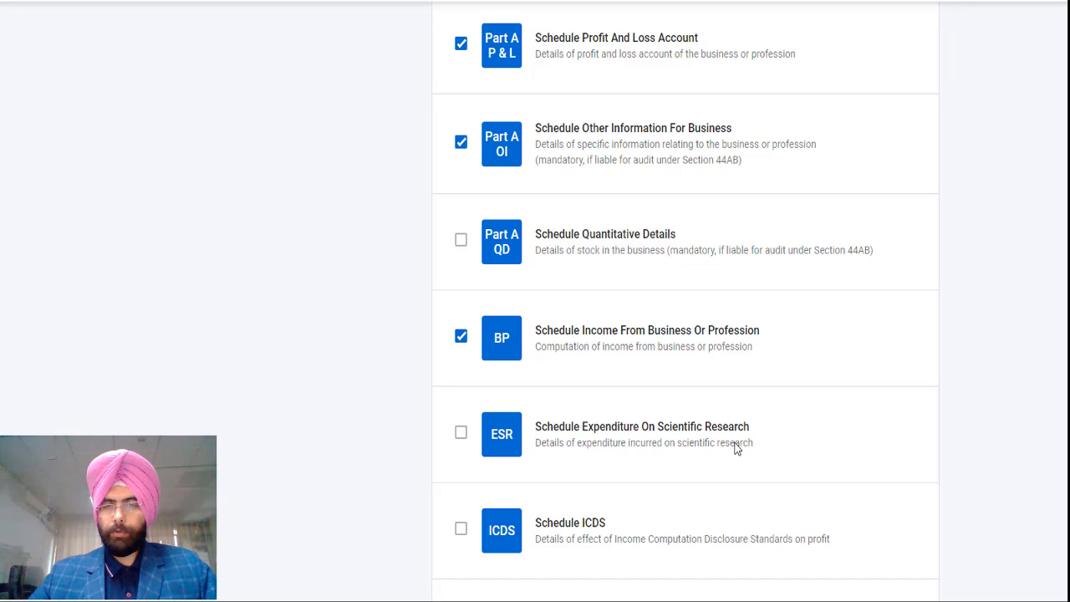
pyautogui.scroll(-2, 685, 301)
pyautogui.scroll(-2, 406, 342)
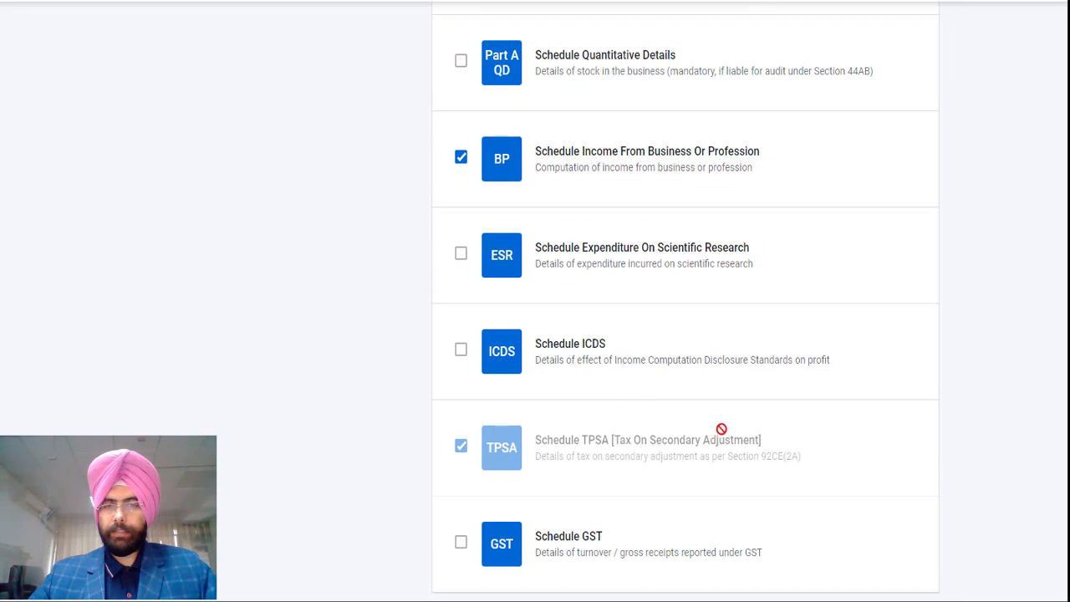
pyautogui.scroll(-7, 533, 452)
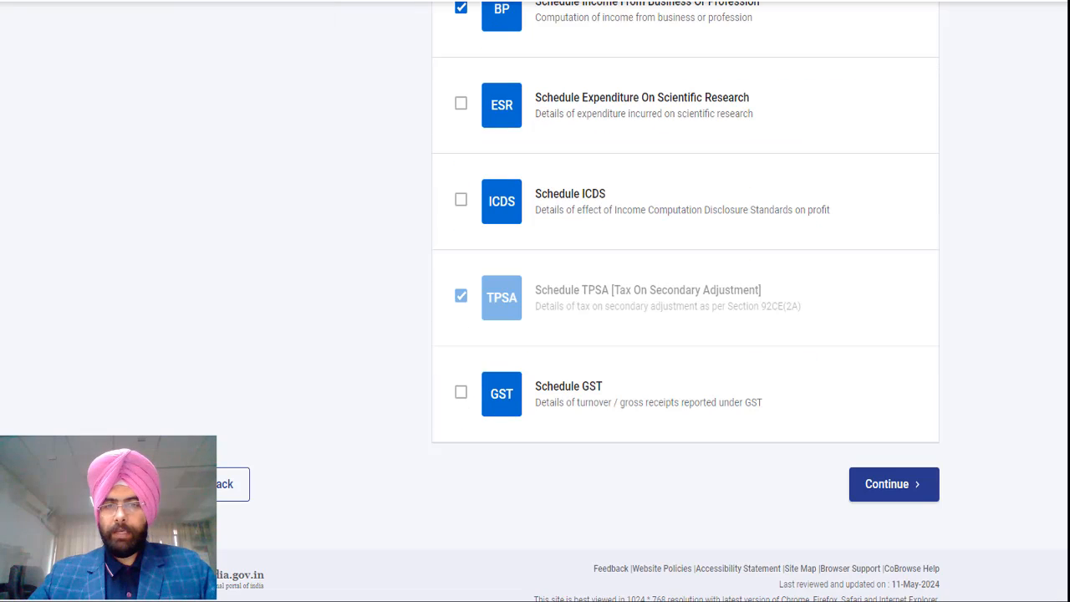
pyautogui.click(462, 394)
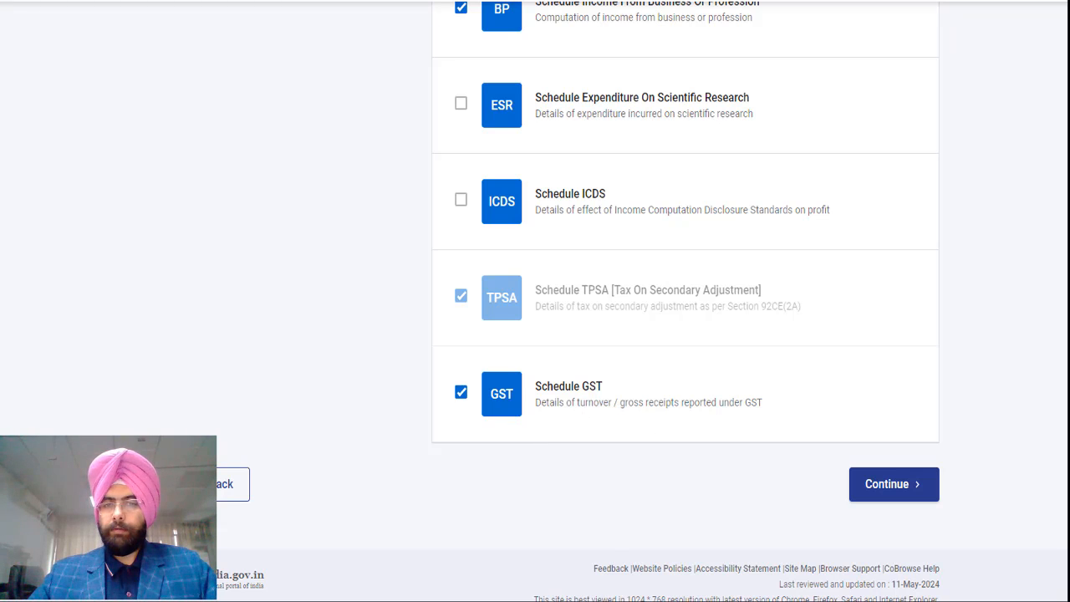
pyautogui.scroll(9, 685, 301)
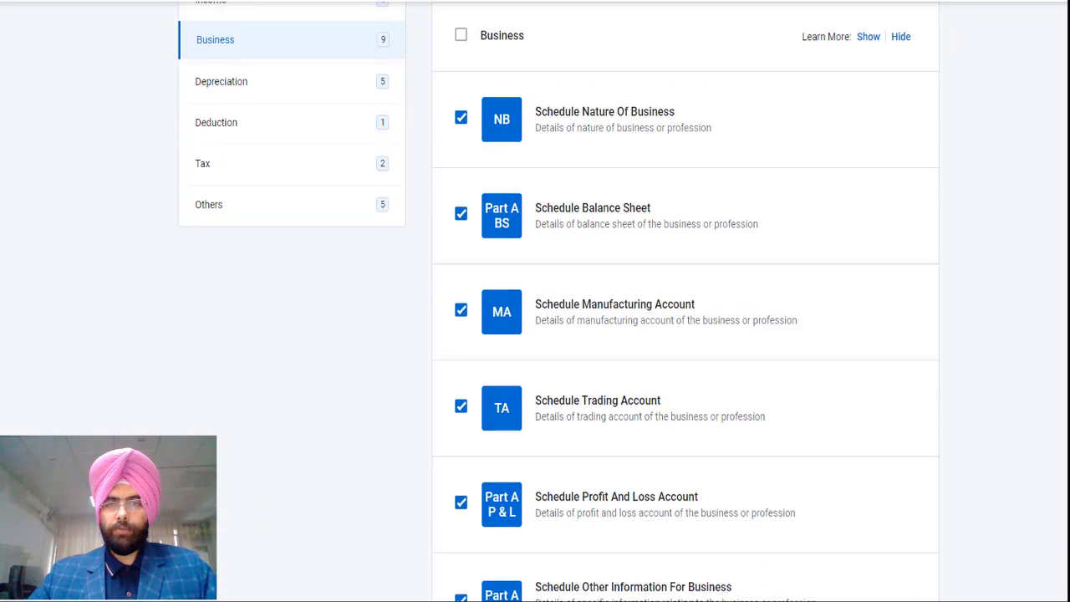
pyautogui.scroll(2, 824, 92)
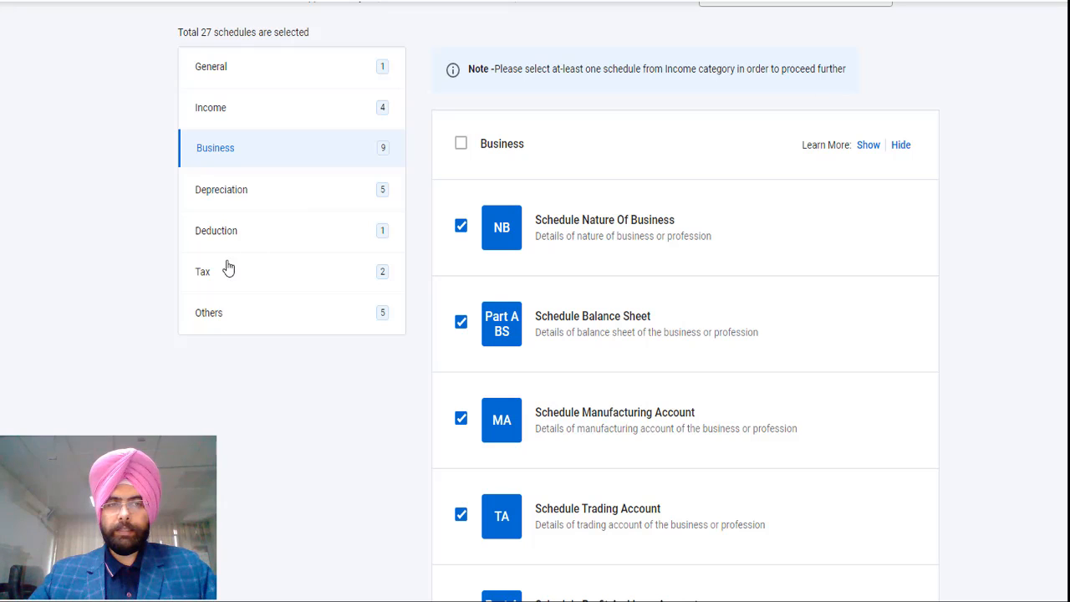
# Include the tax schedules for Details Of Tax Payments, Tax Deducted At Source and Tax Collected At Source, and continue.
pyautogui.click(222, 280)
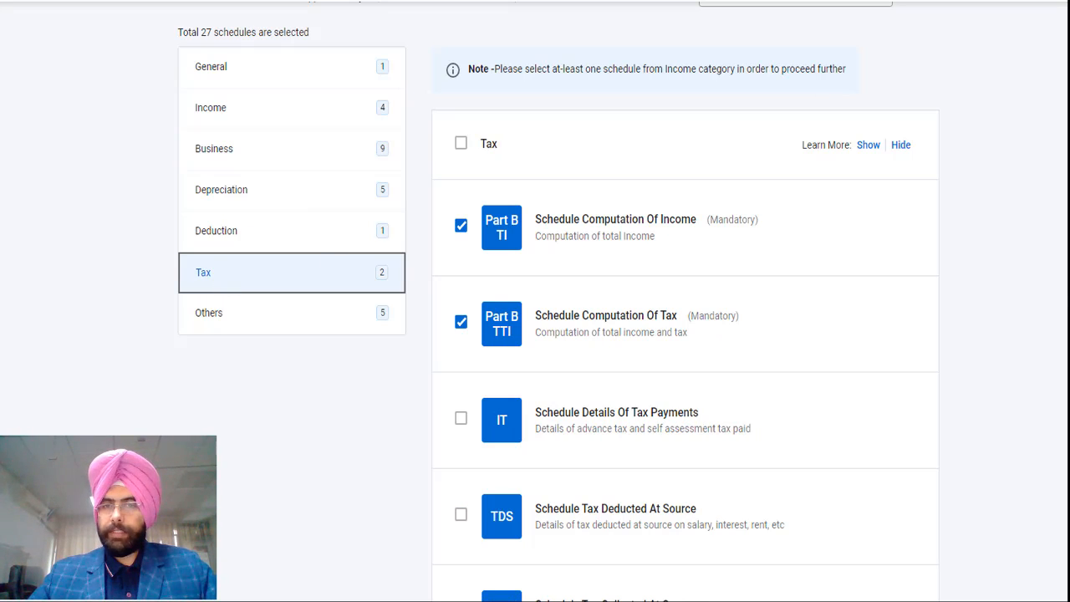
pyautogui.scroll(-5, 524, 239)
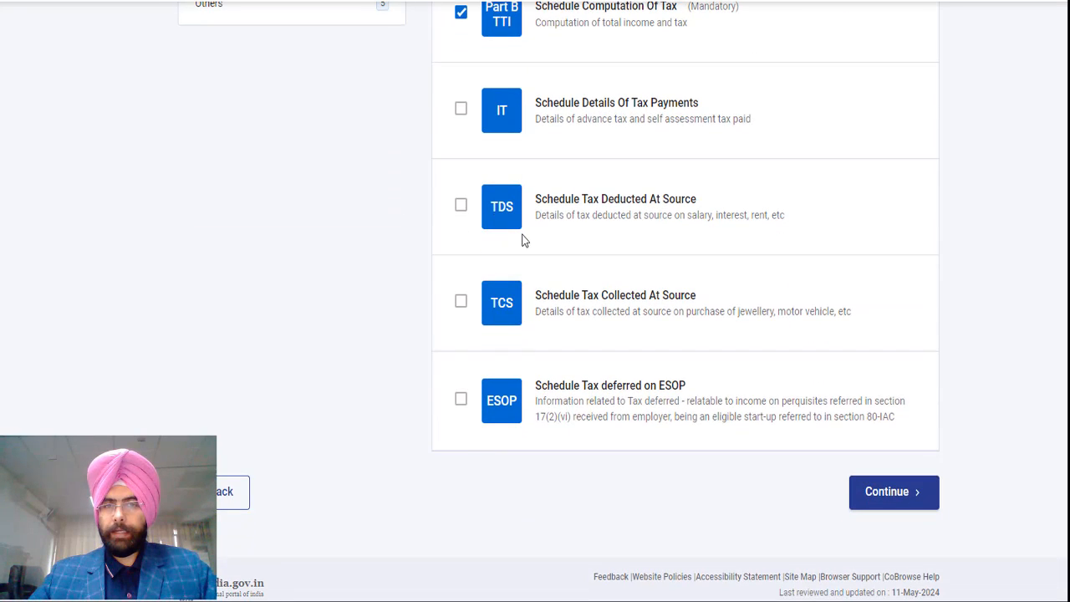
pyautogui.click(462, 209)
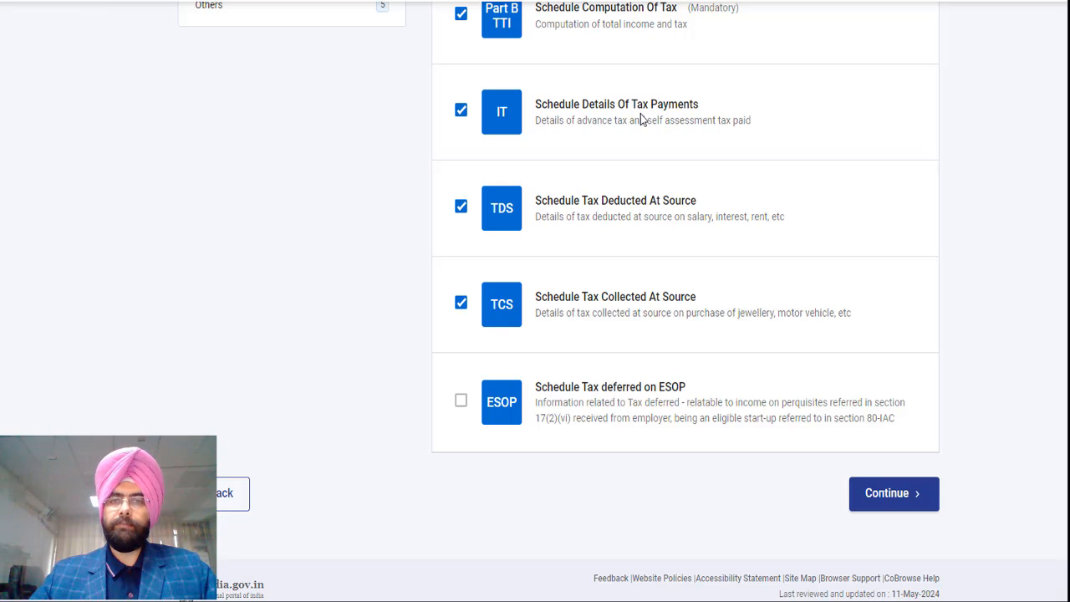
pyautogui.scroll(3, 685, 301)
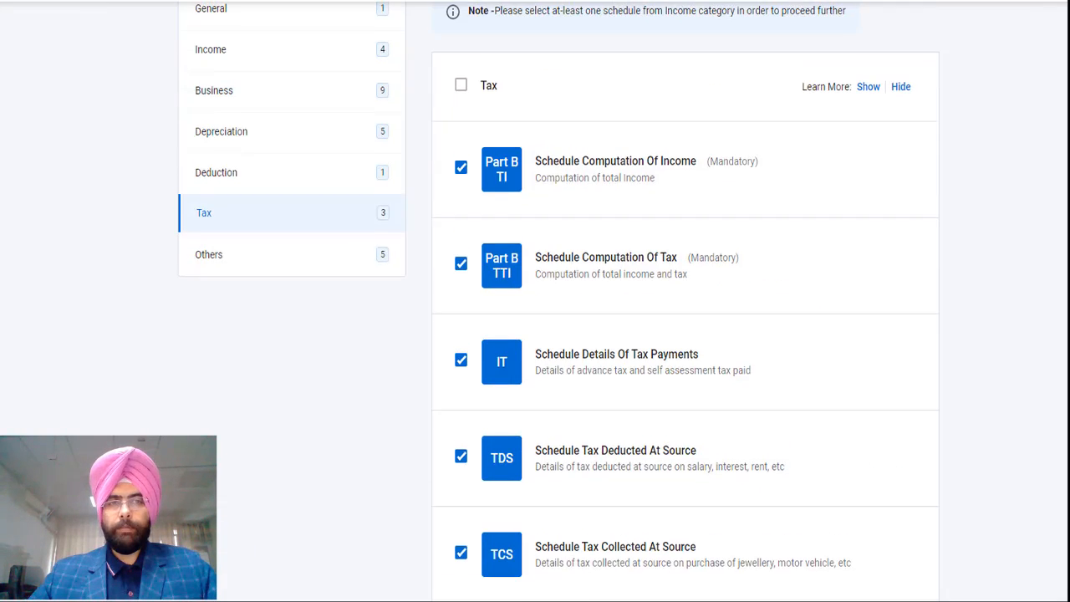
pyautogui.scroll(-3, 686, 301)
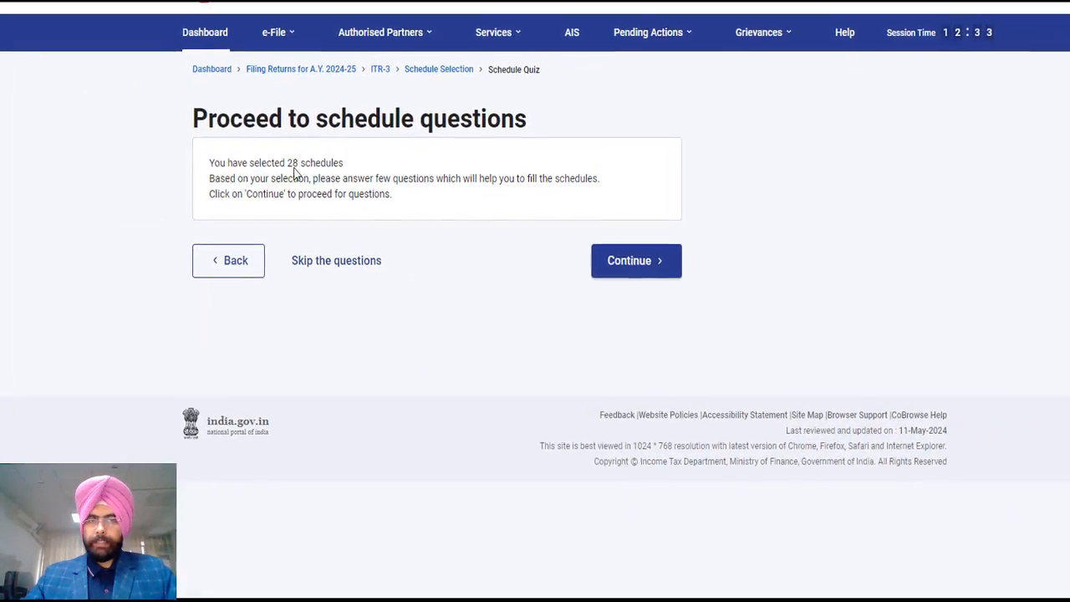
# Proceed to the schedule questions, answer No to having filed Form 10IEA for opting out of the new tax regime, and continue.
pyautogui.moveTo(288, 167); pyautogui.dragTo(315, 170)
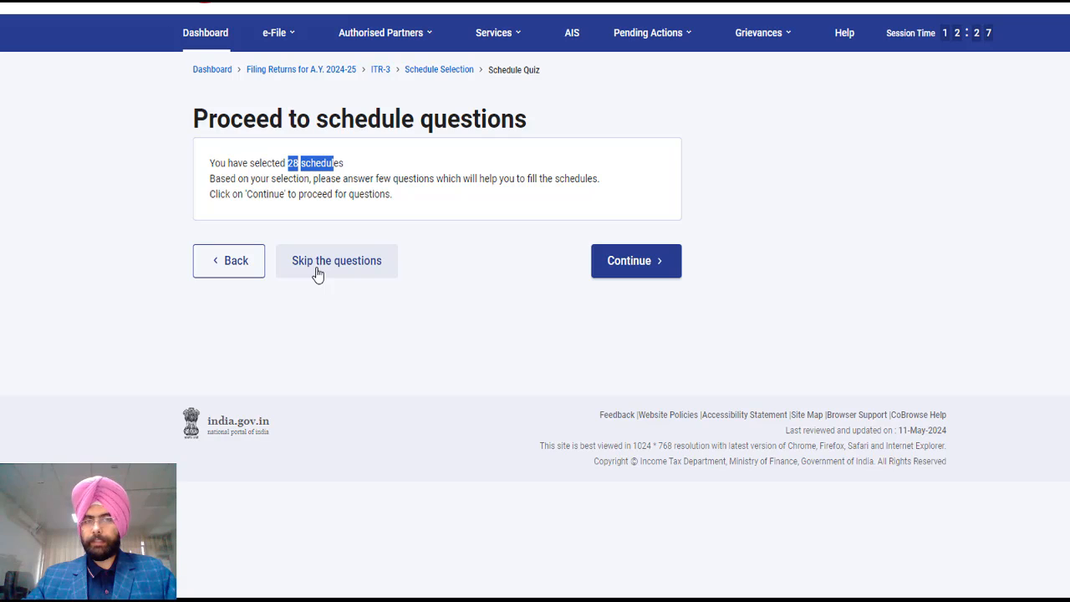
pyautogui.click(632, 280)
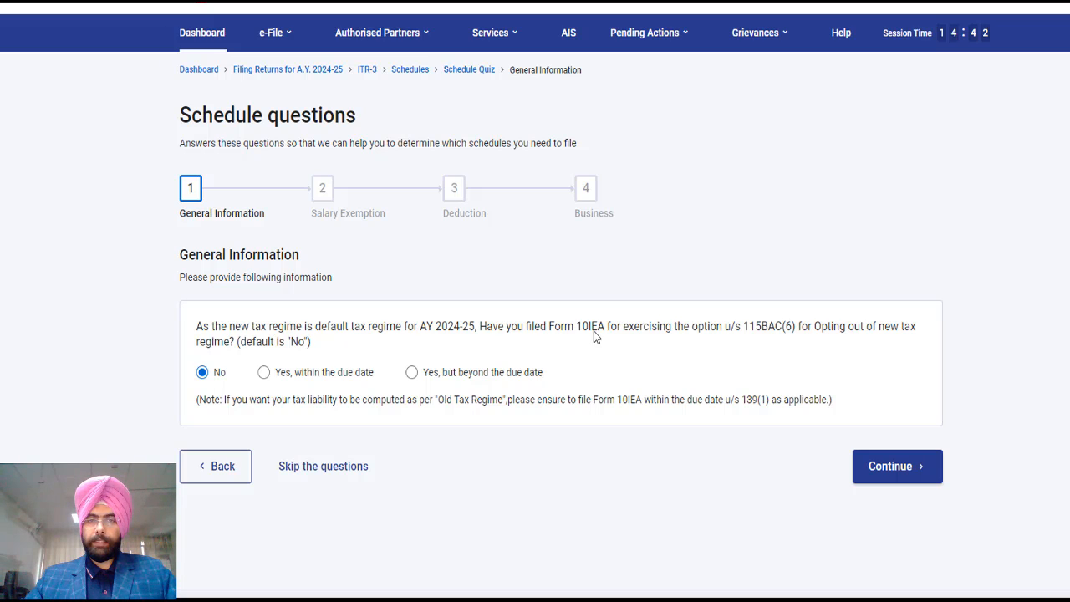
pyautogui.click(264, 373)
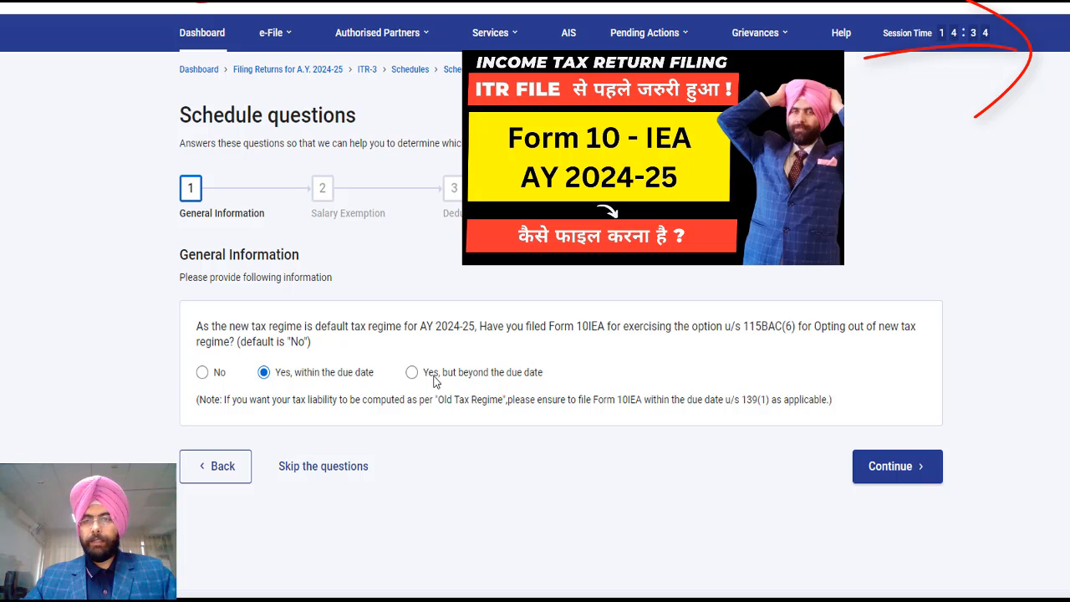
pyautogui.click(201, 373)
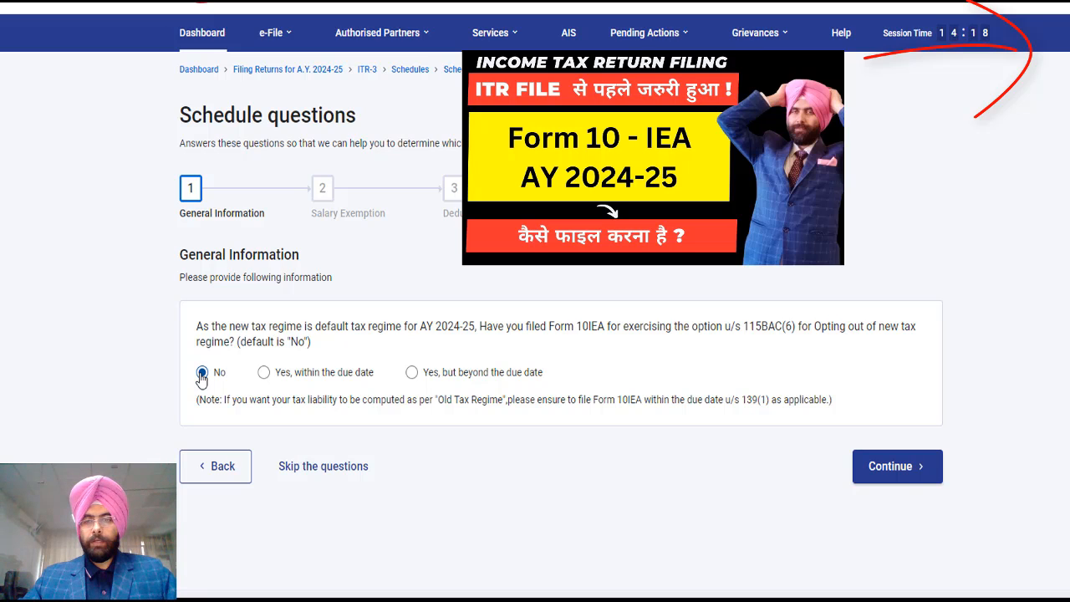
pyautogui.click(901, 471)
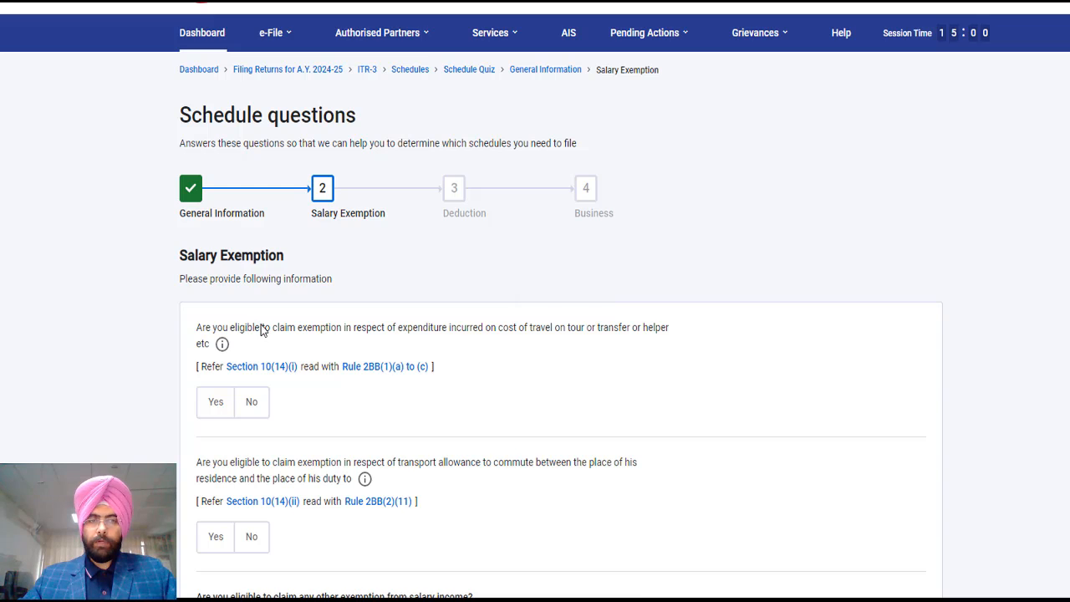
# Answer No to the travel expenditure exemption under Section 10(14)(i), and continue through the Salary Exemption and Deduction questions.
pyautogui.scroll(-2, 268, 260)
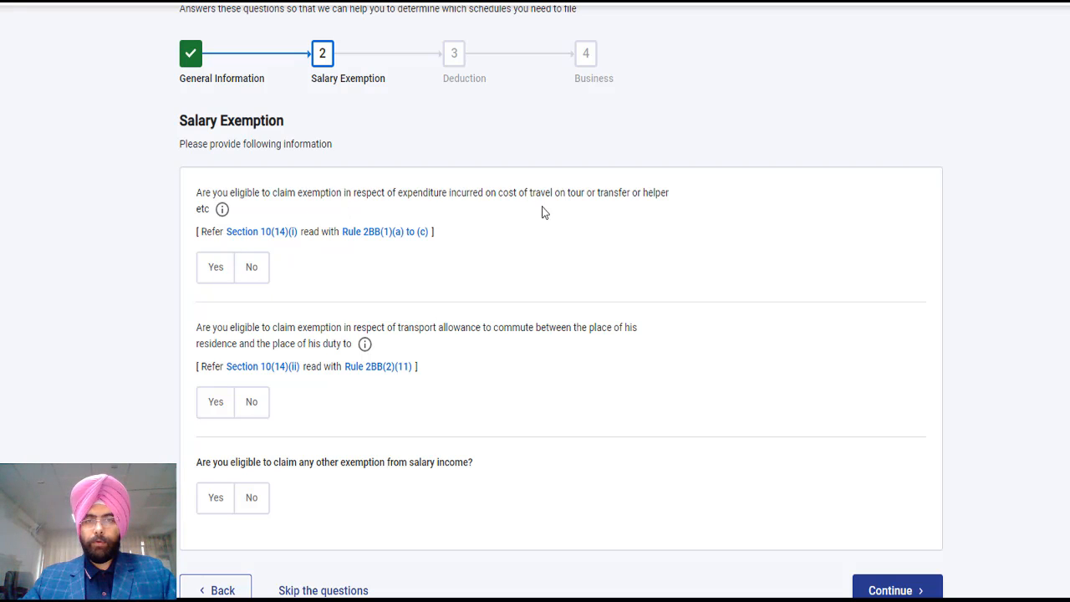
pyautogui.click(219, 277)
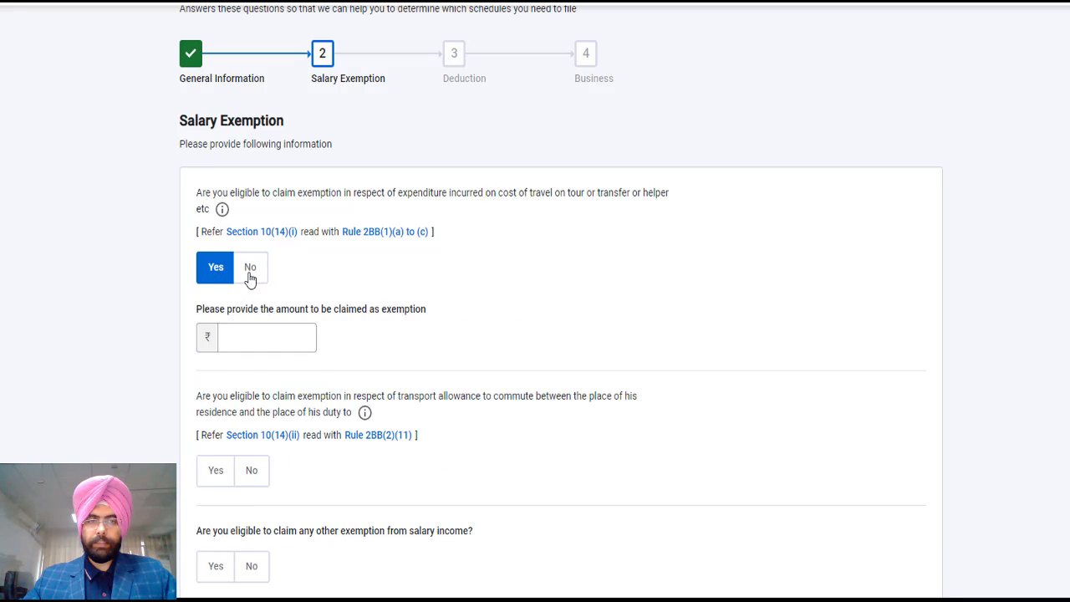
pyautogui.click(249, 278)
pyautogui.scroll(-2, 783, 398)
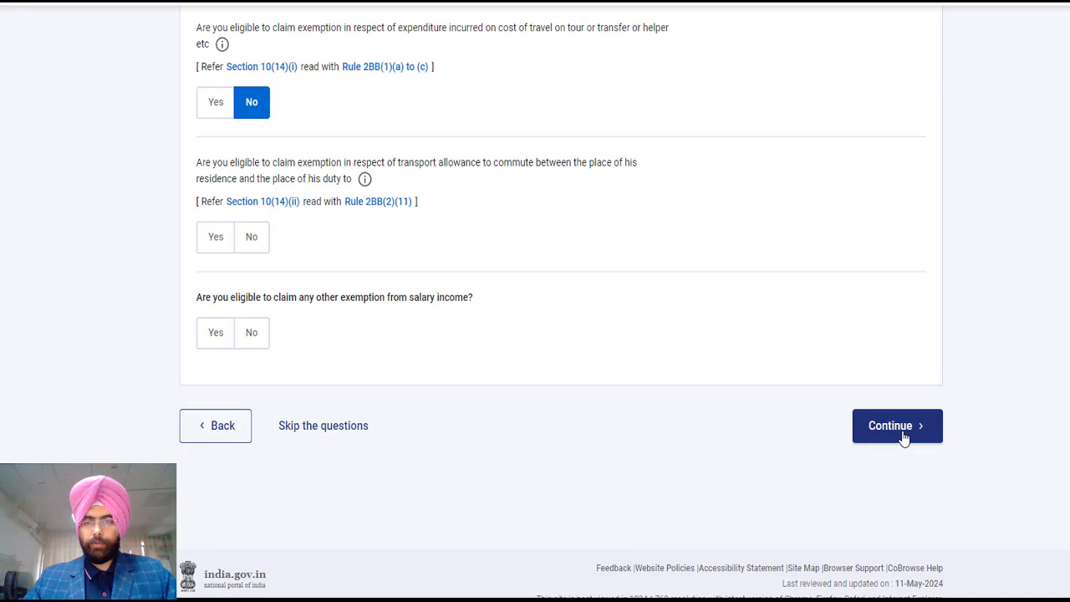
pyautogui.click(904, 438)
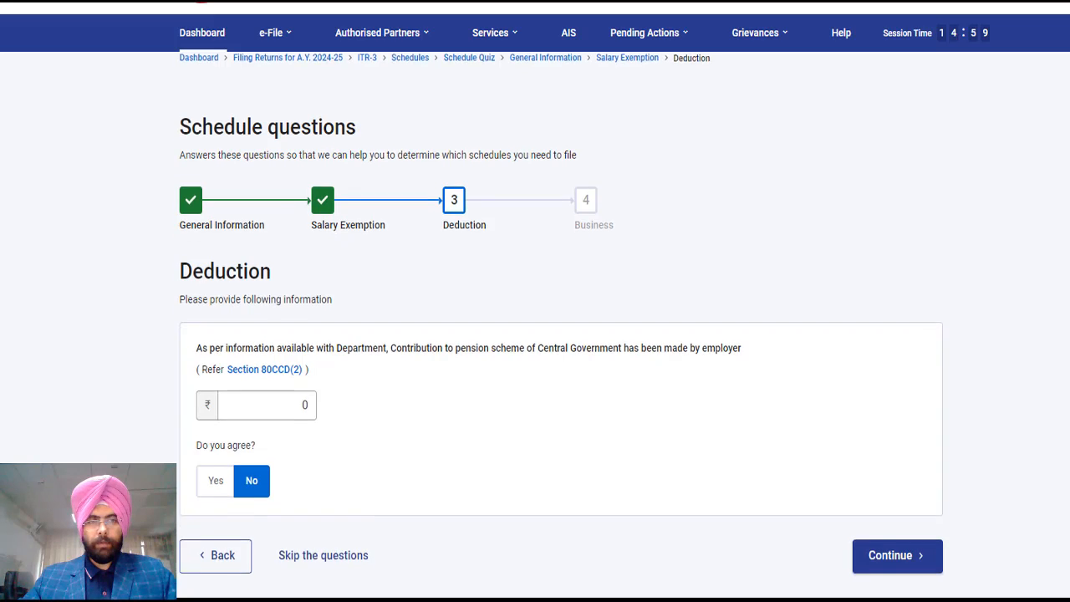
pyautogui.scroll(-2, 512, 220)
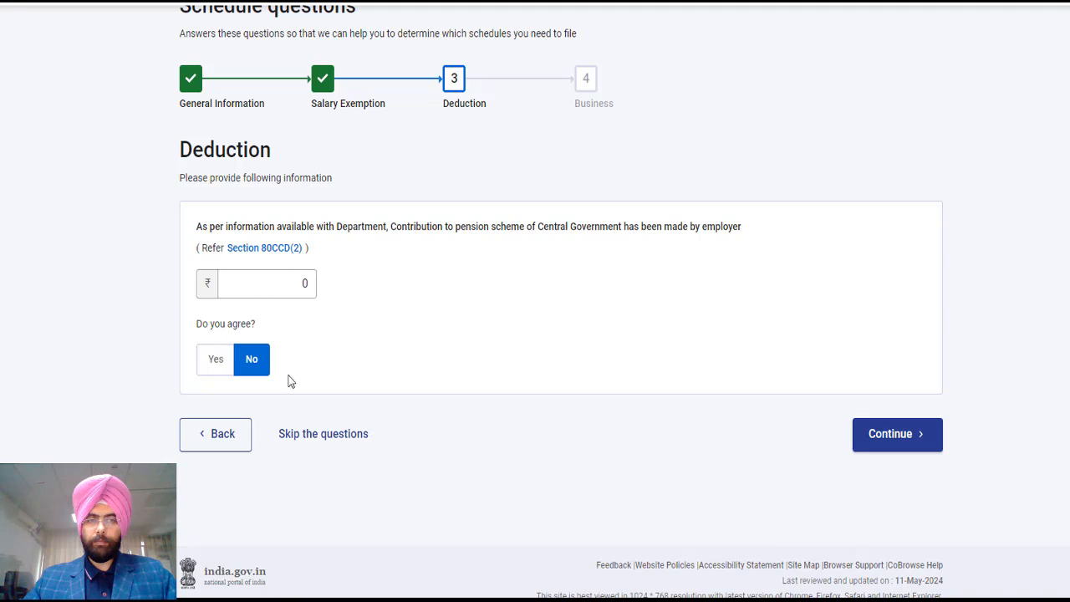
pyautogui.click(895, 451)
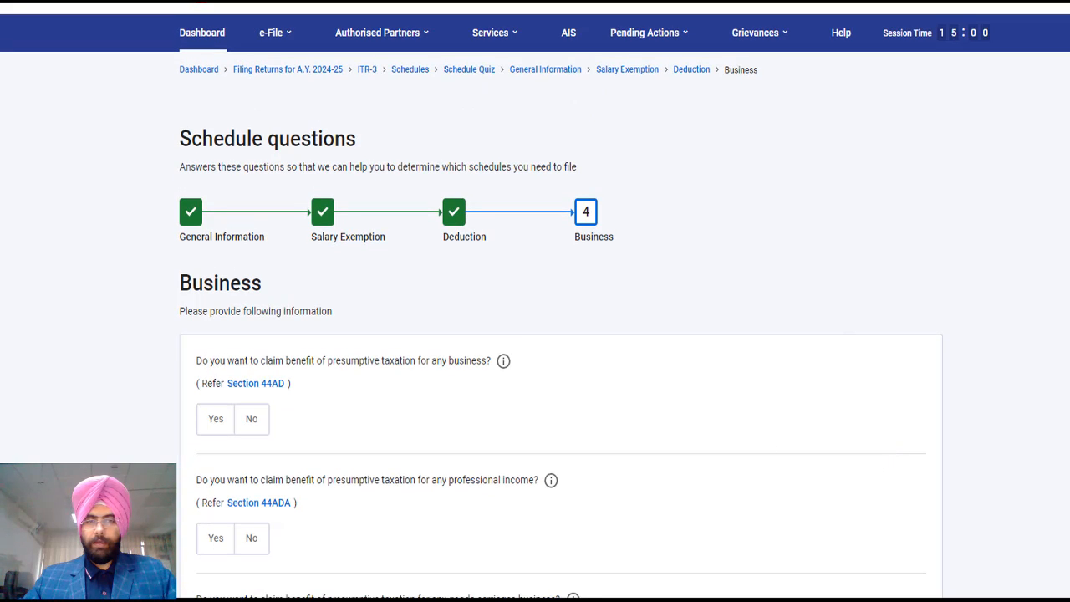
# Decline presumptive taxation under Sections 44AD, 44ADA and 44AE in the business questions, leave Section 35AD unanswered, and continue.
pyautogui.scroll(-3, 430, 150)
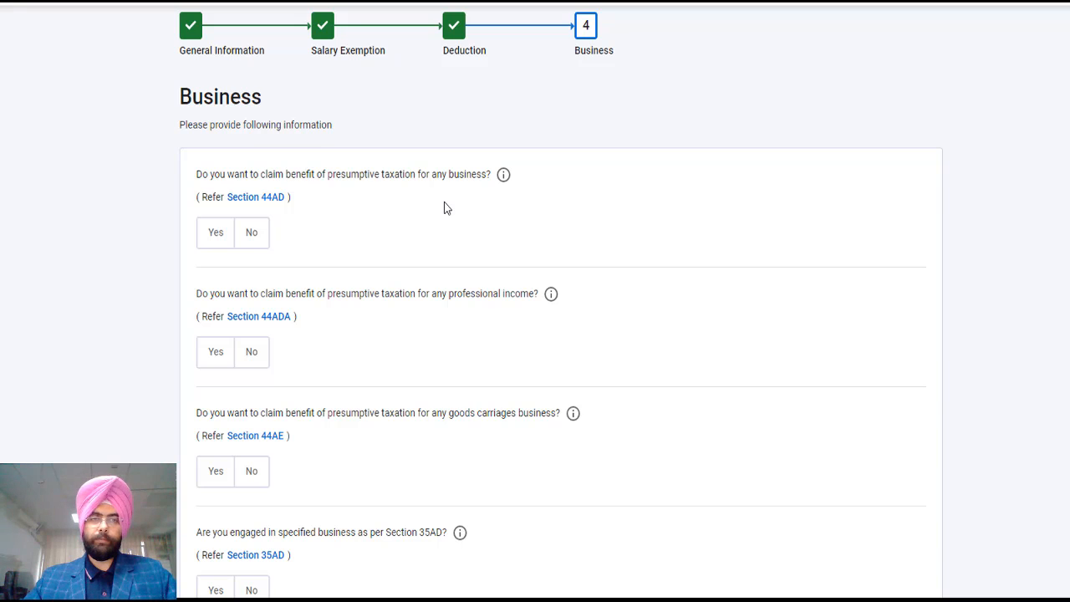
pyautogui.click(255, 242)
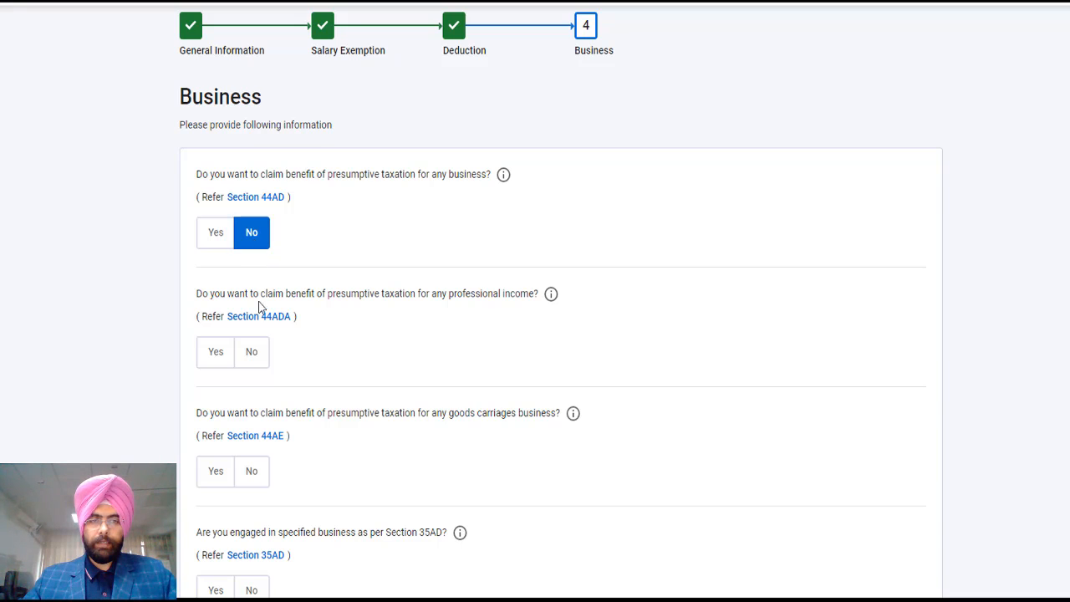
pyautogui.click(253, 360)
pyautogui.scroll(-3, 332, 335)
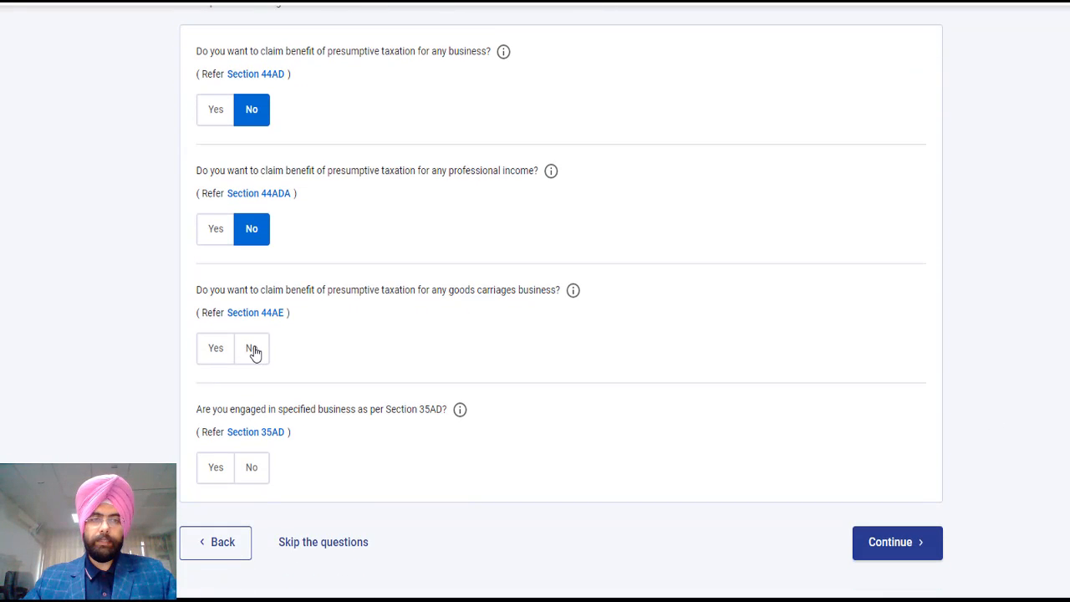
pyautogui.click(255, 353)
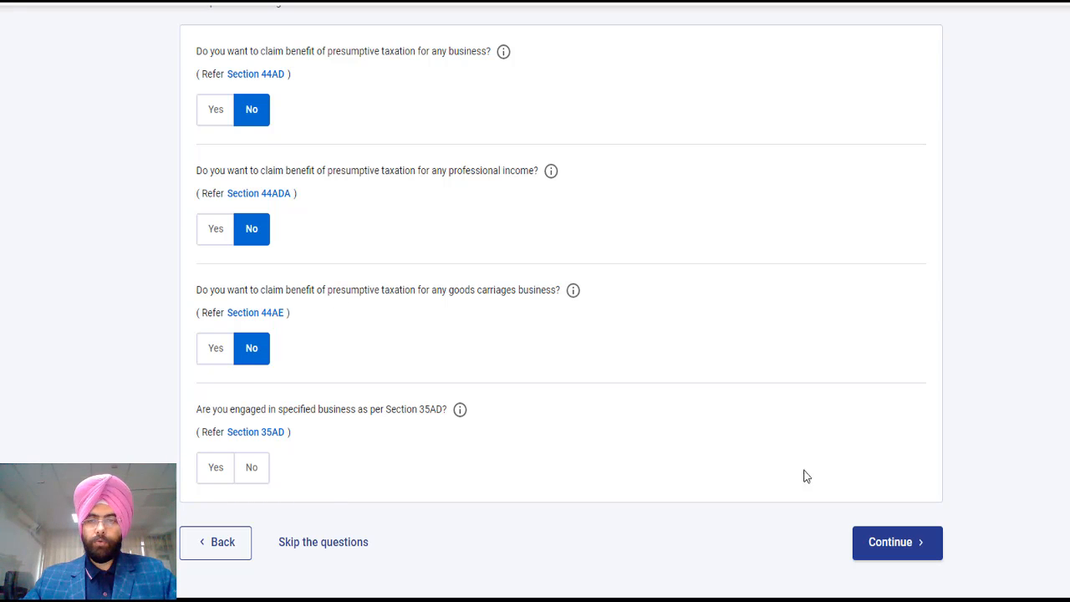
pyautogui.scroll(-1, 1024, 502)
pyautogui.scroll(-1, 919, 496)
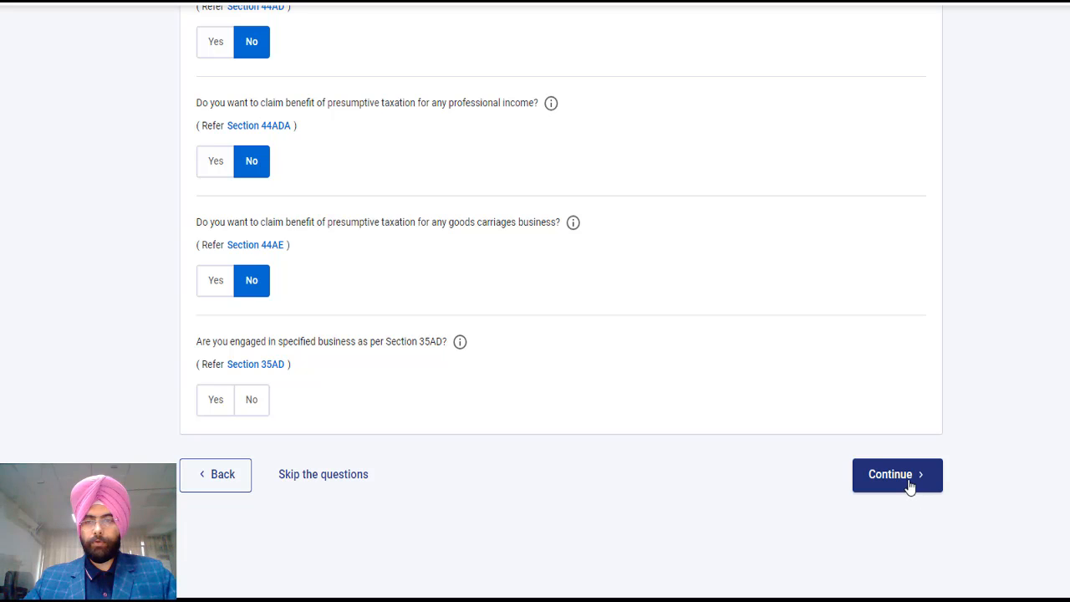
pyautogui.click(909, 485)
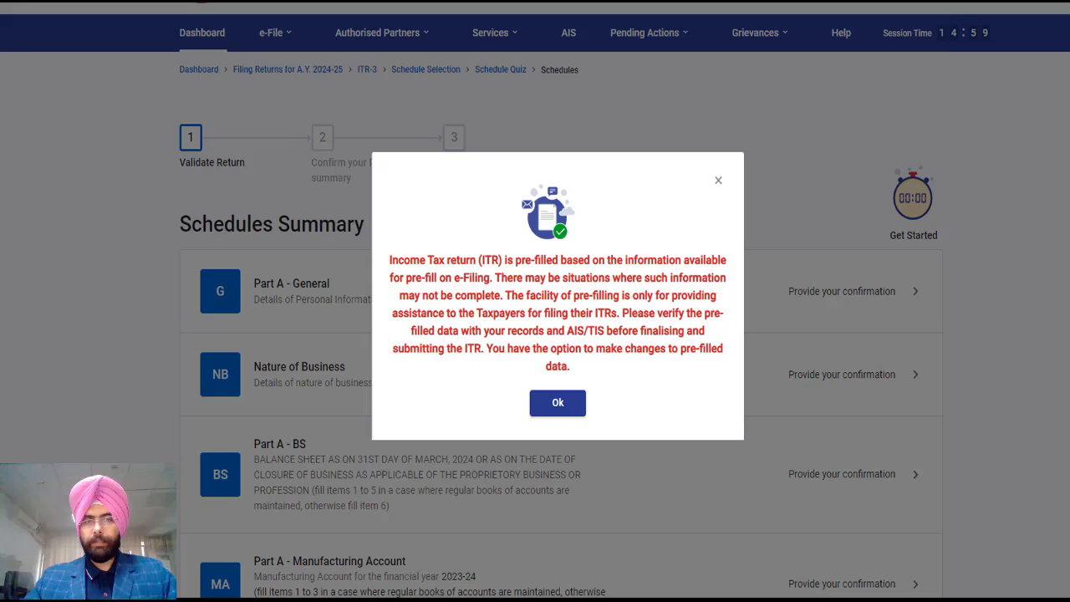
# Acknowledge the pre-fill notice and, in Part A - General, set the due date for filing the return of income to 31st July.
pyautogui.click(557, 402)
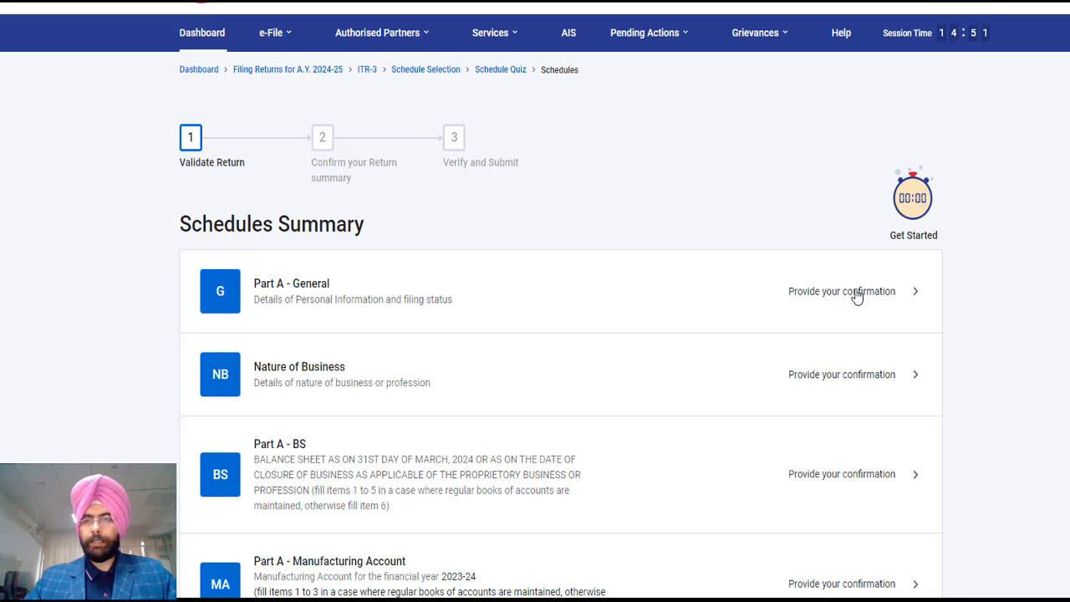
pyautogui.click(912, 295)
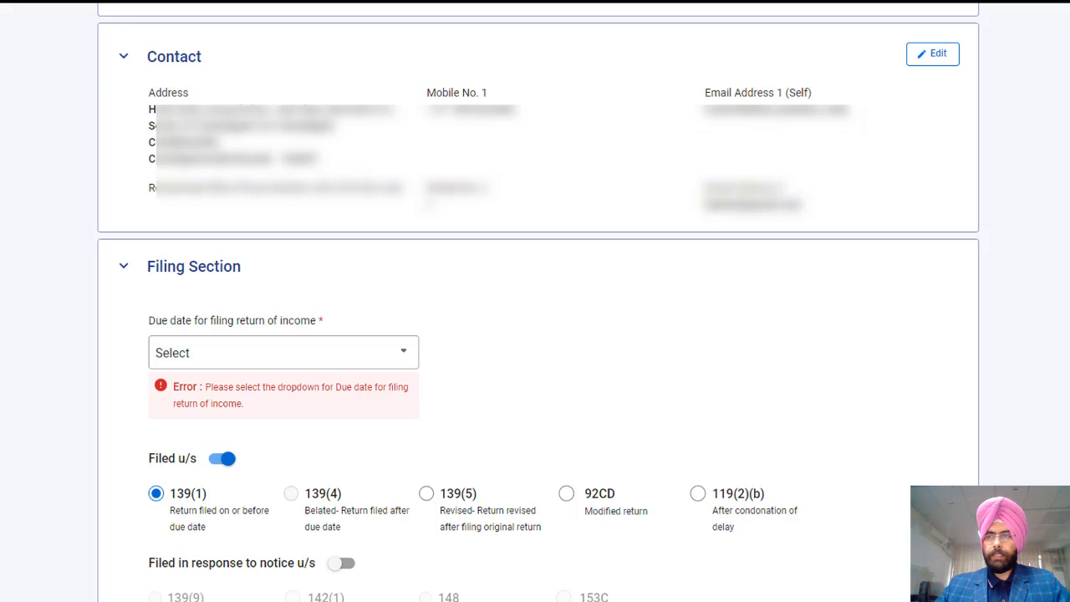
pyautogui.scroll(-3, 454, 148)
pyautogui.click(312, 126)
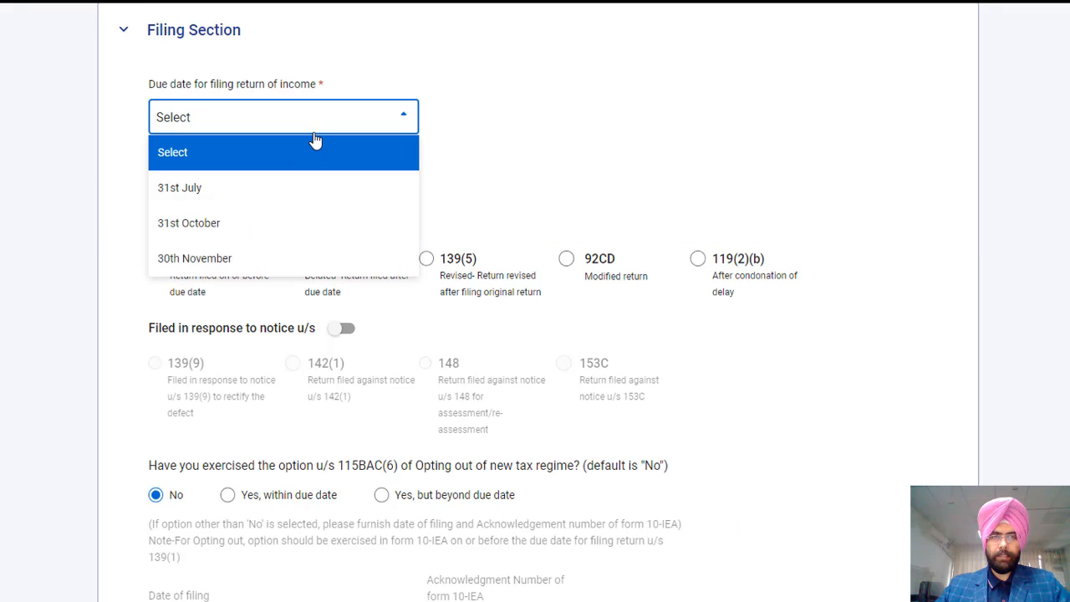
pyautogui.click(254, 192)
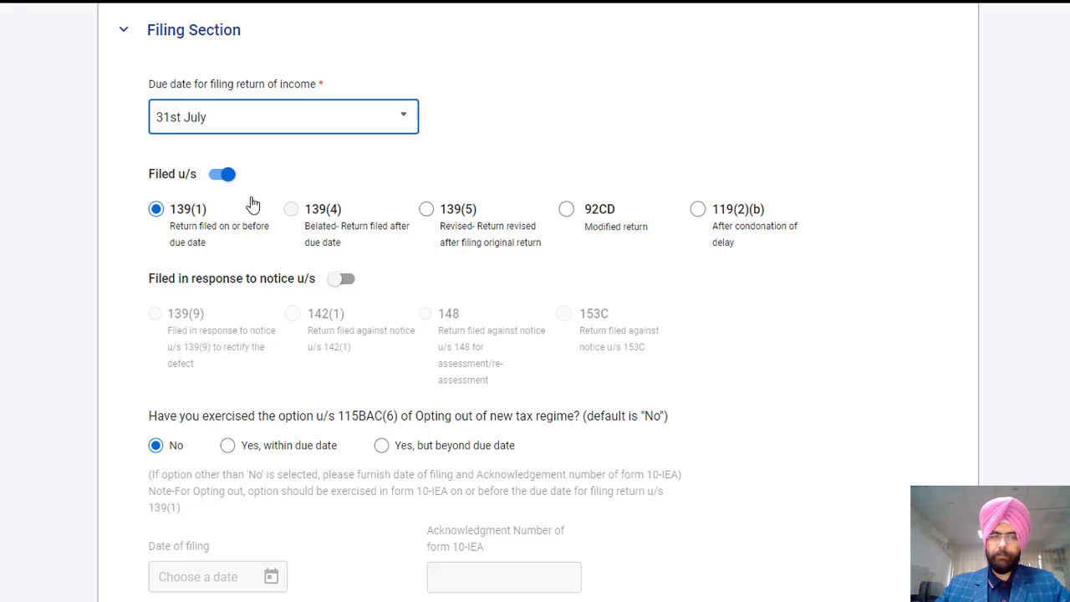
# Try 31st October as the due date for filing the return, and set it back to 31st July.
pyautogui.click(243, 127)
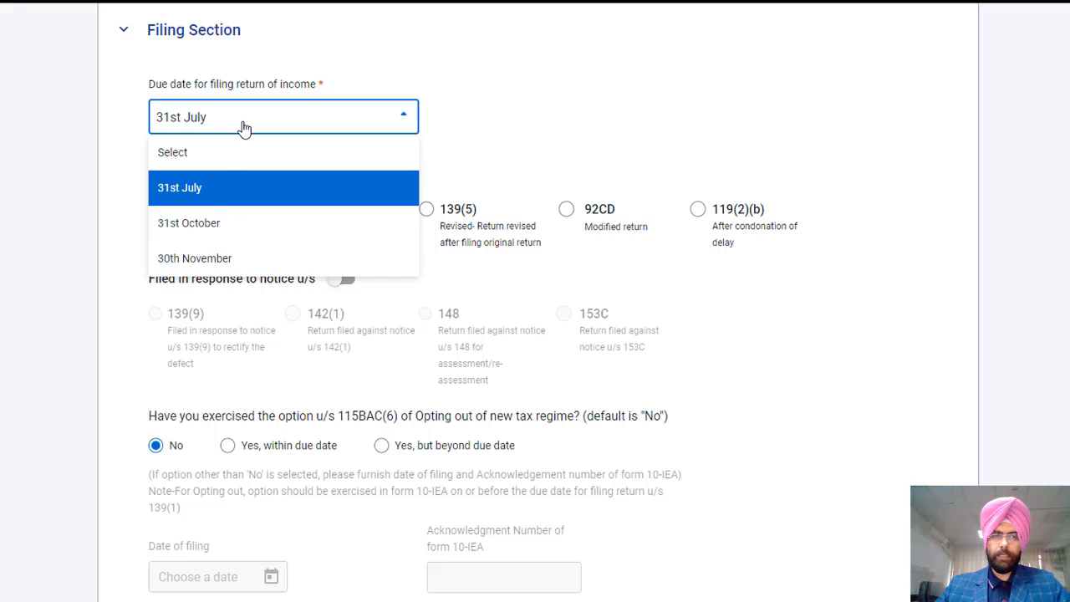
pyautogui.click(210, 224)
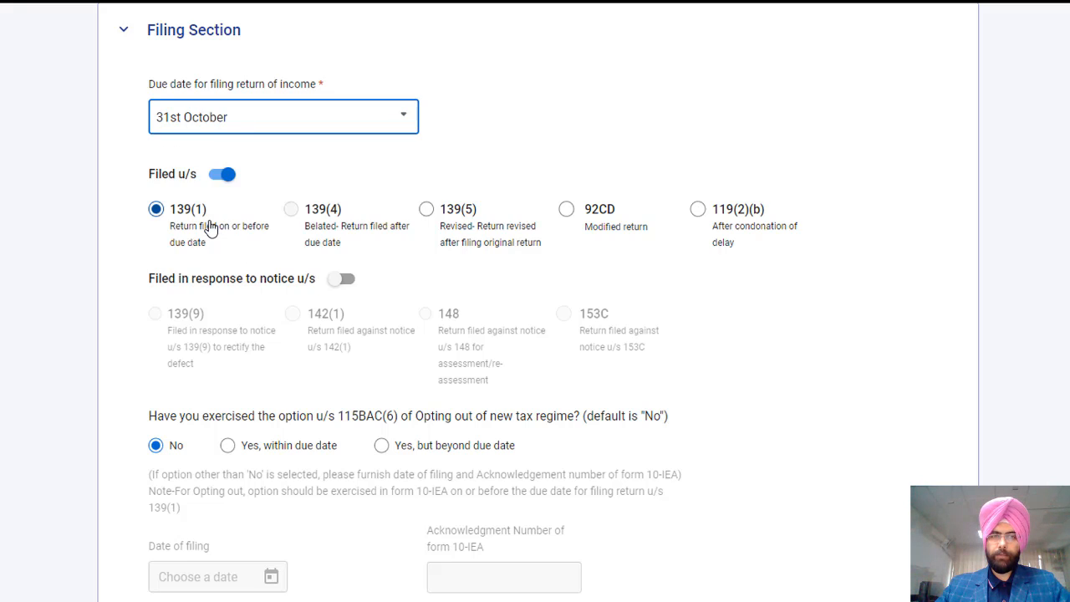
pyautogui.click(232, 118)
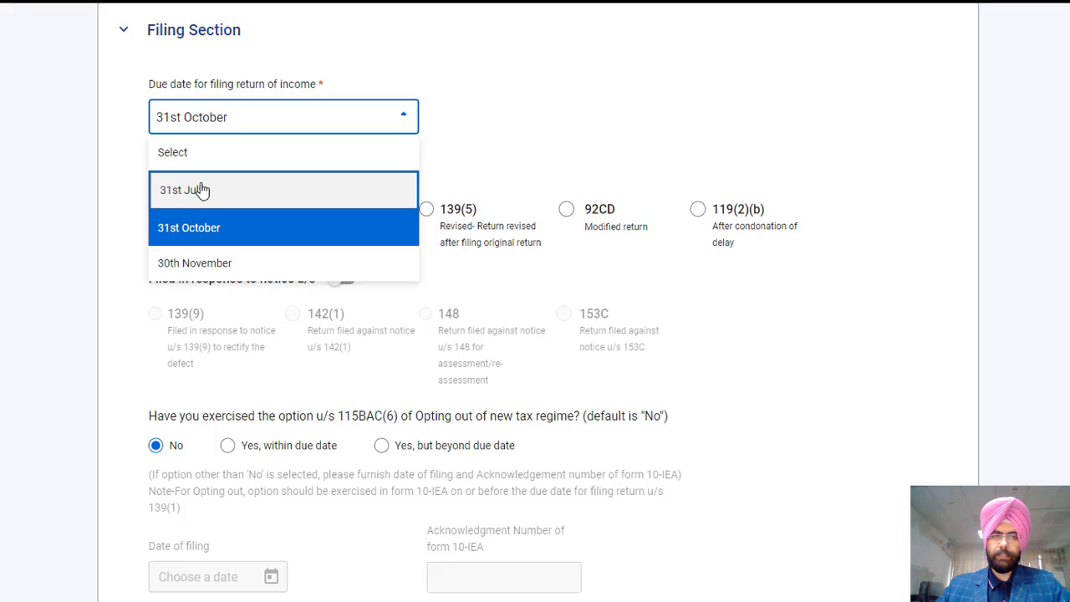
pyautogui.click(203, 192)
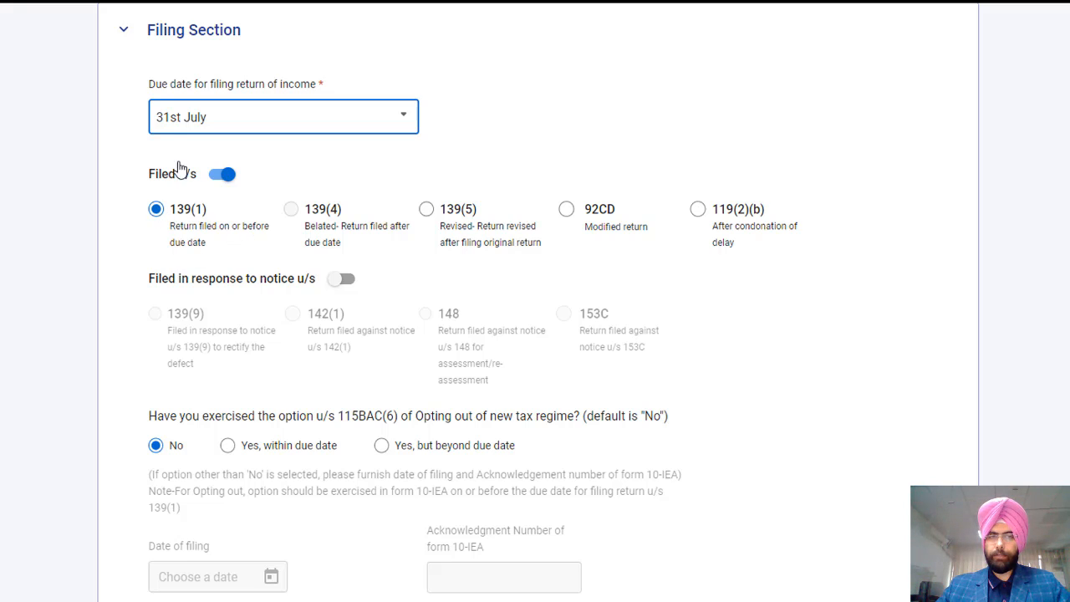
# Try the belated 139(4) and revised 139(5) filing sections, and return the selection to 139(1).
pyautogui.click(288, 209)
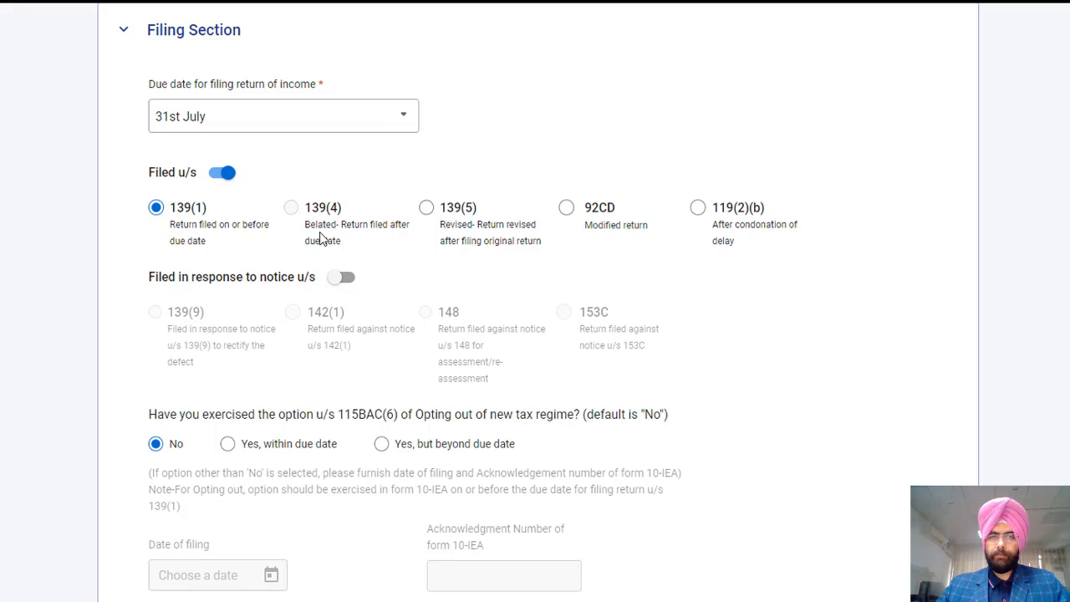
pyautogui.click(425, 213)
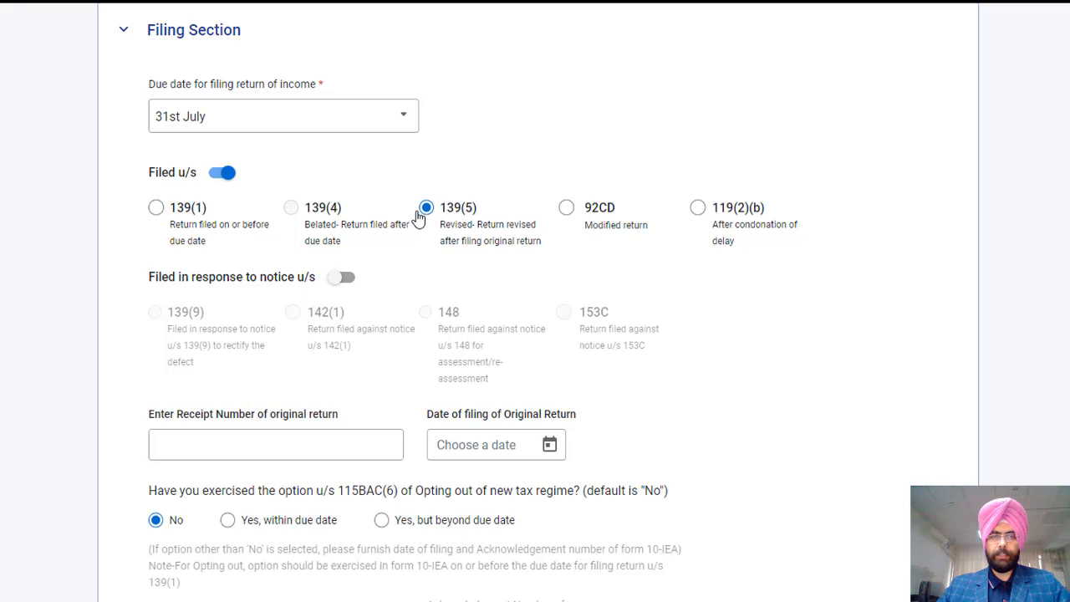
pyautogui.click(156, 208)
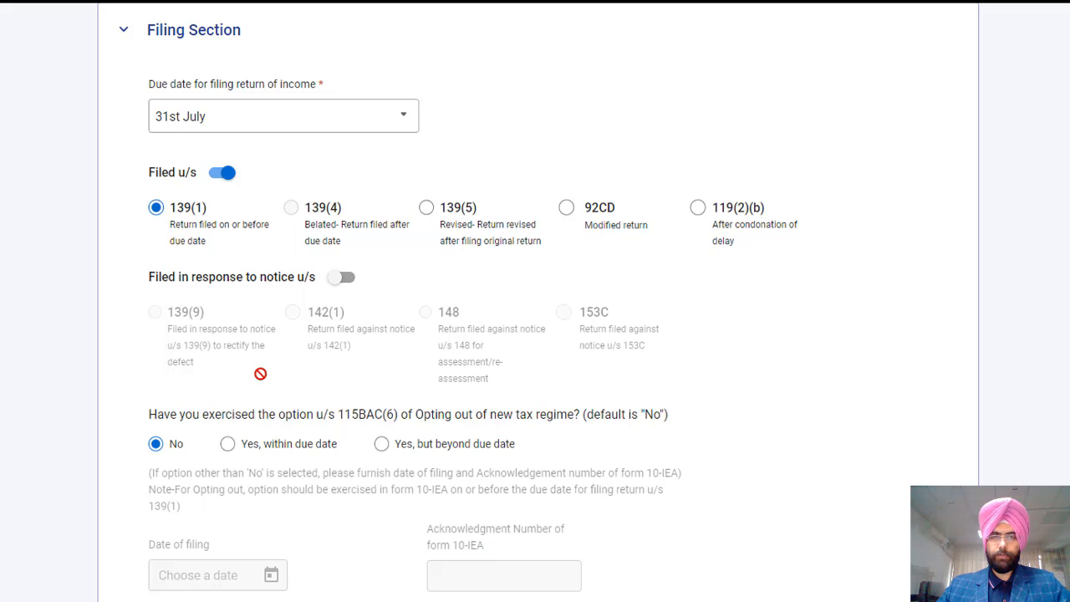
# Try "Yes, within due date" for opting out of the new tax regime under 115BAC(6), and return the answer to No.
pyautogui.scroll(-4, 457, 236)
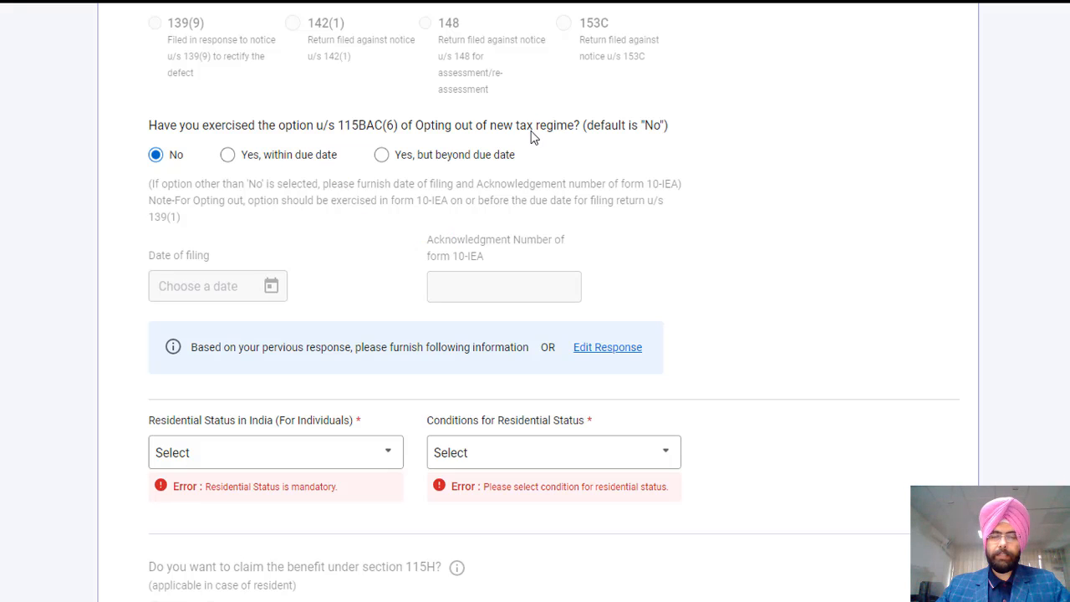
pyautogui.click(228, 156)
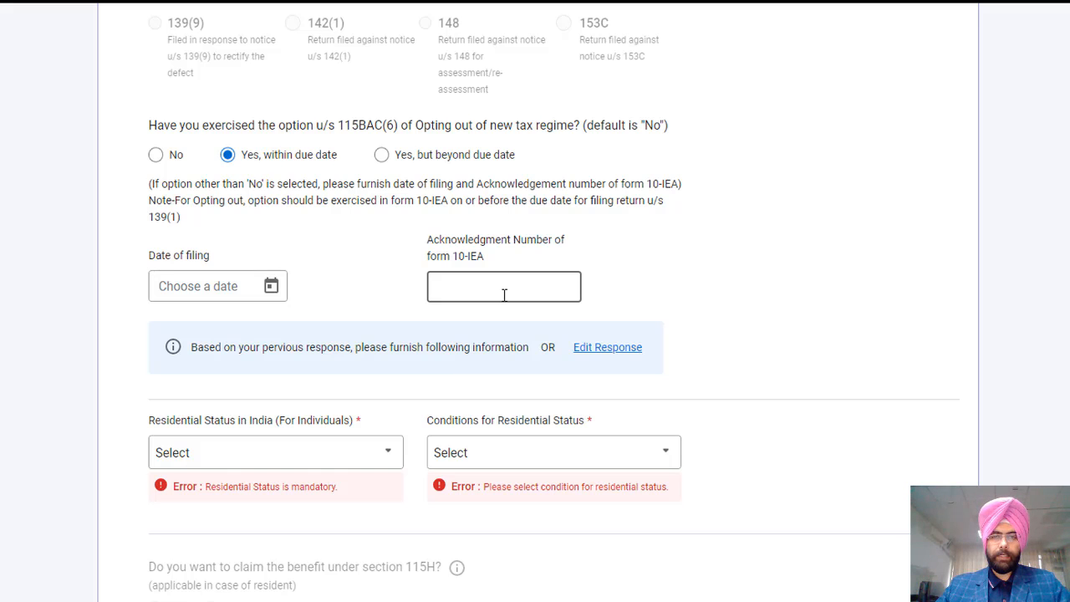
pyautogui.click(156, 154)
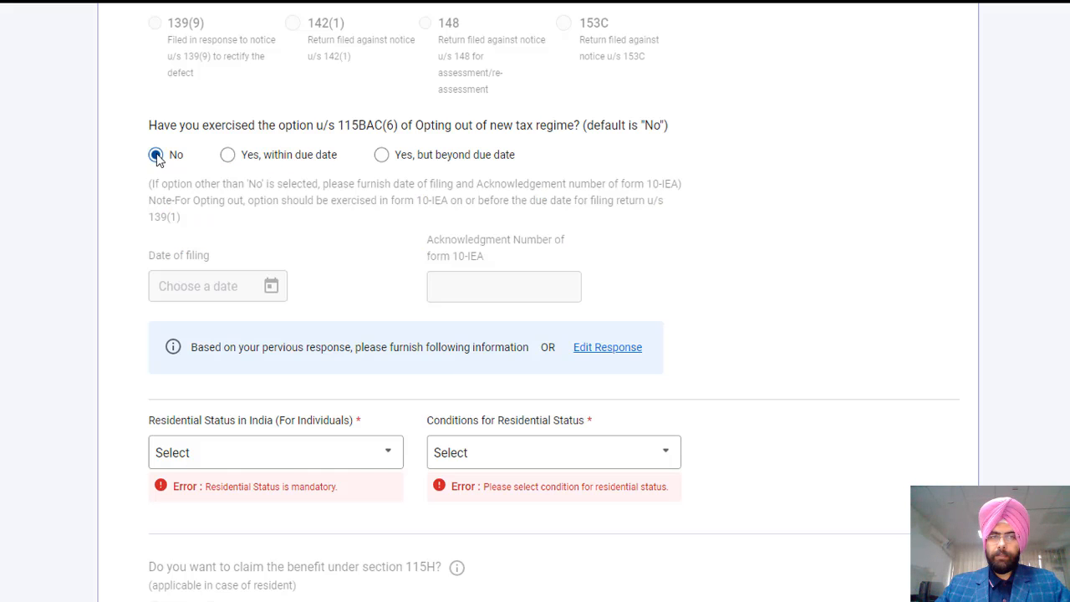
# Set the residential status to Resident, with the condition of being in India for 182 days or more during the previous year.
pyautogui.scroll(-3, 394, 222)
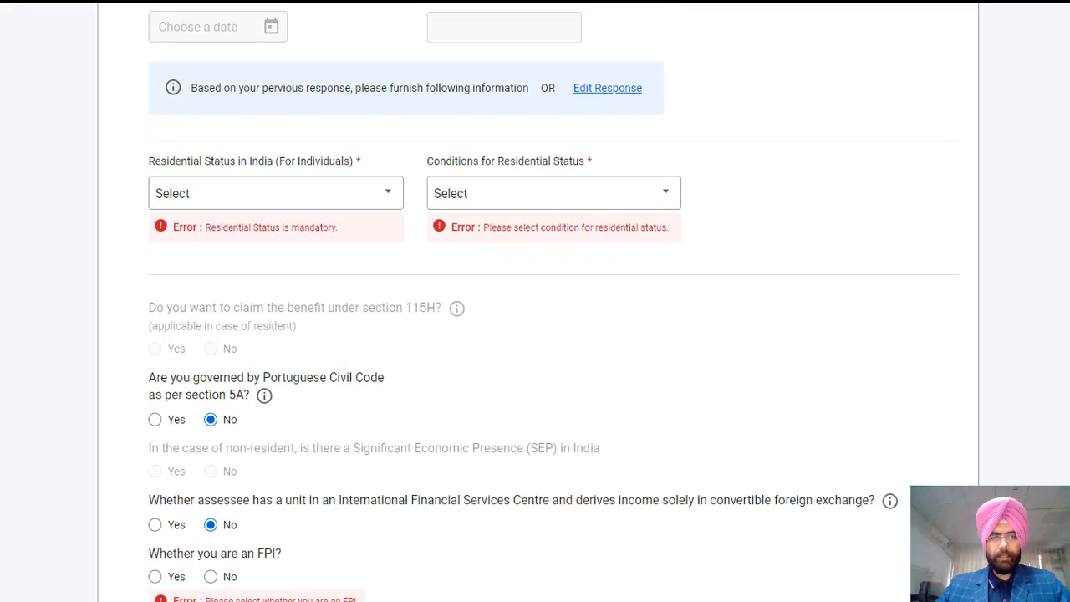
pyautogui.click(303, 194)
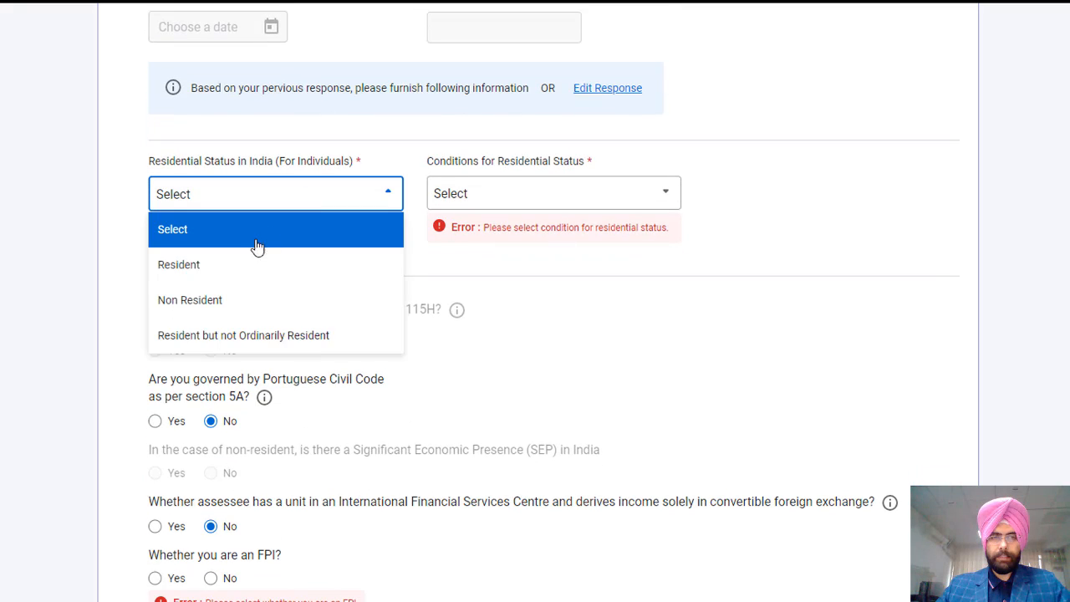
pyautogui.click(274, 263)
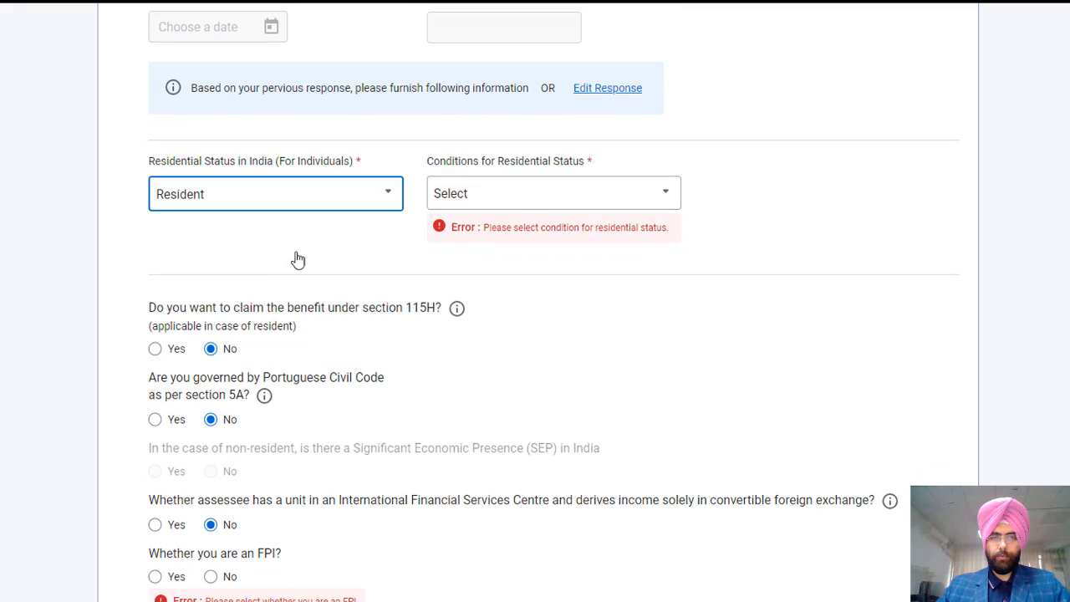
pyautogui.click(531, 195)
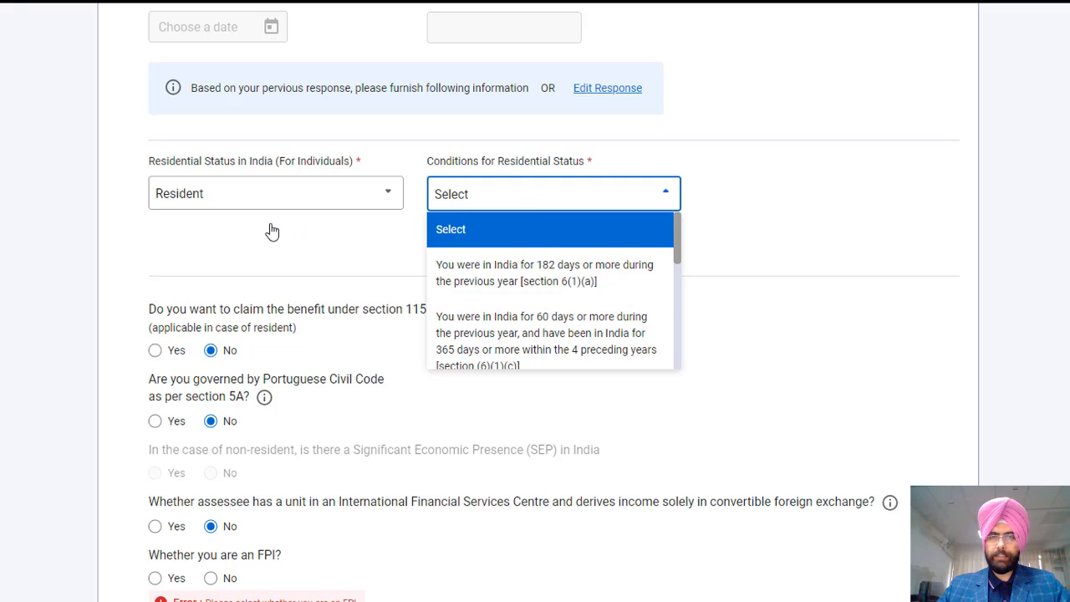
pyautogui.click(504, 273)
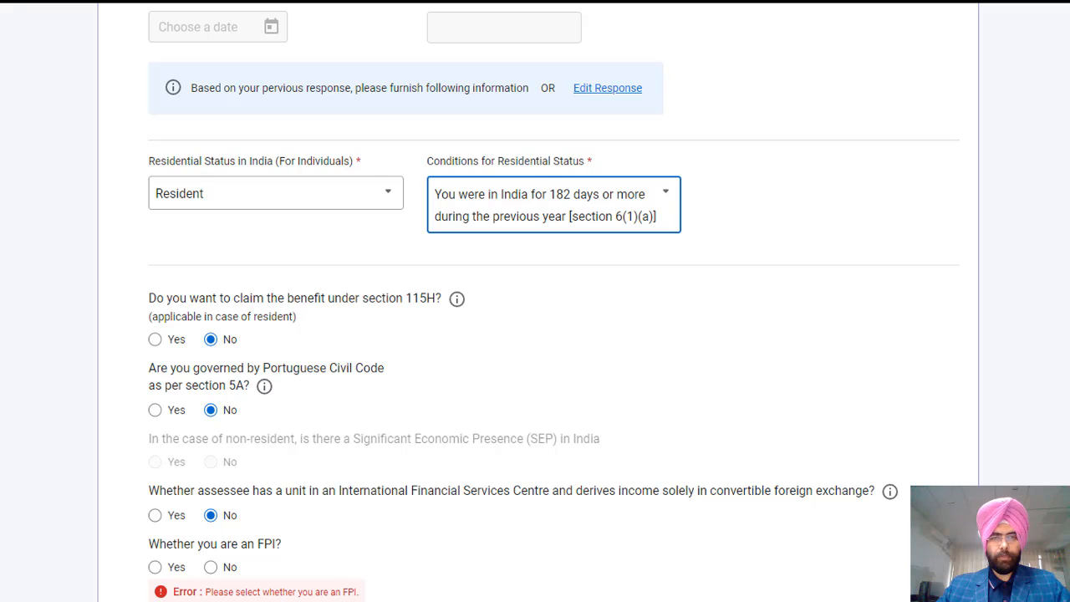
# Read the explanation of the section 115H benefit, and answer No to the question about being an FPI.
pyautogui.scroll(-2, 535, 301)
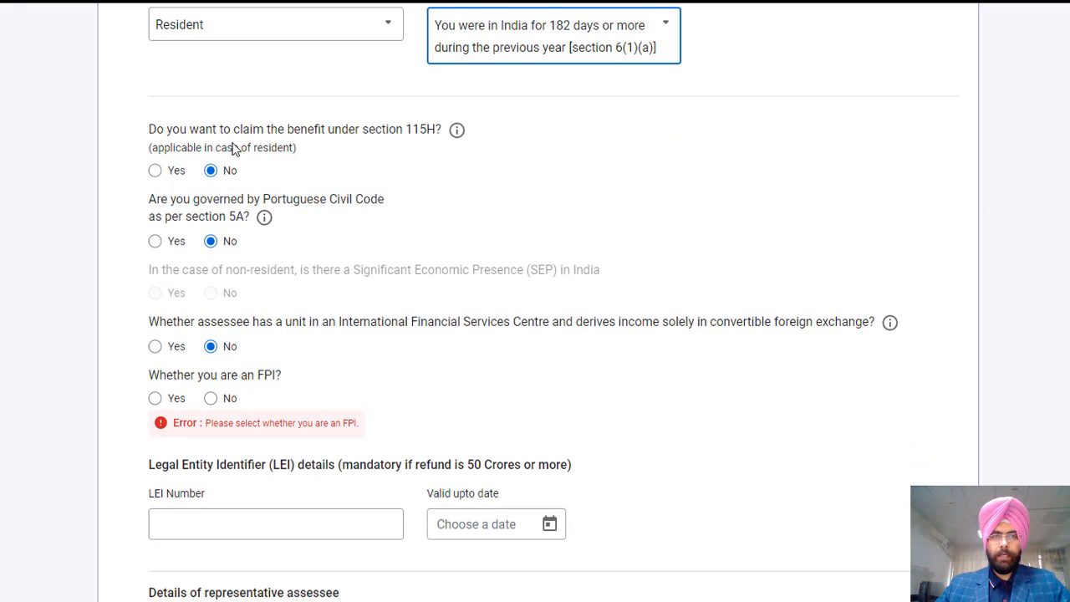
pyautogui.scroll(-1, 351, 148)
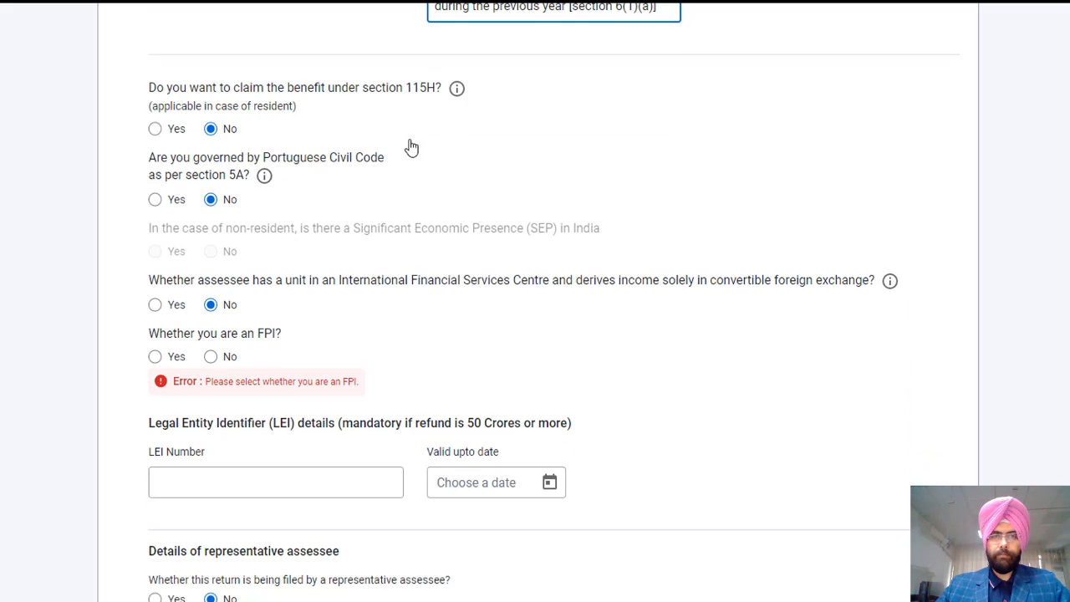
pyautogui.click(458, 92)
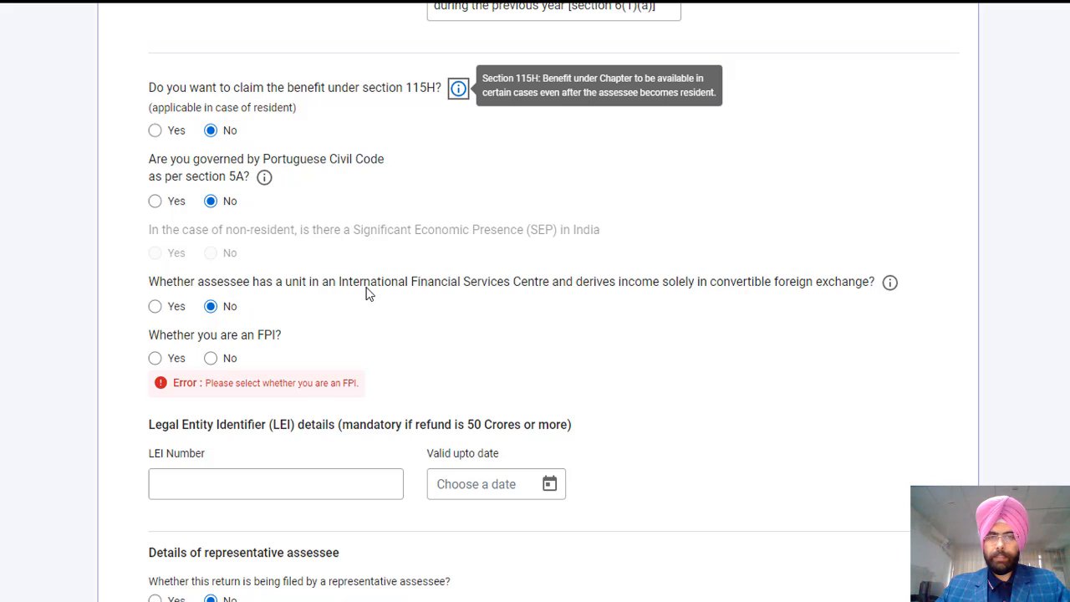
pyautogui.scroll(-2, 406, 226)
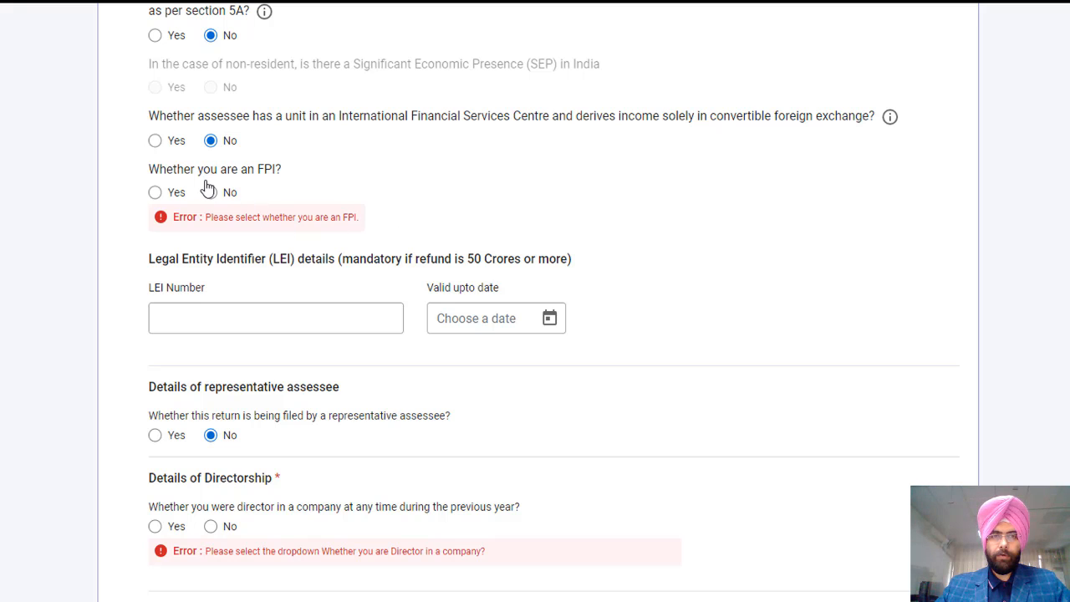
pyautogui.click(210, 193)
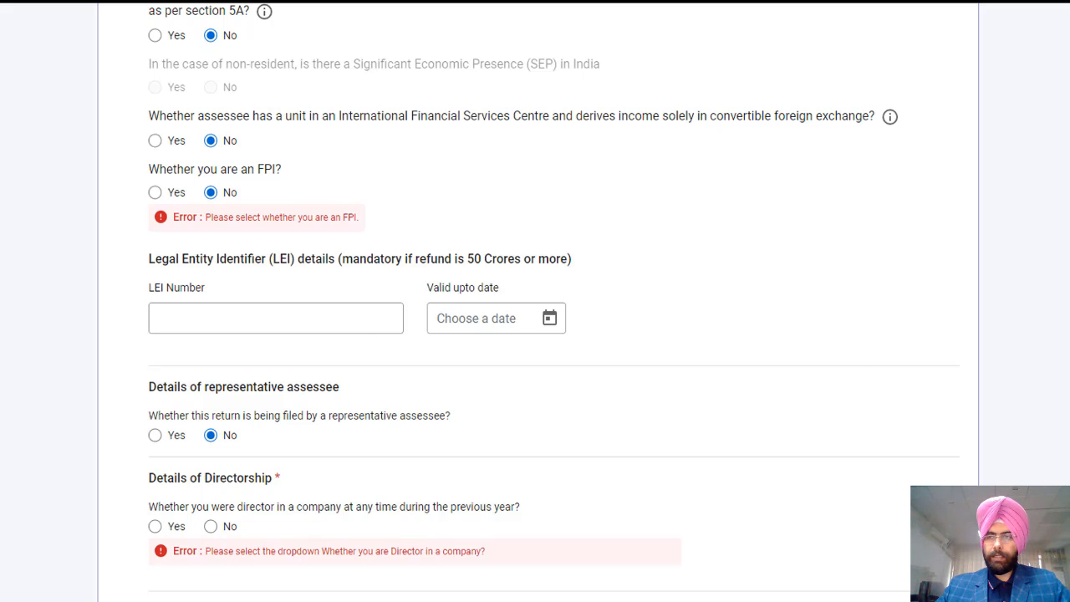
# Answer No to having been a director in a company and No to having been a partner in a firm.
pyautogui.scroll(-3, 226, 234)
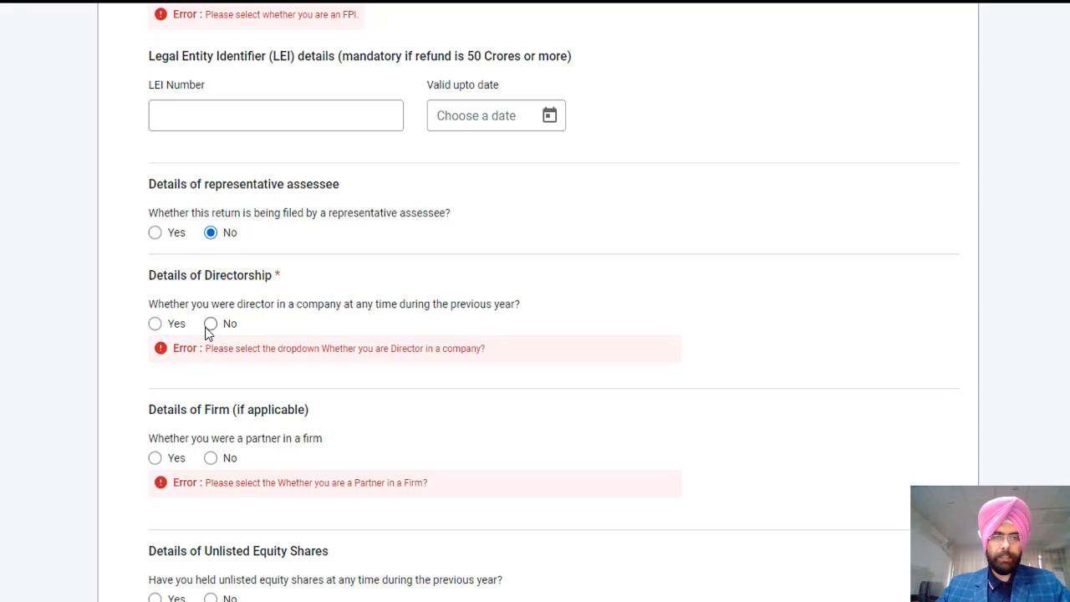
pyautogui.scroll(-1, 206, 334)
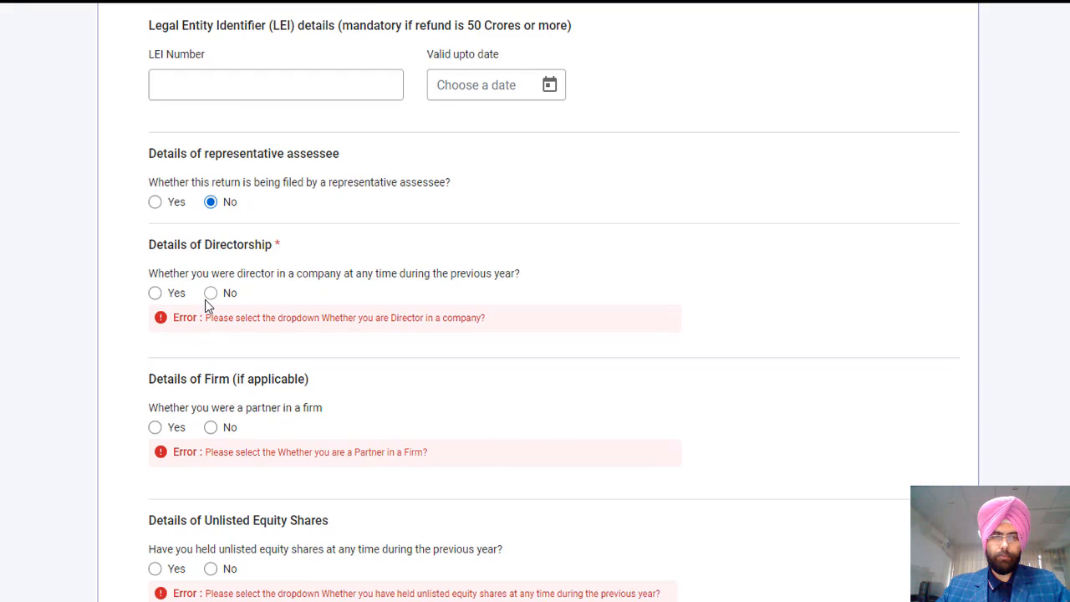
pyautogui.click(210, 294)
pyautogui.scroll(-2, 305, 225)
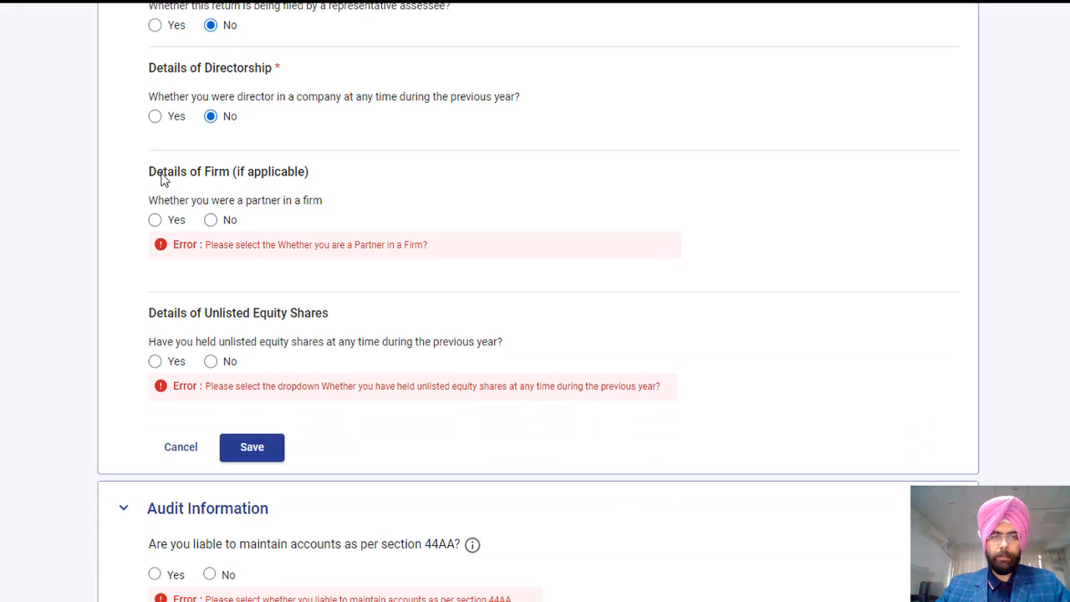
pyautogui.click(157, 220)
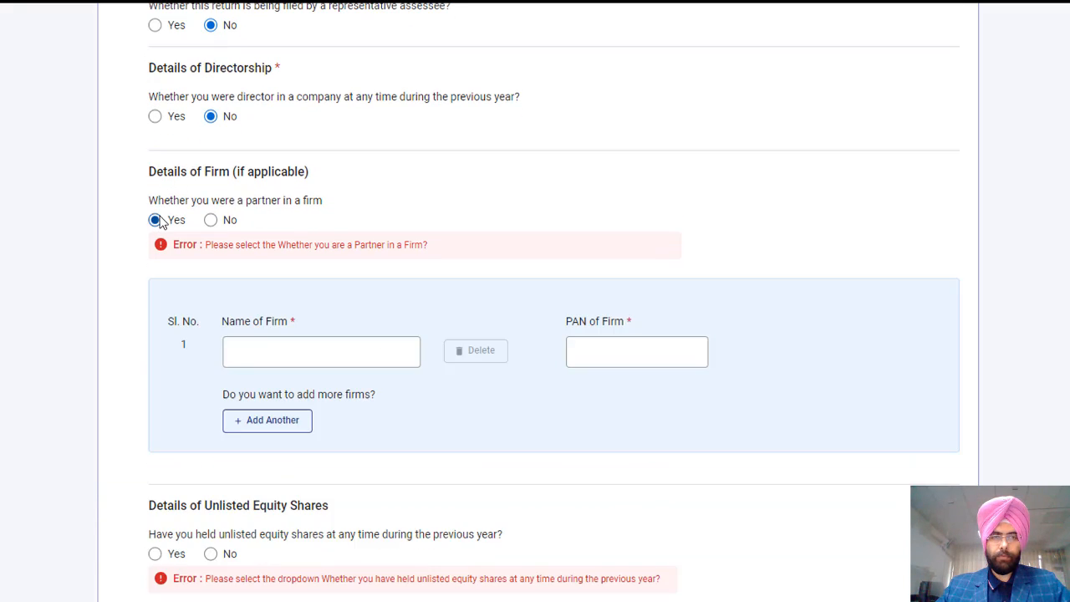
pyautogui.click(210, 219)
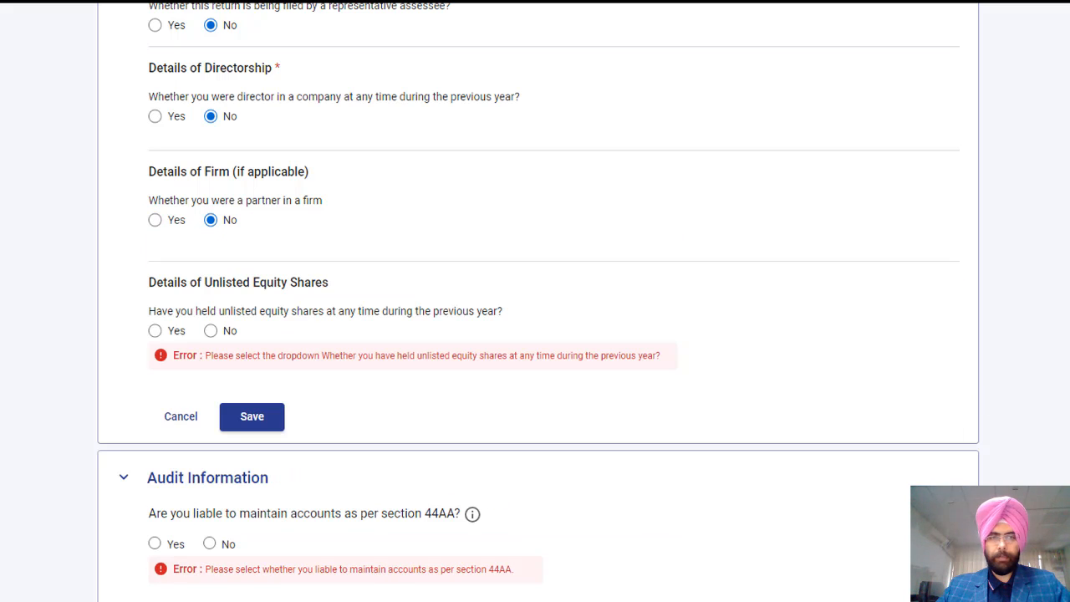
# Answer No to holding unlisted equity shares during the previous year, and save the Filing Section.
pyautogui.scroll(-2, 963, 406)
pyautogui.scroll(-1, 326, 125)
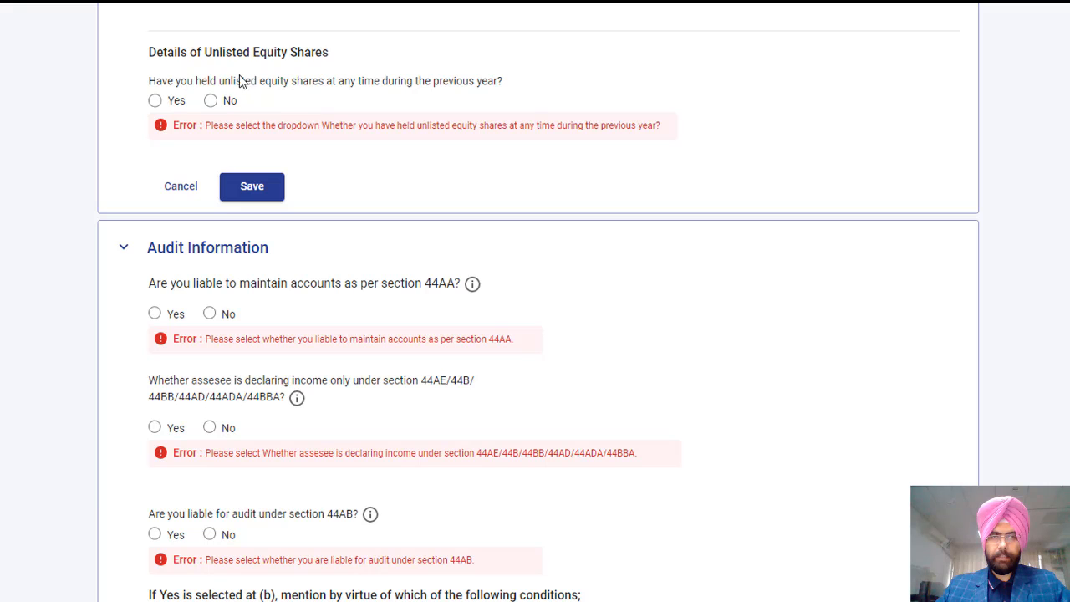
pyautogui.click(209, 102)
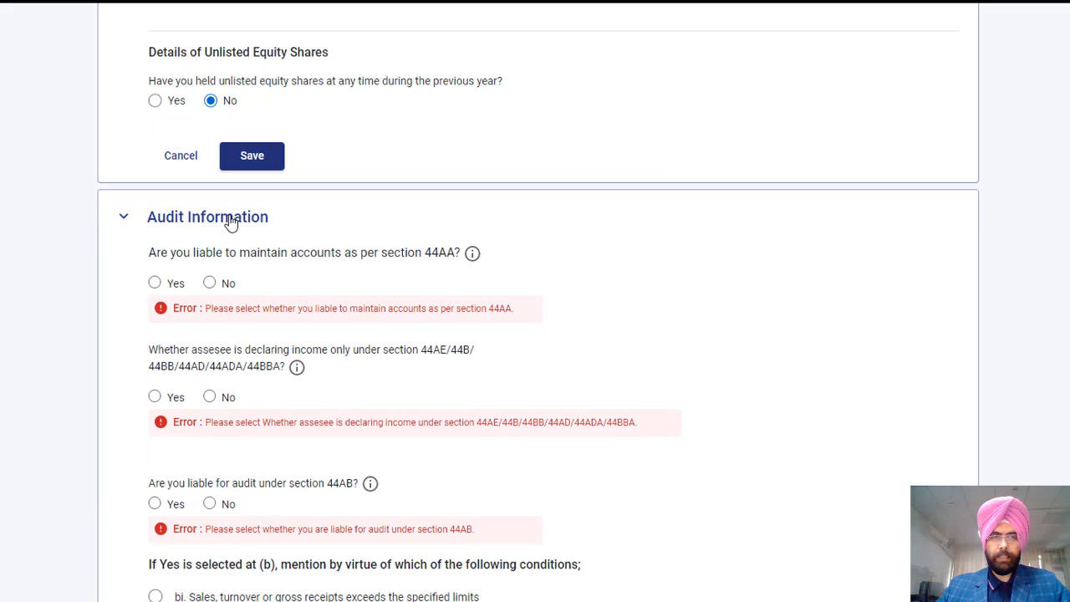
pyautogui.click(253, 156)
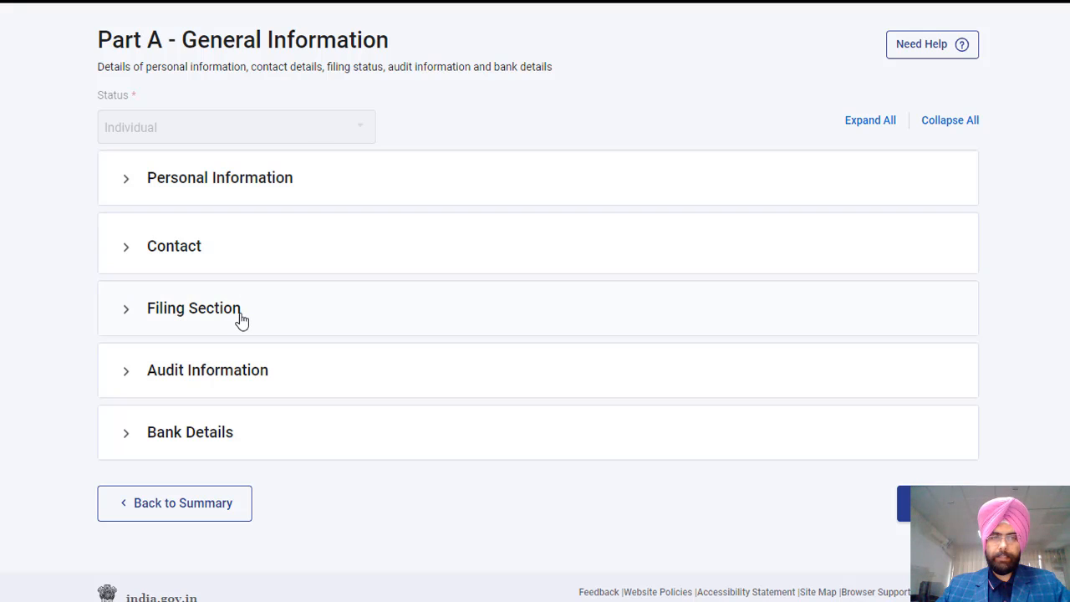
# In Audit Information, answer Yes to maintaining accounts under 44AA, No to declaring only presumptive income, and Yes to turnover between ₹1 crore and ₹10 crores.
pyautogui.click(204, 384)
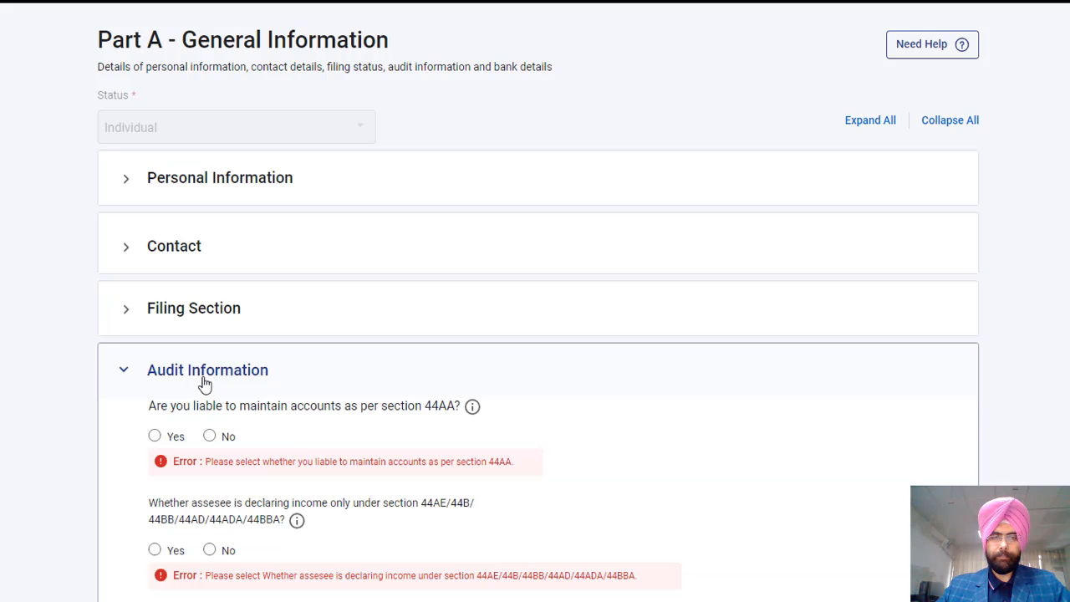
pyautogui.scroll(-4, 539, 302)
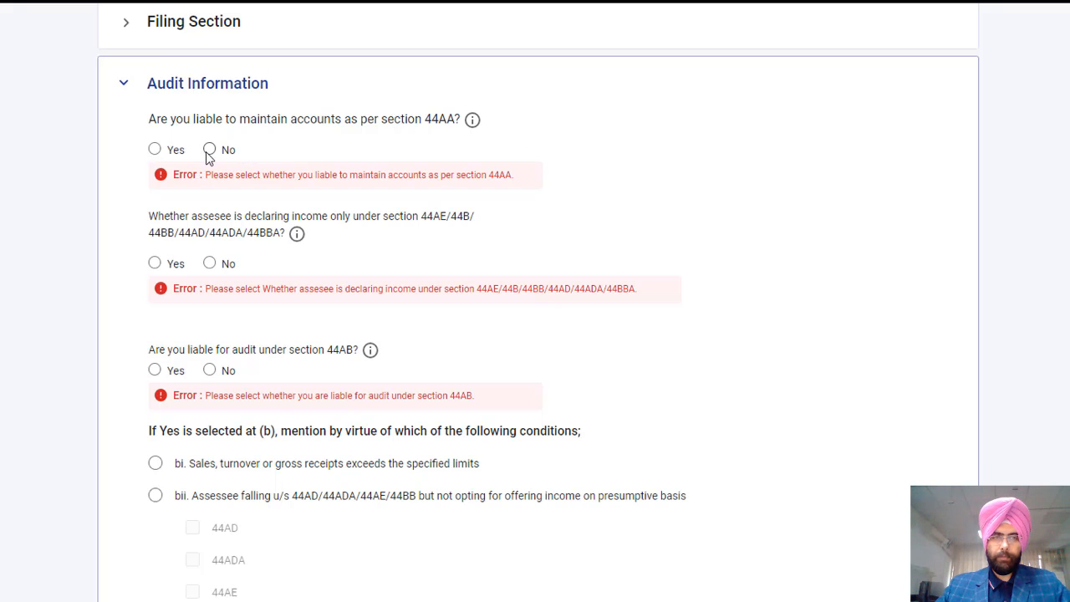
pyautogui.click(155, 151)
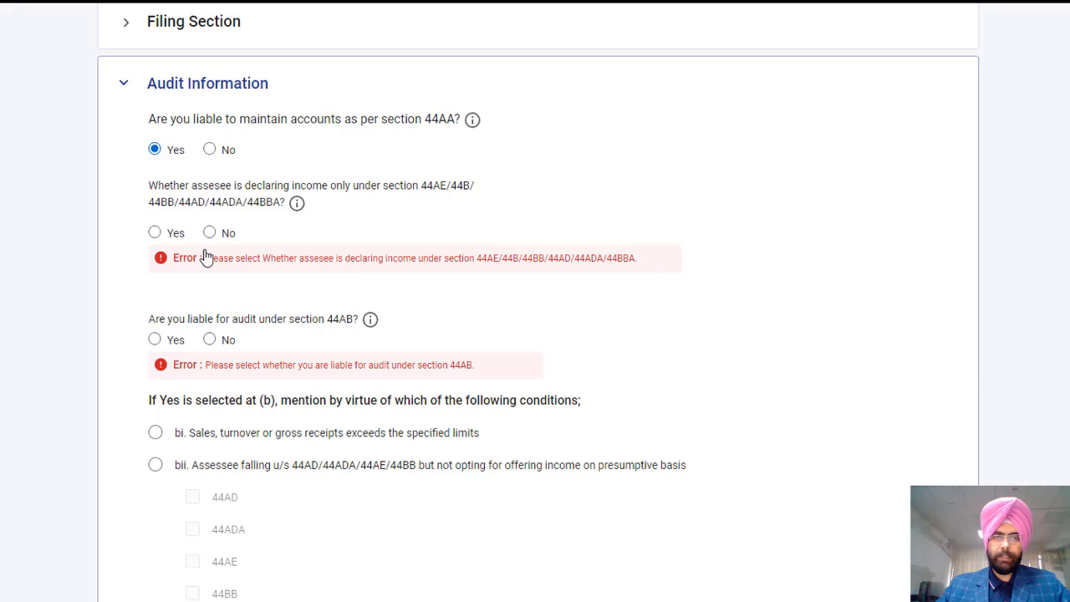
pyautogui.click(209, 232)
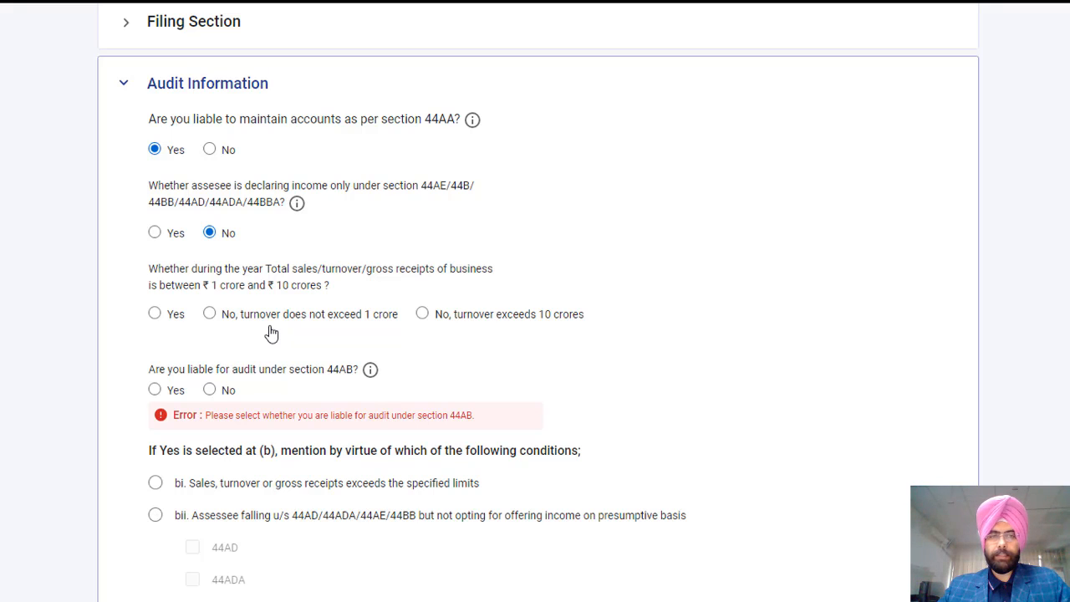
pyautogui.click(155, 316)
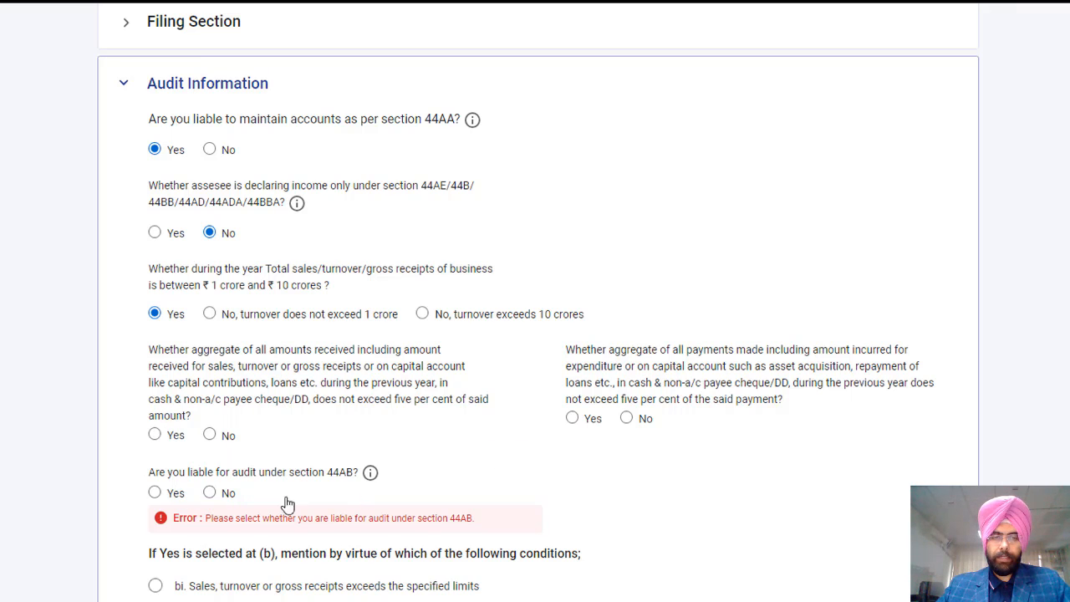
# Answer No to audit liability under section 44AB and No to furnishing other audit reports, and save the Audit Information.
pyautogui.click(210, 495)
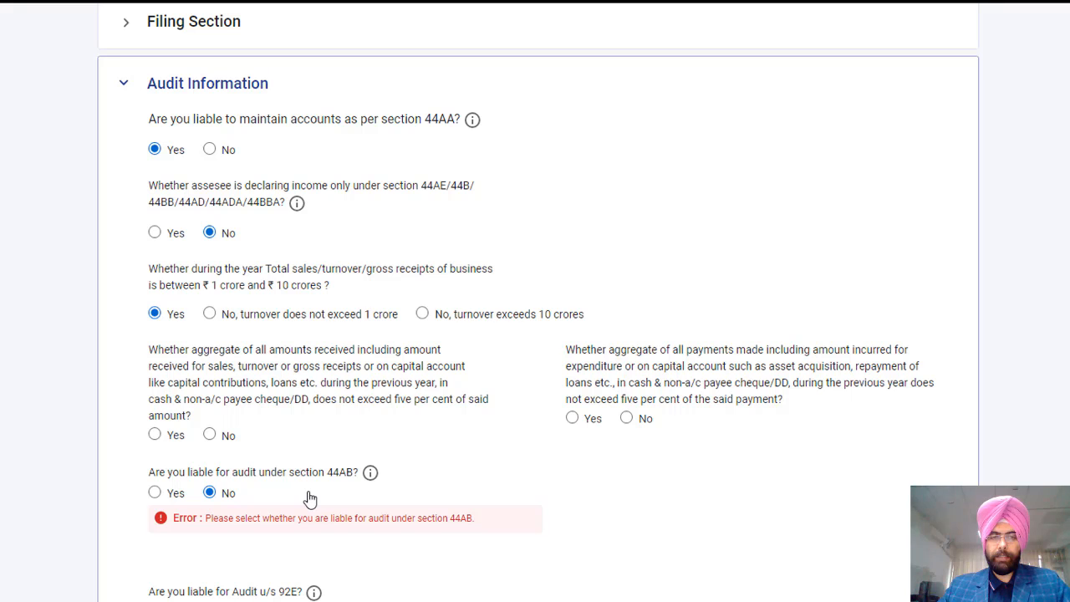
pyautogui.scroll(-5, 418, 357)
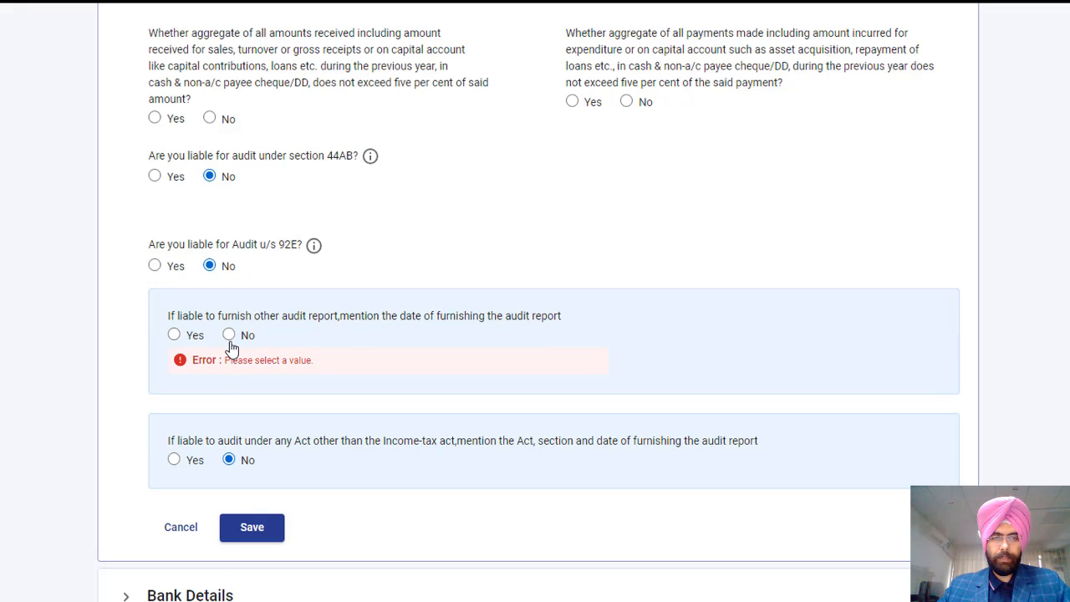
pyautogui.click(250, 537)
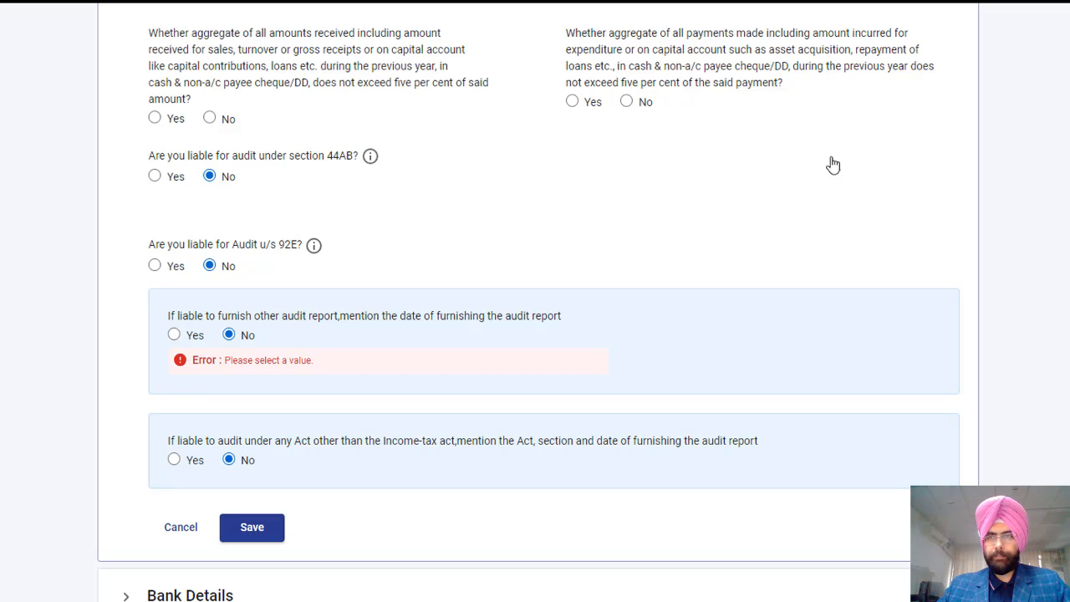
# Review the bank accounts listed under Bank Details, and confirm Part A - General.
pyautogui.click(125, 433)
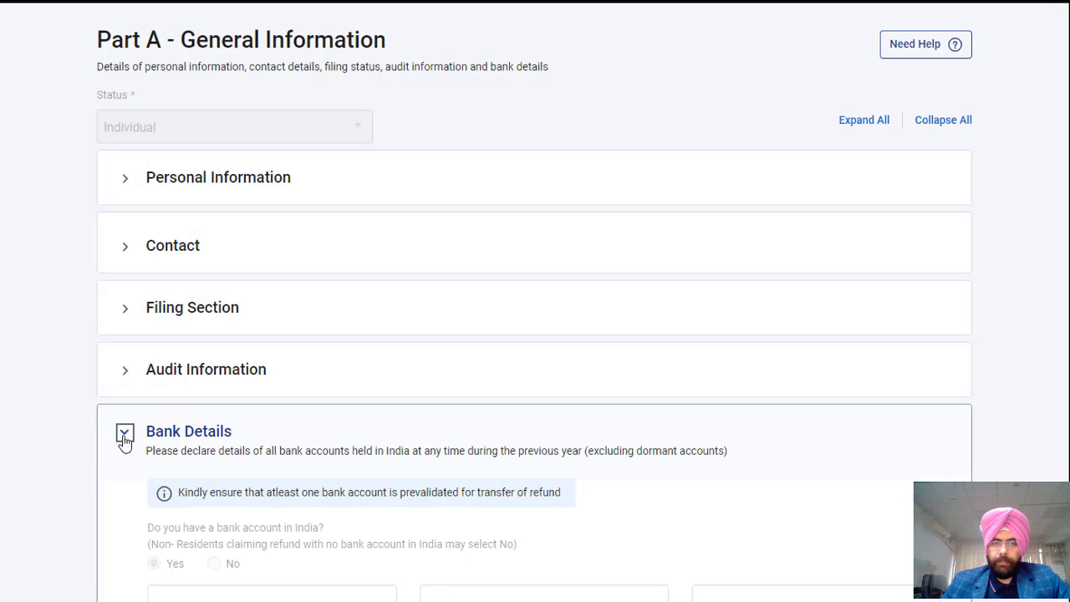
pyautogui.scroll(-5, 534, 335)
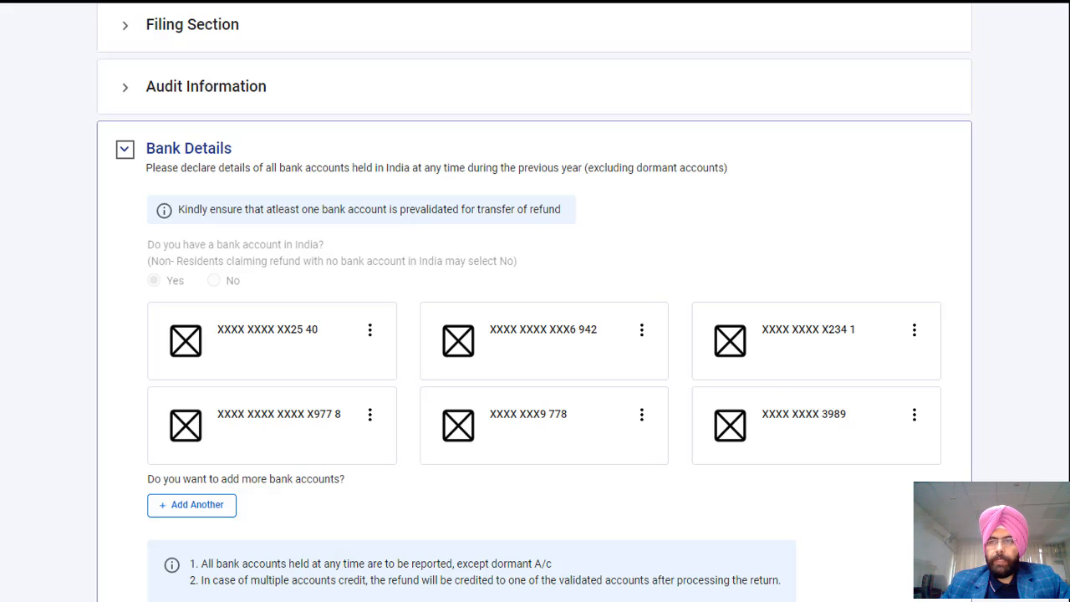
pyautogui.scroll(-3, 535, 334)
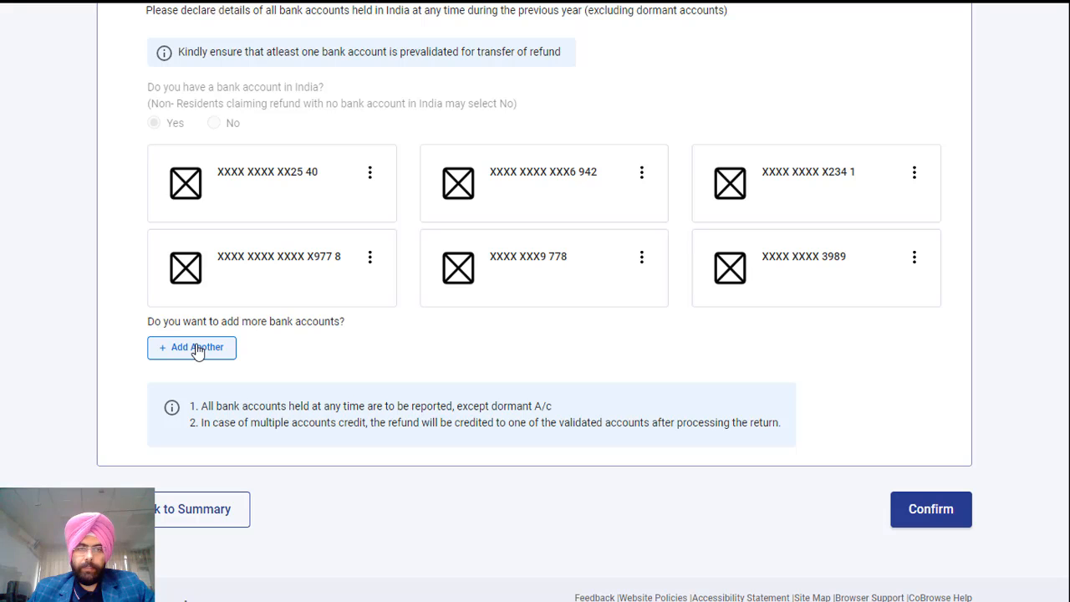
pyautogui.click(925, 519)
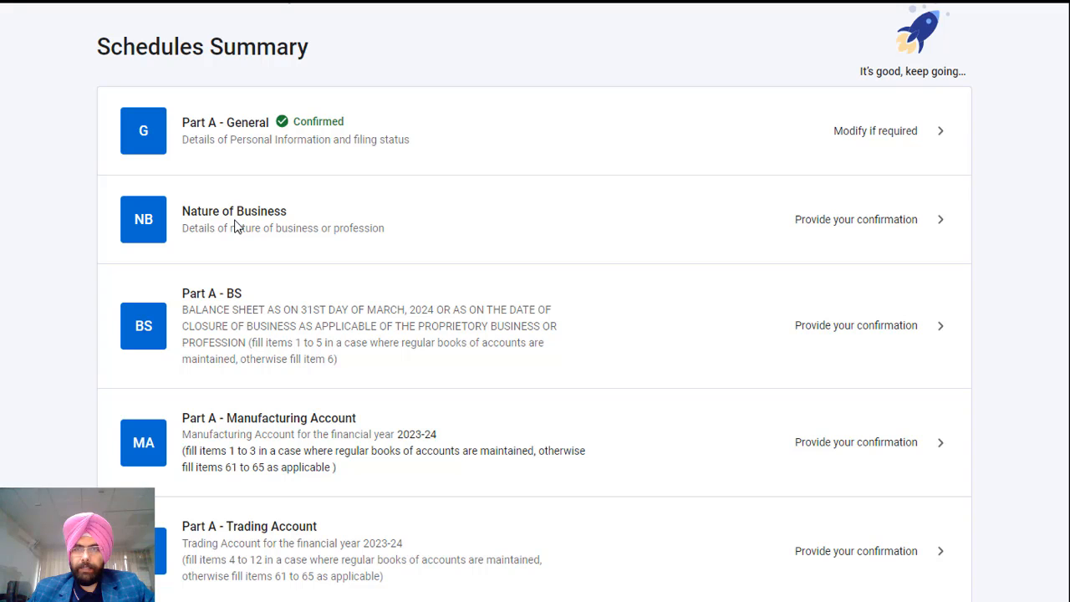
# Start a Nature of Business entry with code 17007 - Other education services n.e.c., and go through its trade name and description fields.
pyautogui.click(180, 251)
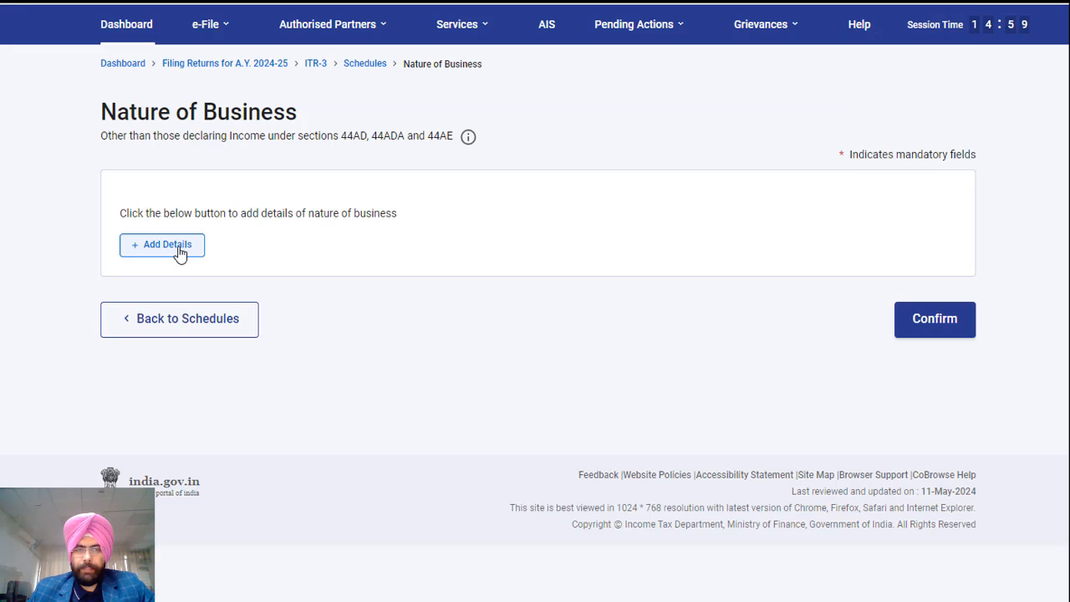
pyautogui.click(180, 251)
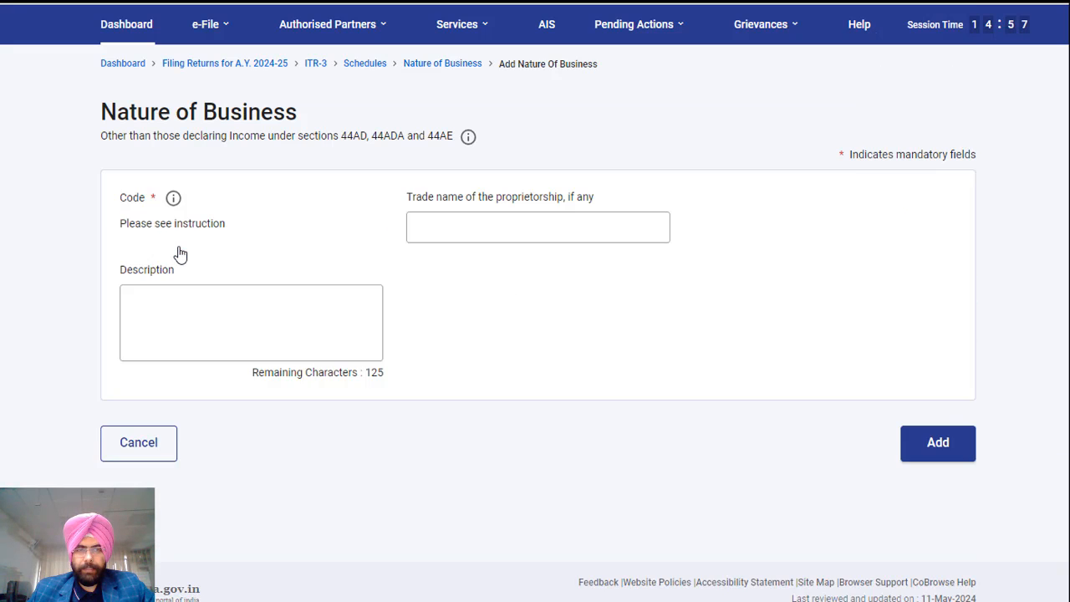
pyautogui.click(223, 241)
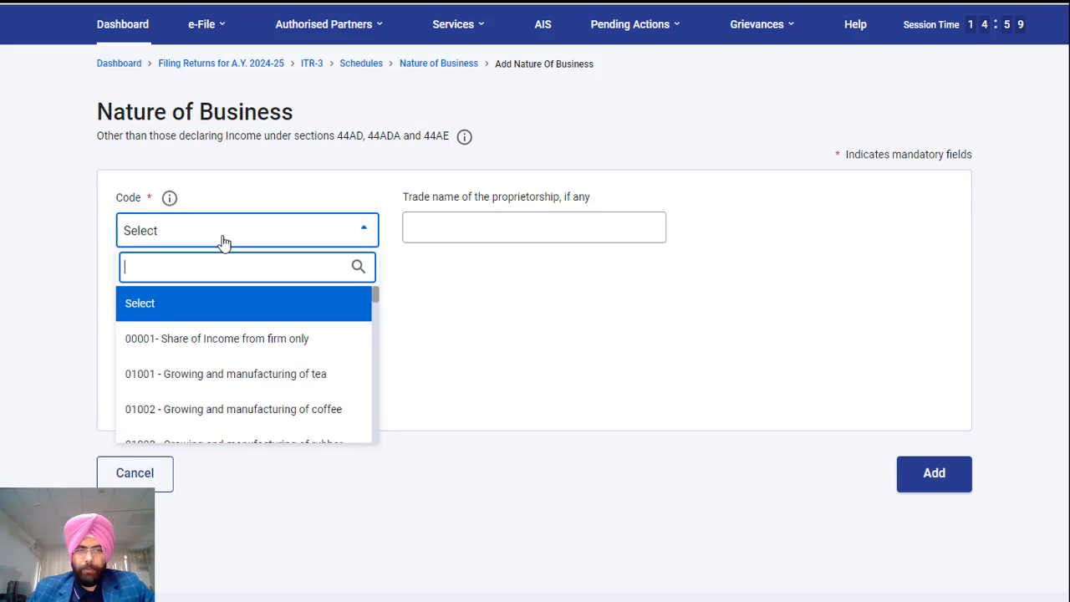
pyautogui.moveTo(369, 309); pyautogui.dragTo(388, 418)
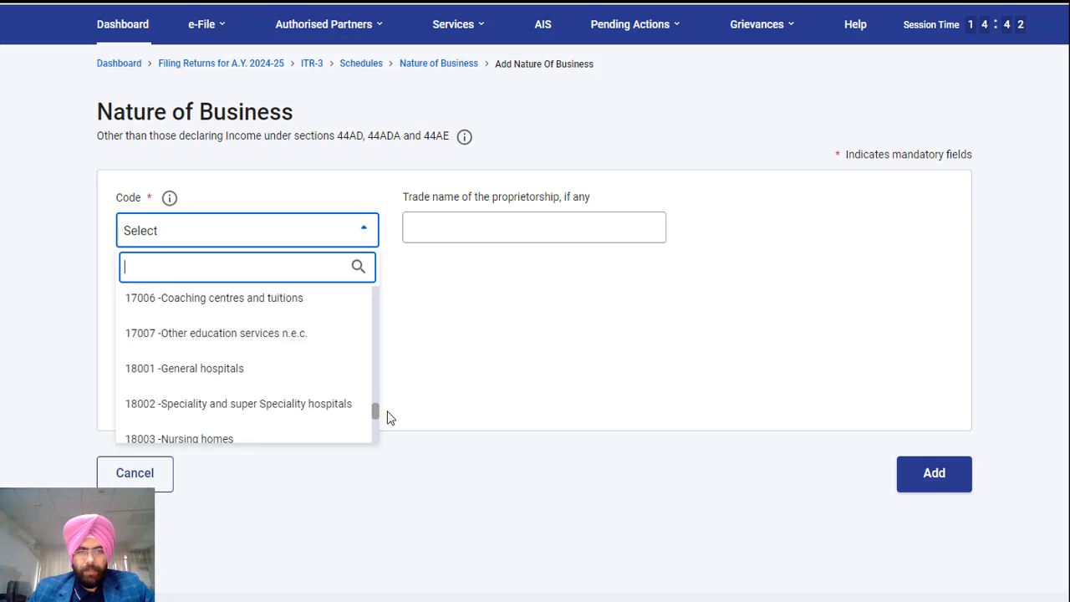
pyautogui.click(232, 336)
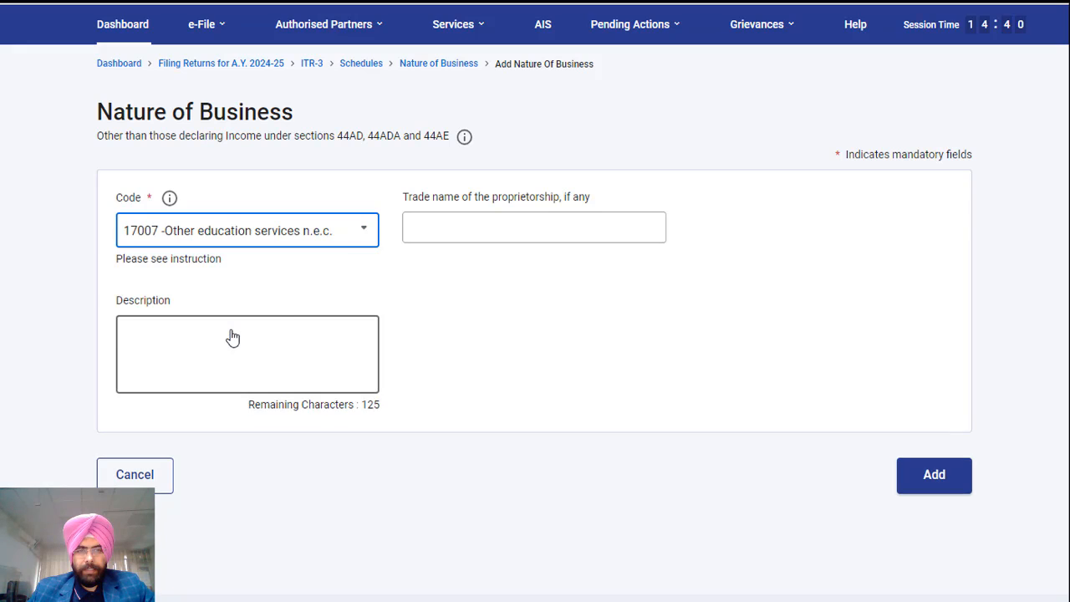
pyautogui.click(468, 233)
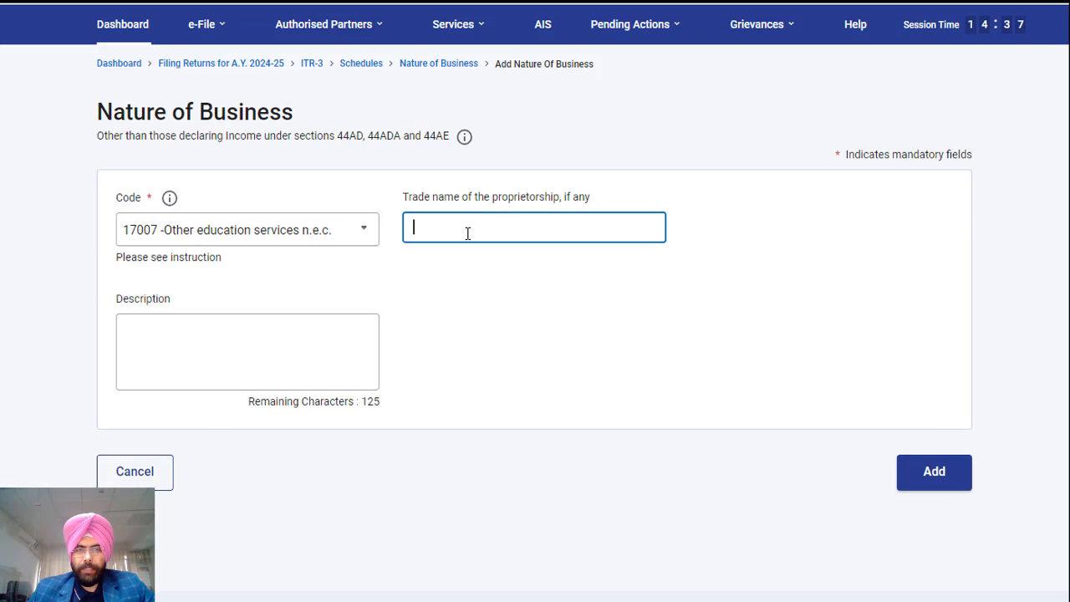
pyautogui.click(220, 342)
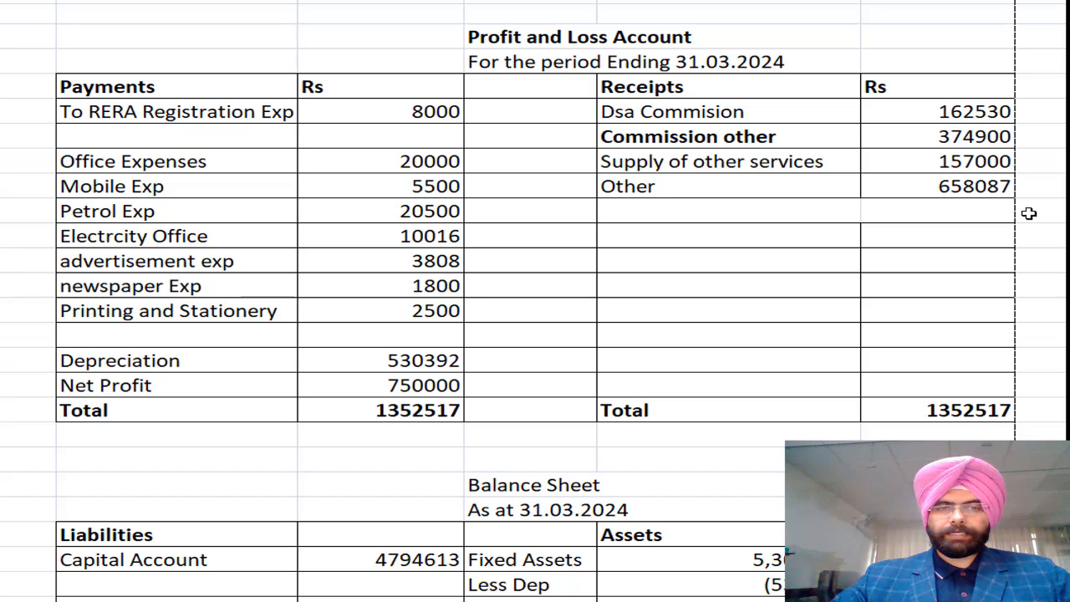
# Switch to the spreadsheet and examine the Profit and Loss Account, the Balance Sheet and the old versus new tax regime comparison.
pyautogui.click(412, 382)
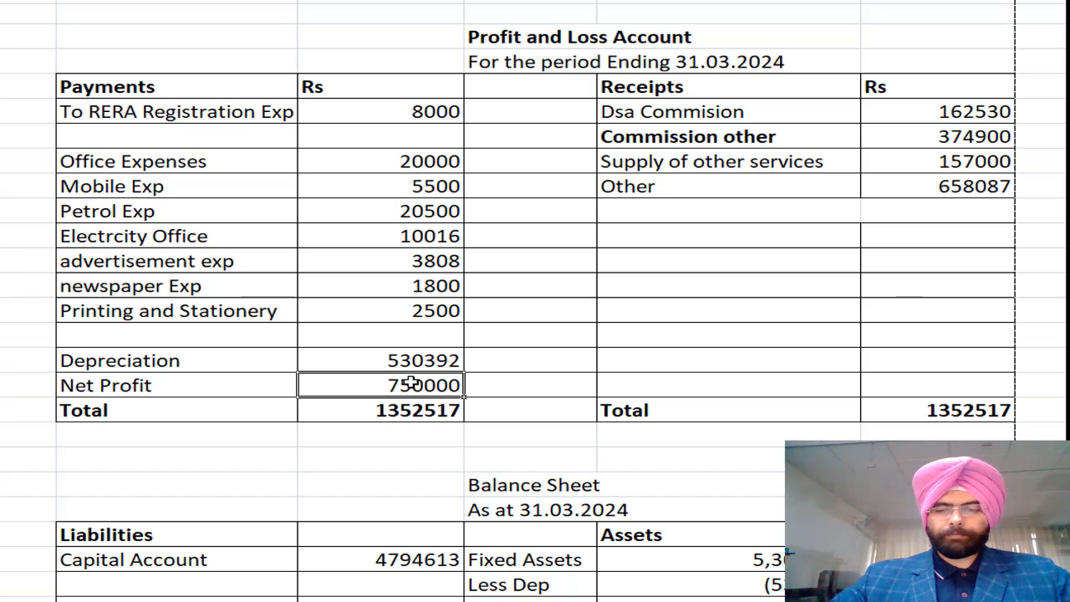
pyautogui.press('Down')
pyautogui.press('Down')
pyautogui.press('Down')
pyautogui.press('Down')
pyautogui.press('Down')
pyautogui.press('Down')
pyautogui.press('Down')
pyautogui.press('Down')
pyautogui.press('Down')
pyautogui.press('Down')
pyautogui.press('Down')
pyautogui.press('Down')
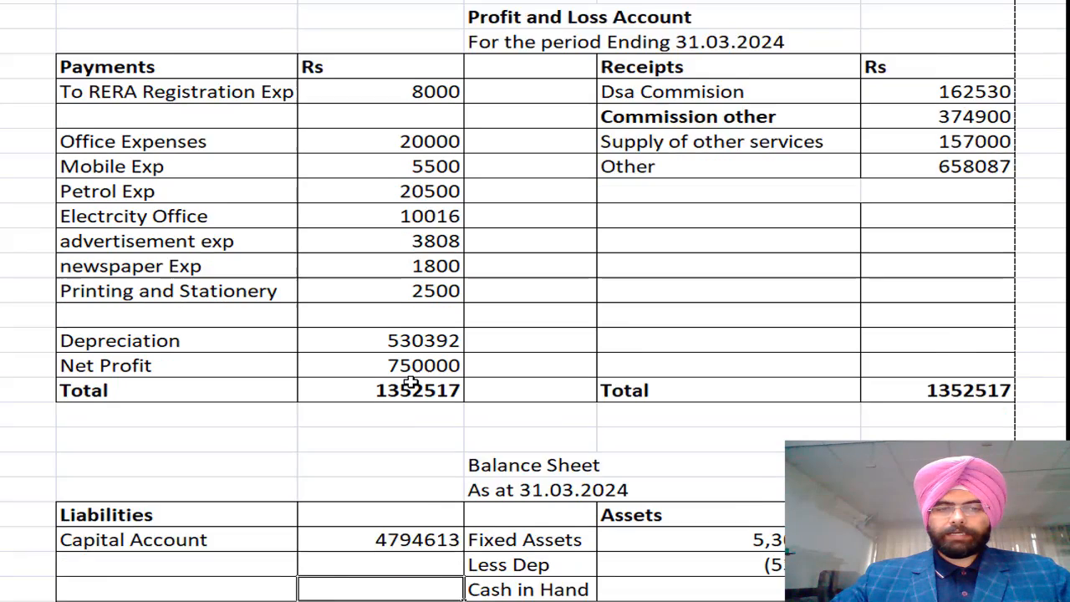
pyautogui.press('Down')
pyautogui.press('Down')
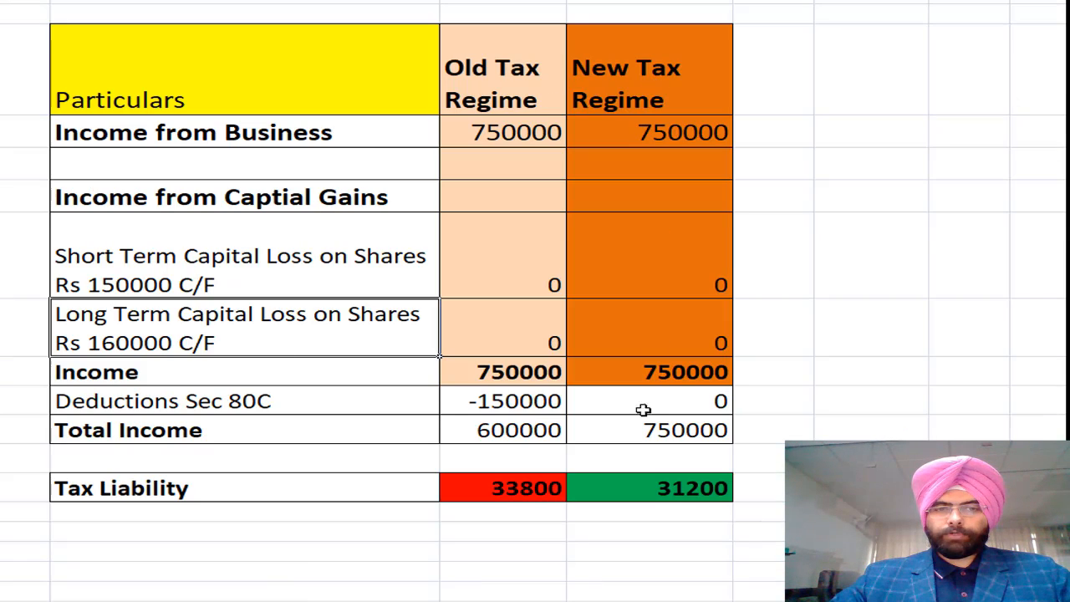
pyautogui.click(674, 492)
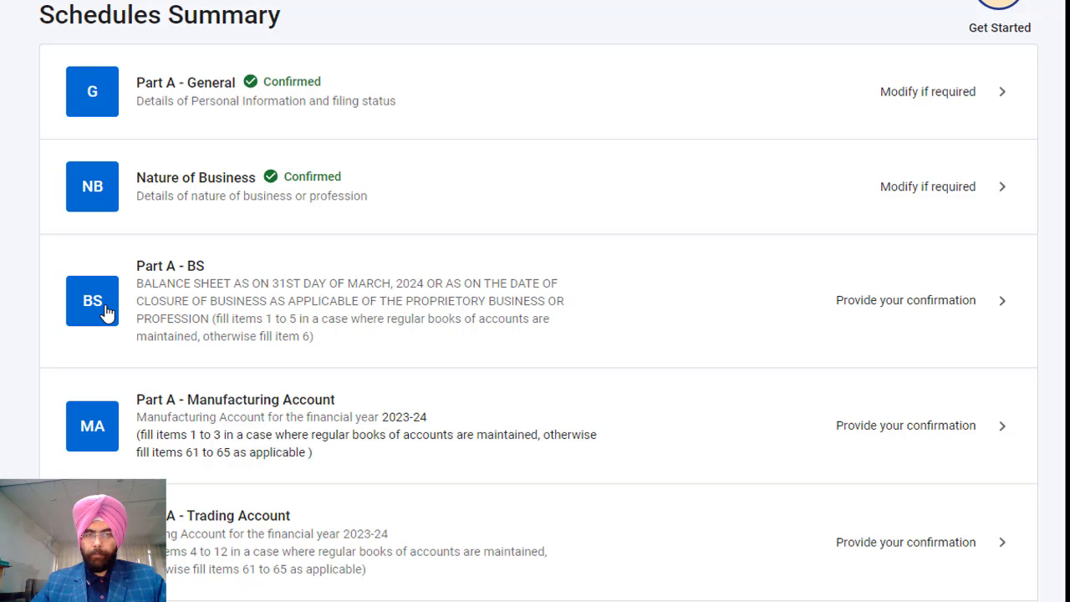
# Open Part A - BS in the return and examine the amounts requested under No Account Cases.
pyautogui.click(916, 305)
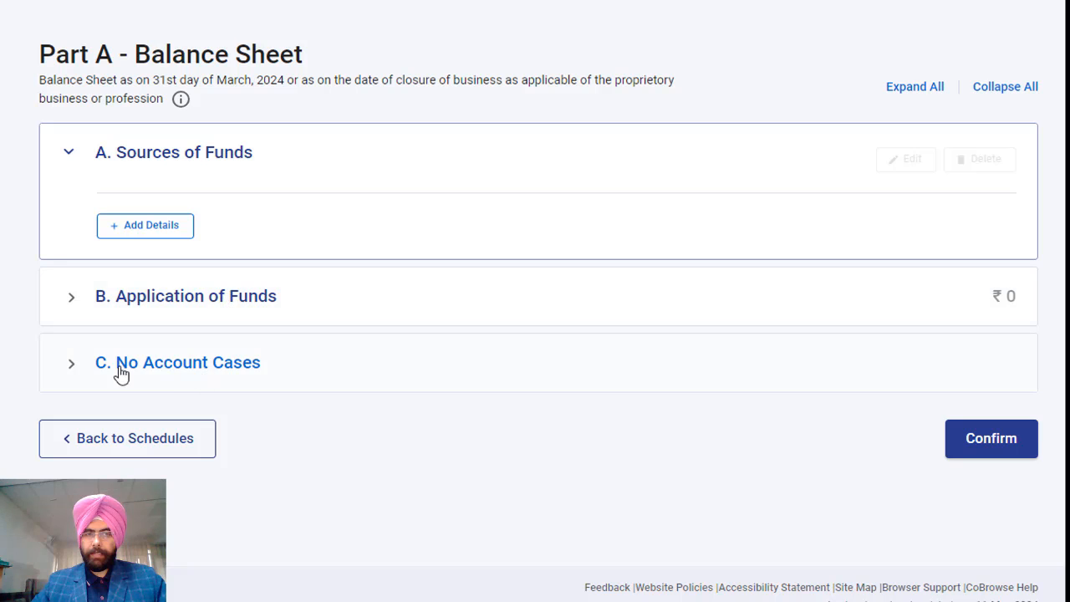
pyautogui.click(71, 363)
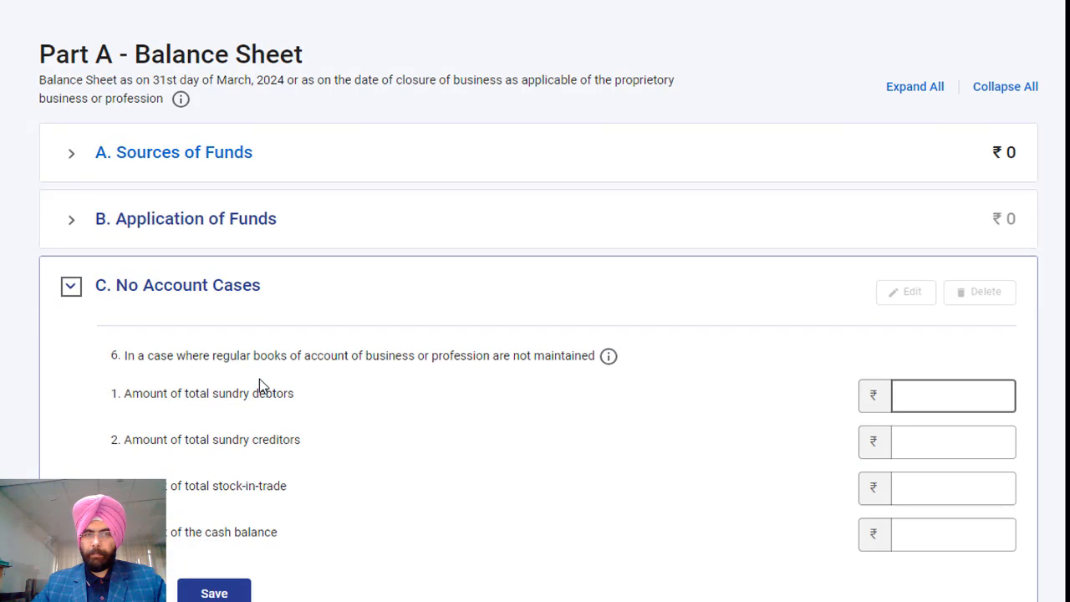
pyautogui.scroll(-2, 538, 315)
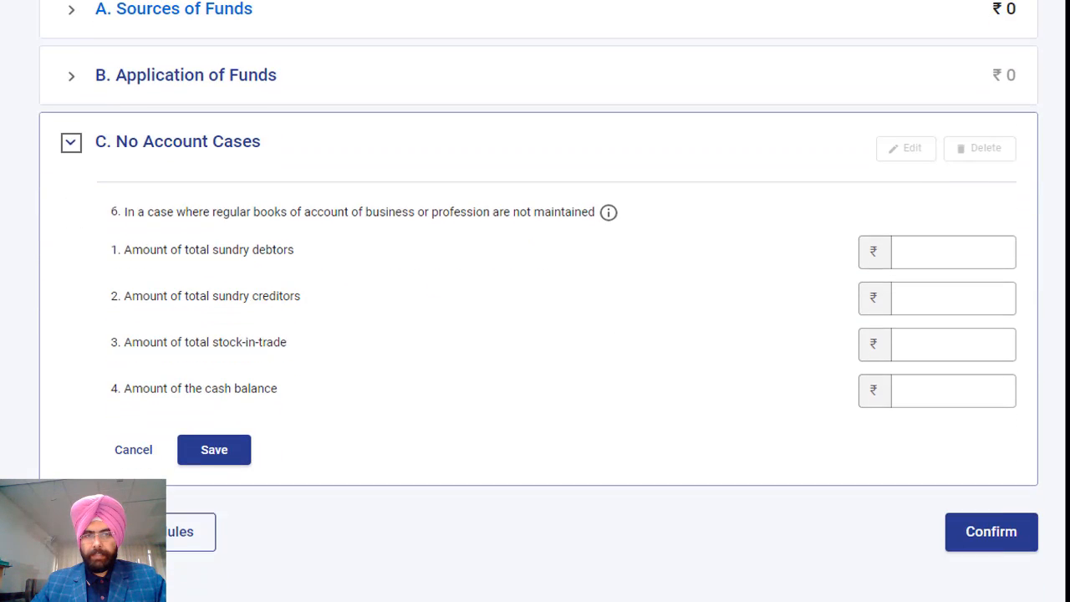
pyautogui.scroll(-1, 538, 301)
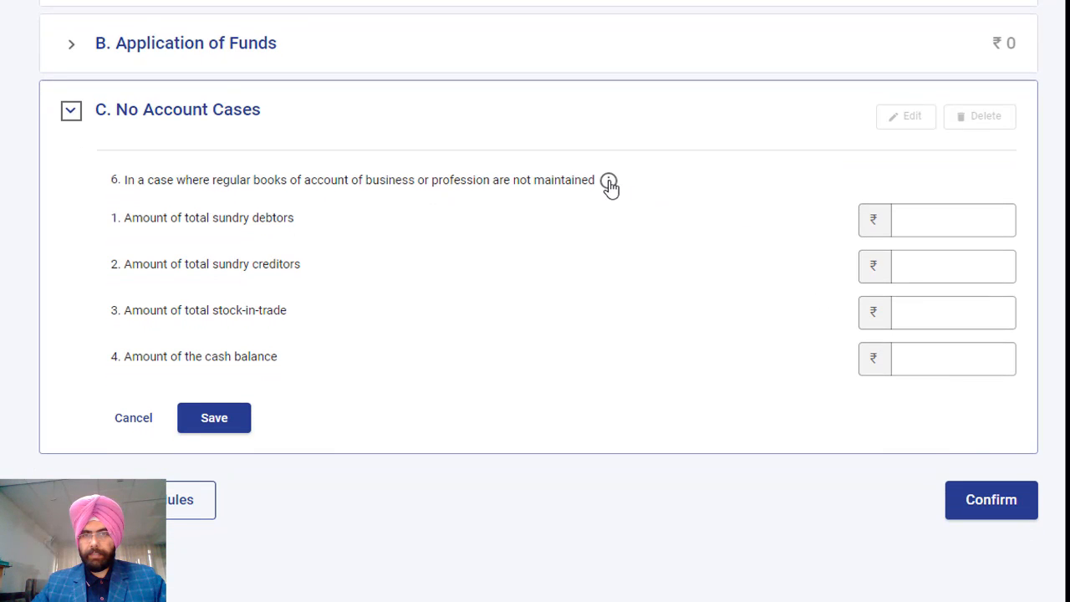
pyautogui.scroll(2, 334, 134)
# Examine the proprietor's fund, loan funds, deferred tax liability and advances fields under Sources of Funds, and leave without adding anything.
pyautogui.click(182, 92)
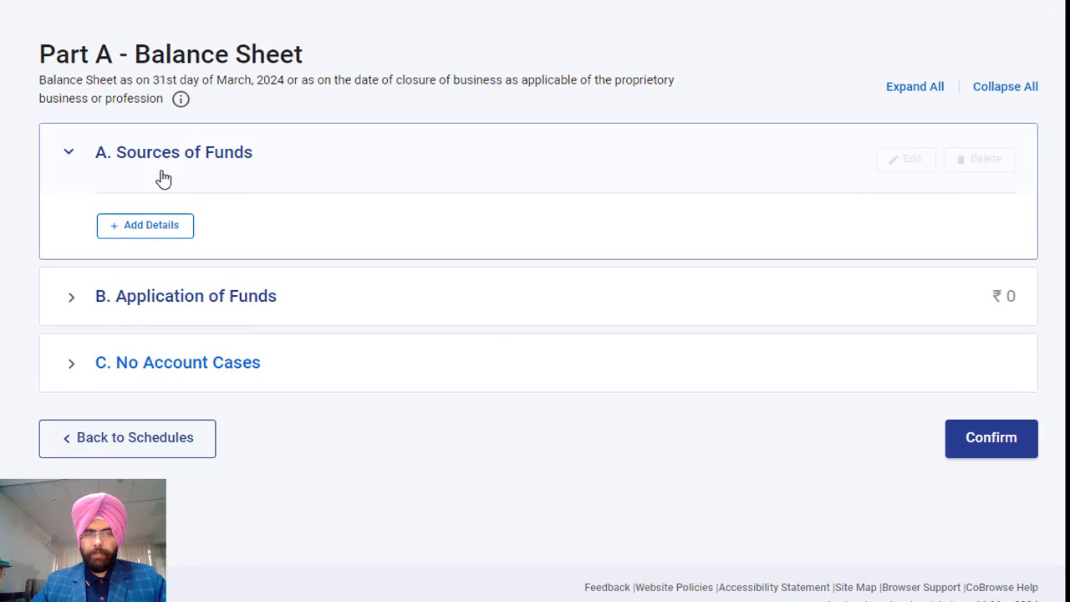
pyautogui.click(153, 225)
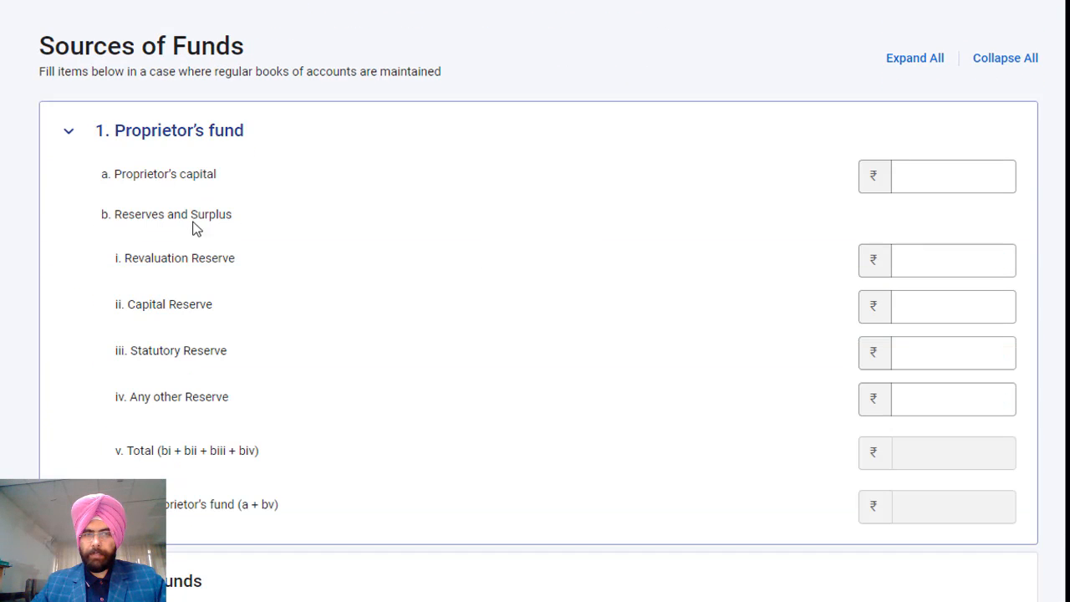
pyautogui.scroll(-2, 535, 301)
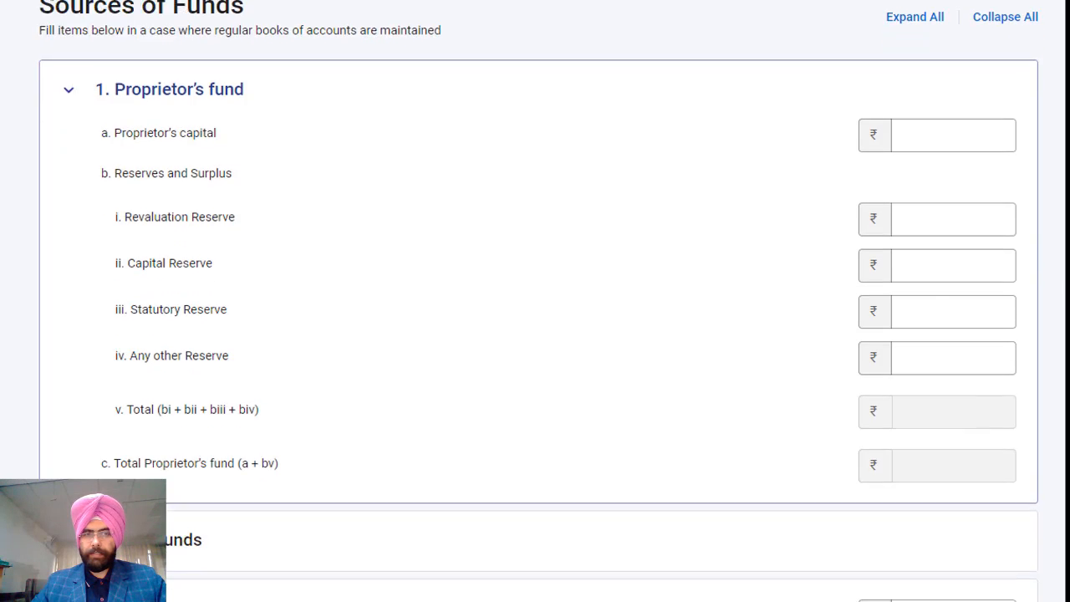
pyautogui.scroll(-3, 203, 311)
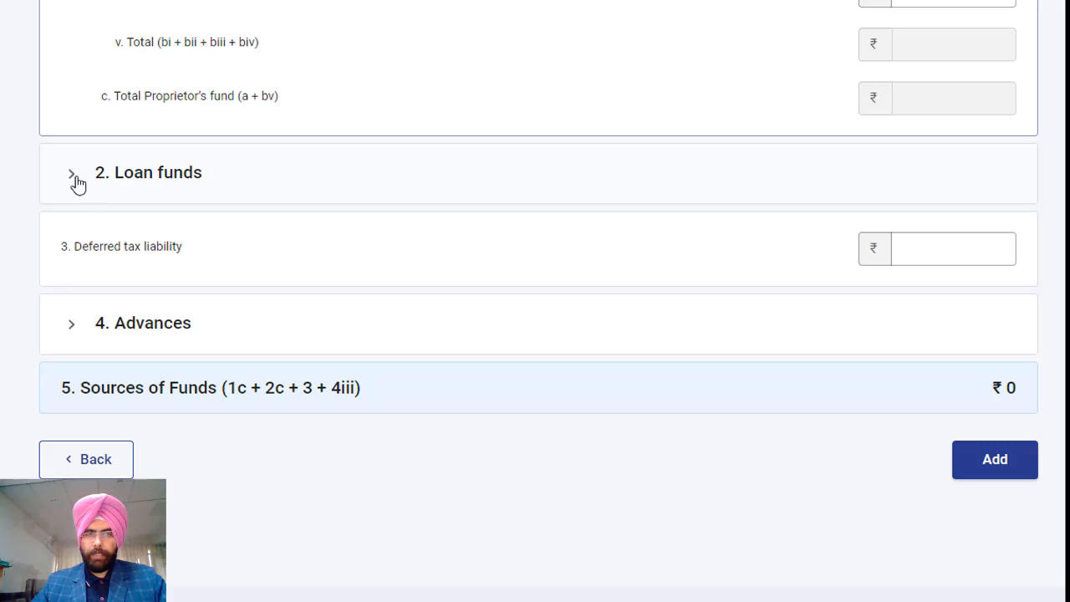
pyautogui.click(72, 177)
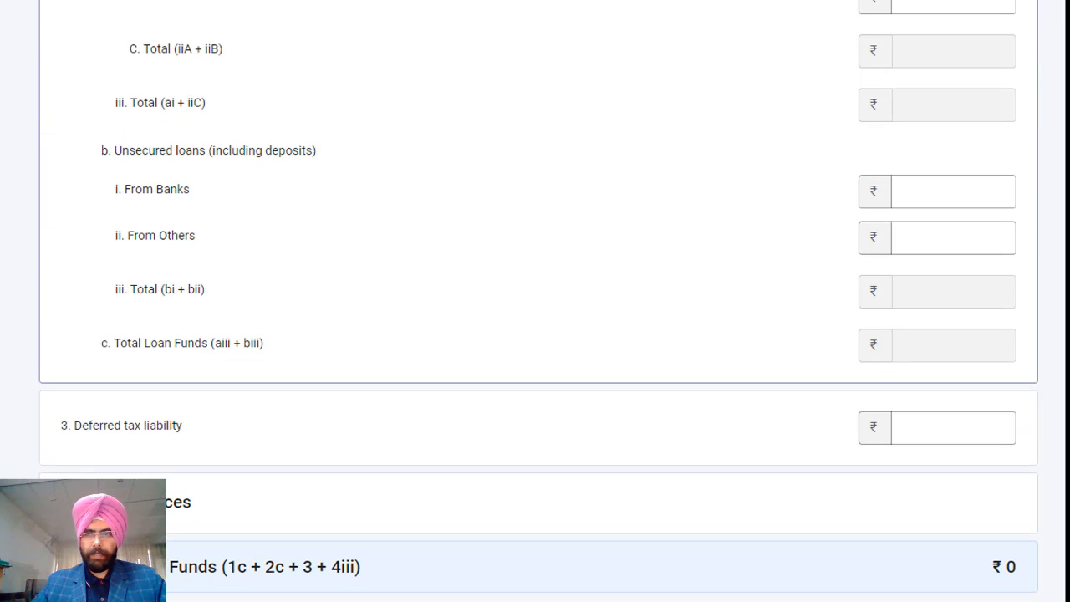
pyautogui.scroll(3, 175, 214)
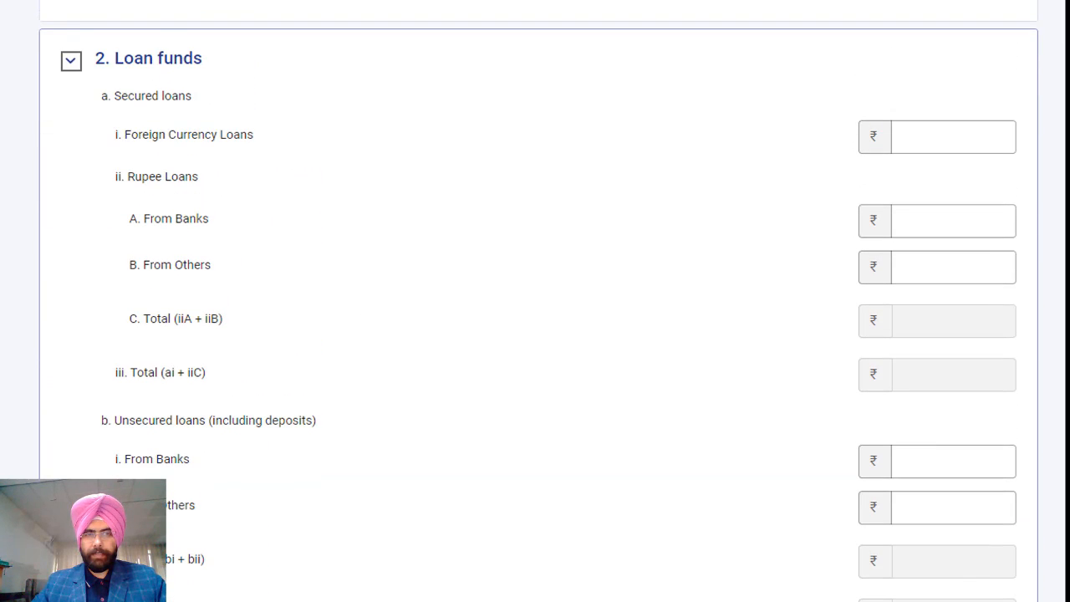
pyautogui.click(175, 214)
pyautogui.click(229, 136)
pyautogui.click(206, 268)
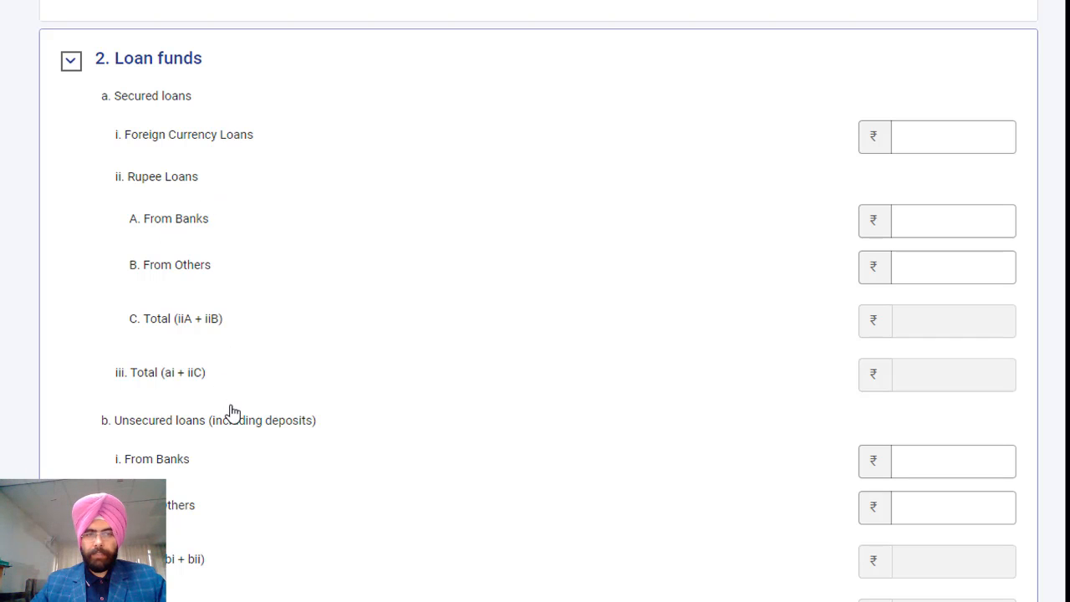
pyautogui.scroll(-5, 535, 301)
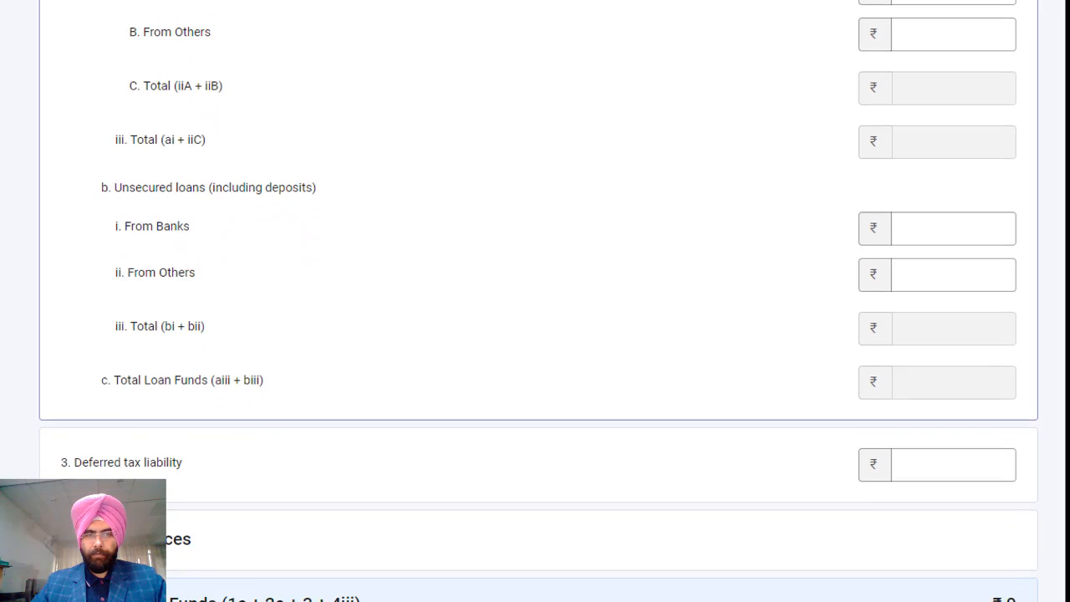
pyautogui.scroll(-1, 27, 473)
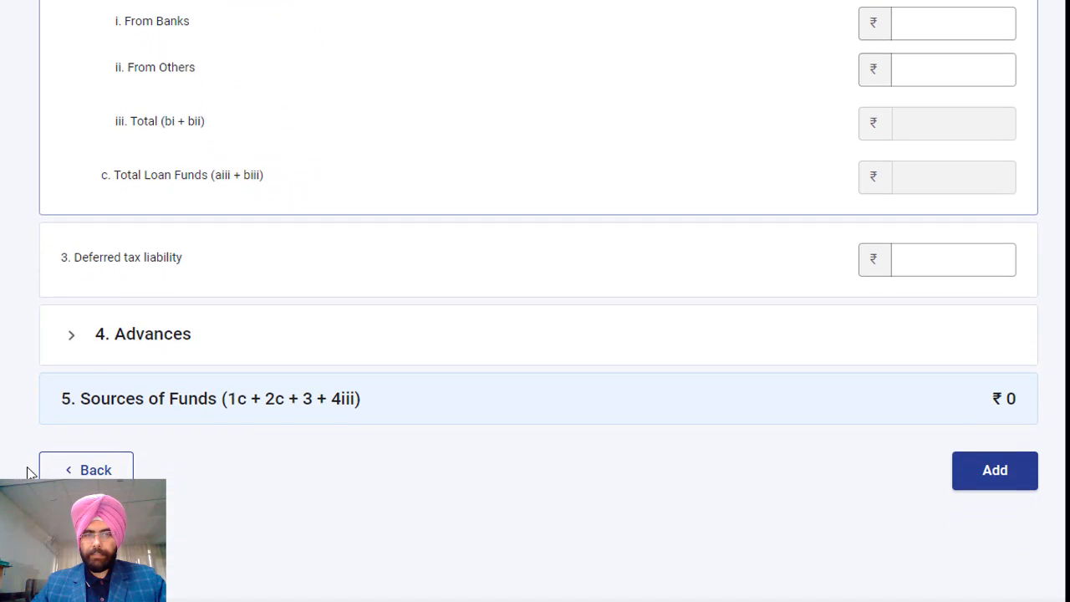
pyautogui.click(85, 352)
pyautogui.scroll(-3, 81, 349)
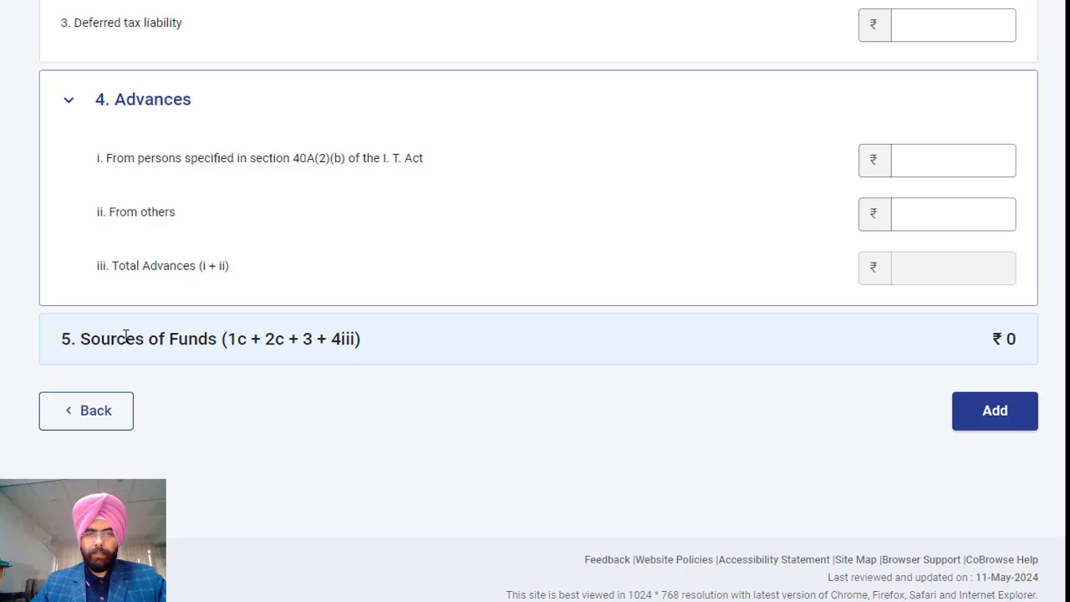
pyautogui.click(109, 418)
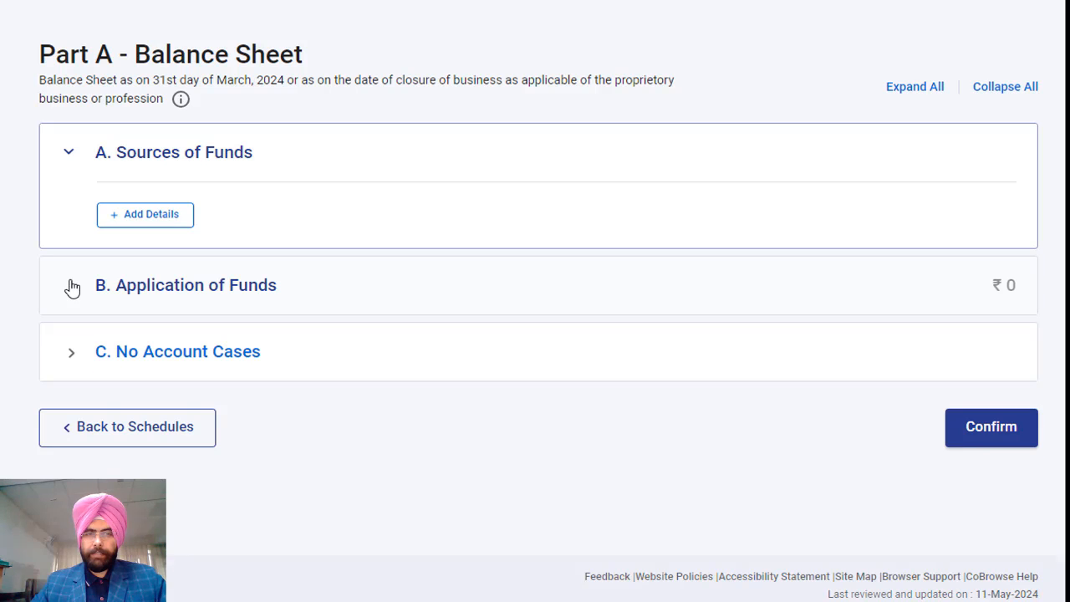
# Examine the fixed assets, investments and miscellaneous fields in the Application of Funds details.
pyautogui.click(73, 287)
pyautogui.click(128, 300)
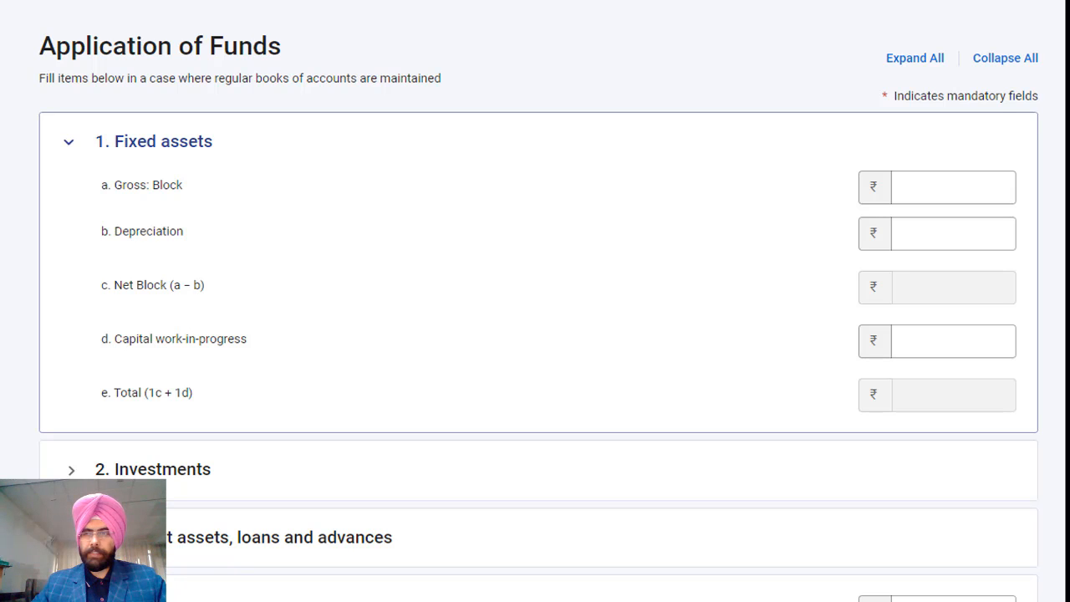
pyautogui.scroll(-3, 538, 298)
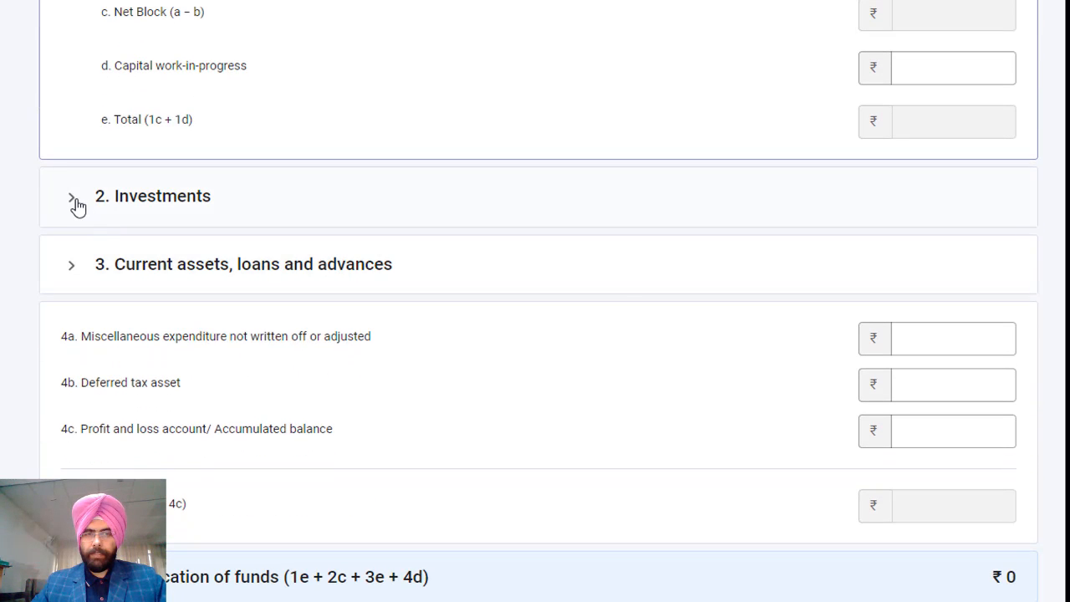
pyautogui.click(76, 206)
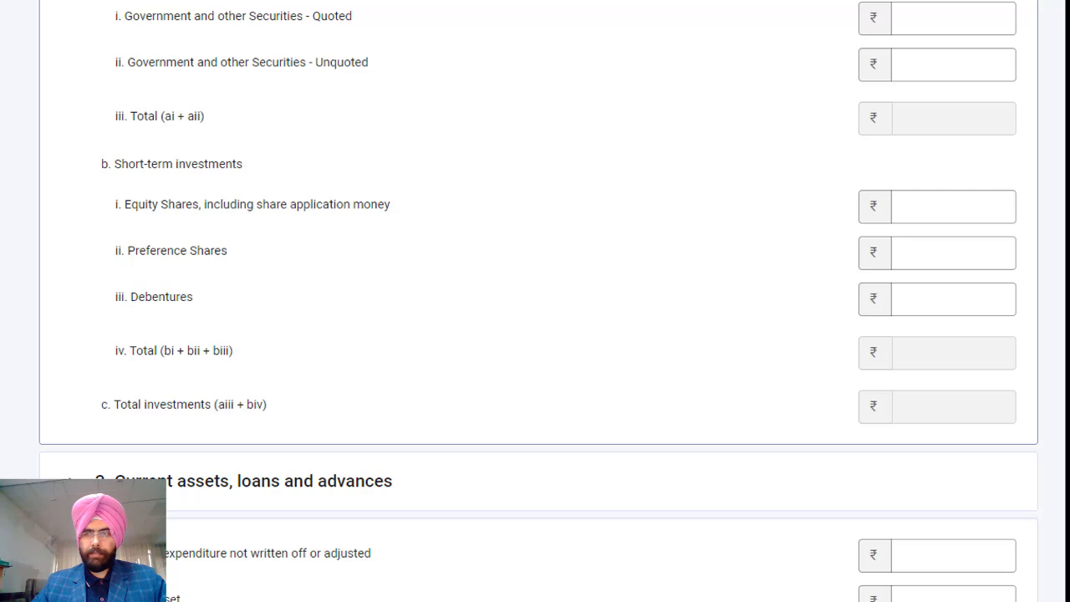
pyautogui.scroll(1, 384, 342)
pyautogui.scroll(-2, 182, 138)
pyautogui.scroll(-5, 277, 283)
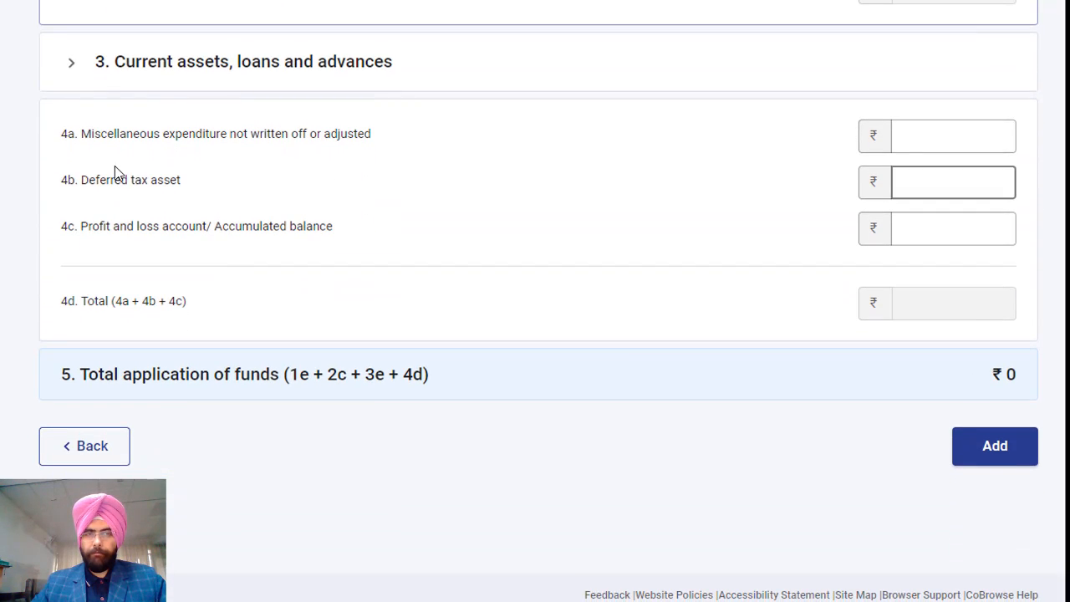
# Add the Application of Funds details without entering amounts, and confirm Part A - Balance Sheet.
pyautogui.click(973, 449)
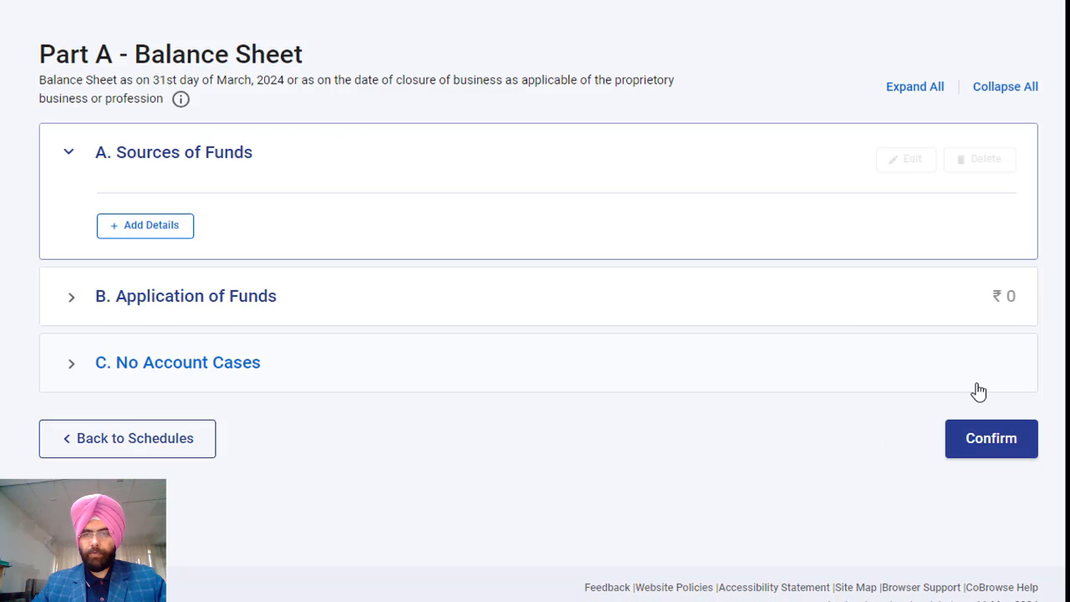
pyautogui.click(991, 449)
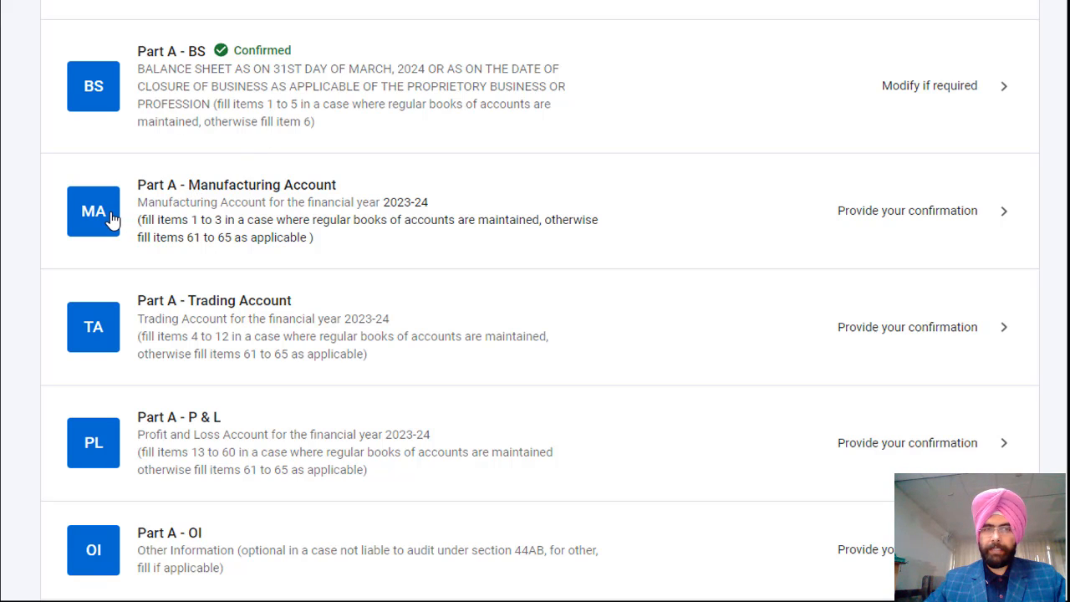
# Open Part A - Trading Account and examine the sales, professional receipts and duties and taxes fields under Revenue from operations.
pyautogui.scroll(-2, 200, 152)
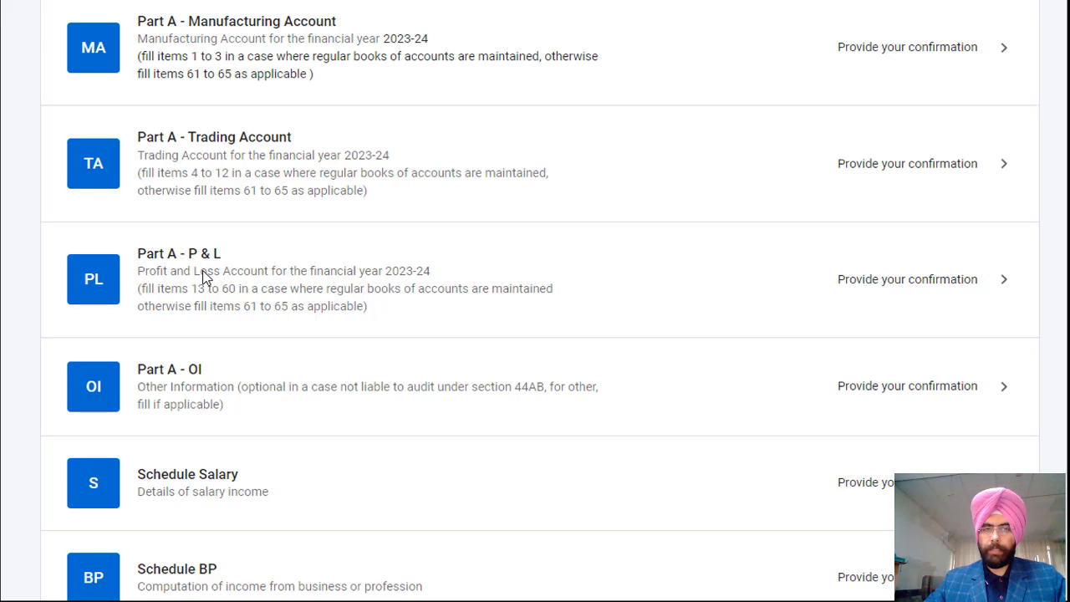
pyautogui.click(99, 172)
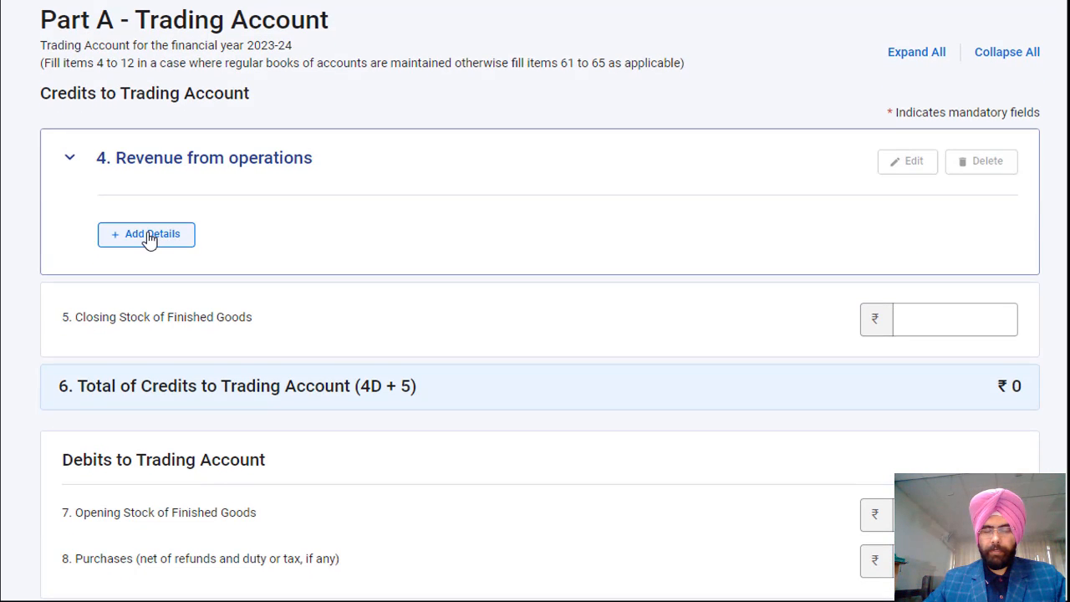
pyautogui.click(148, 235)
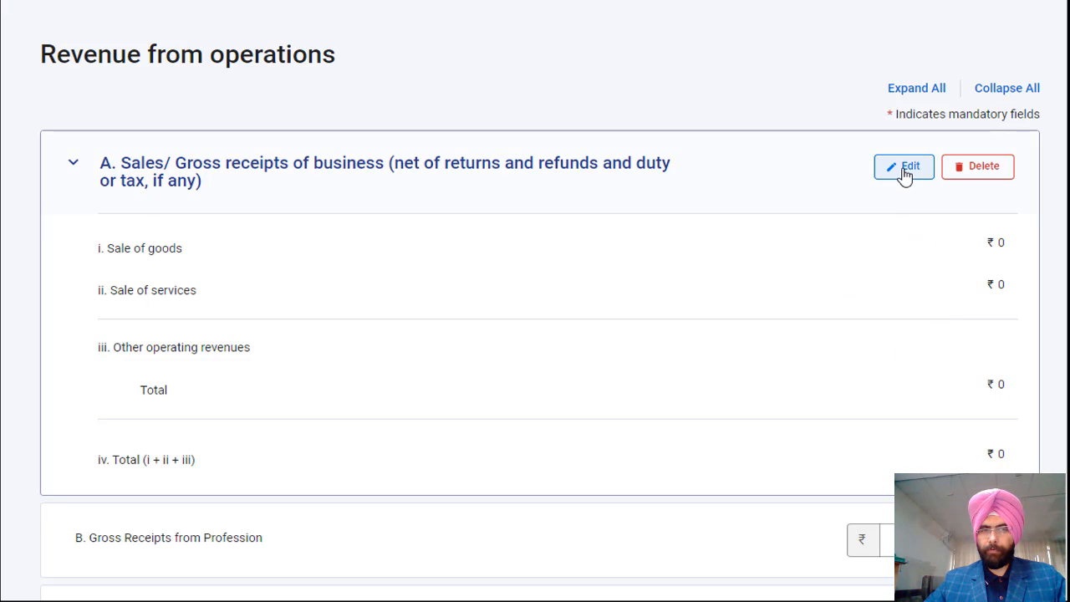
pyautogui.scroll(-3, 535, 301)
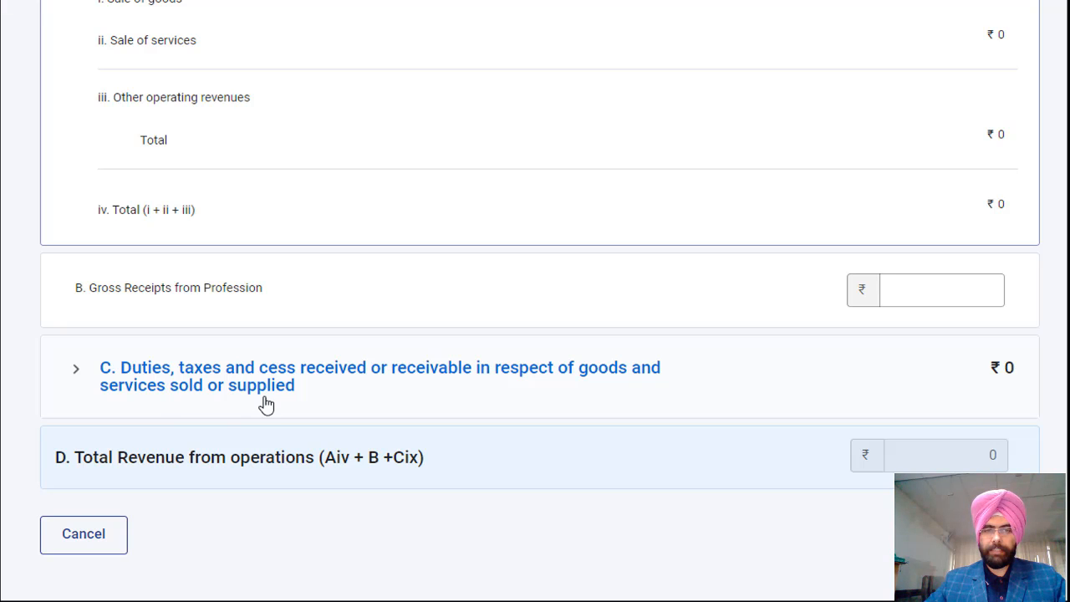
pyautogui.click(76, 375)
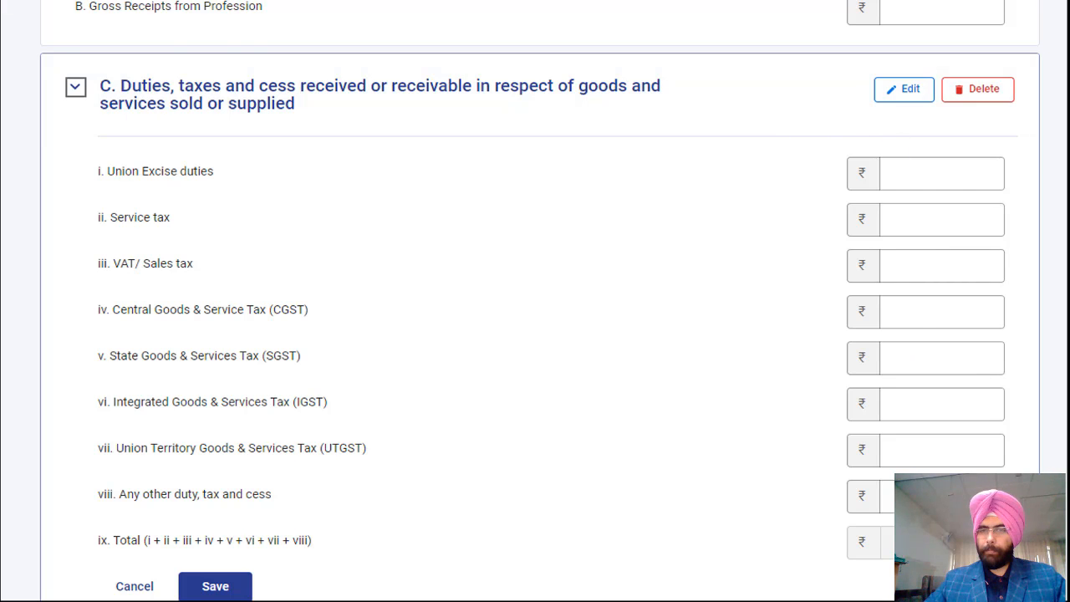
pyautogui.scroll(-3, 535, 301)
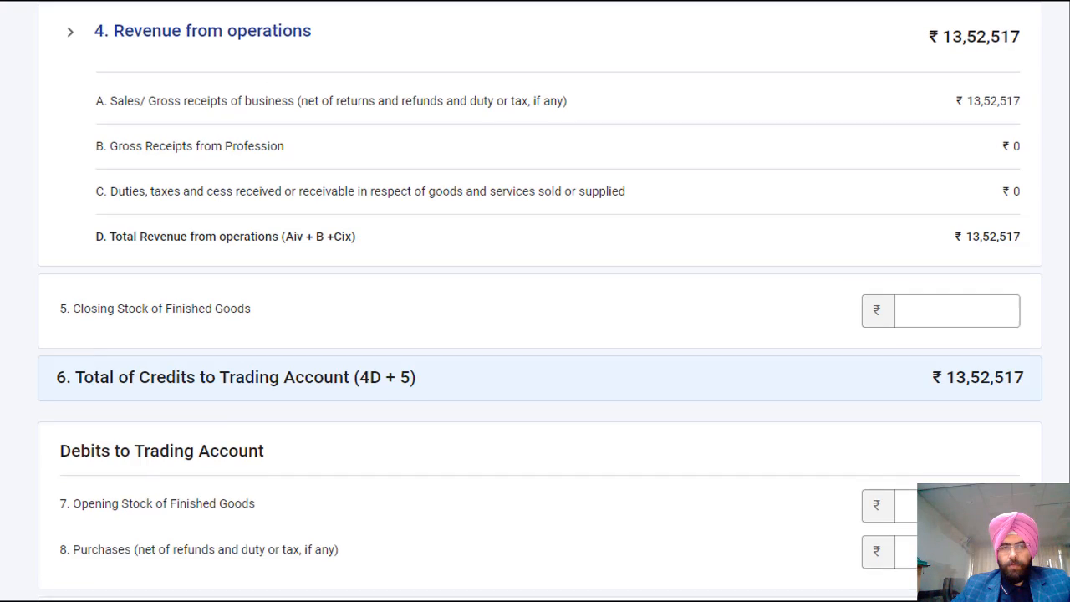
# Review the Debits to Trading Account, expand Direct Expenses without adding details, and confirm Part A - Trading Account.
pyautogui.scroll(-4, 535, 301)
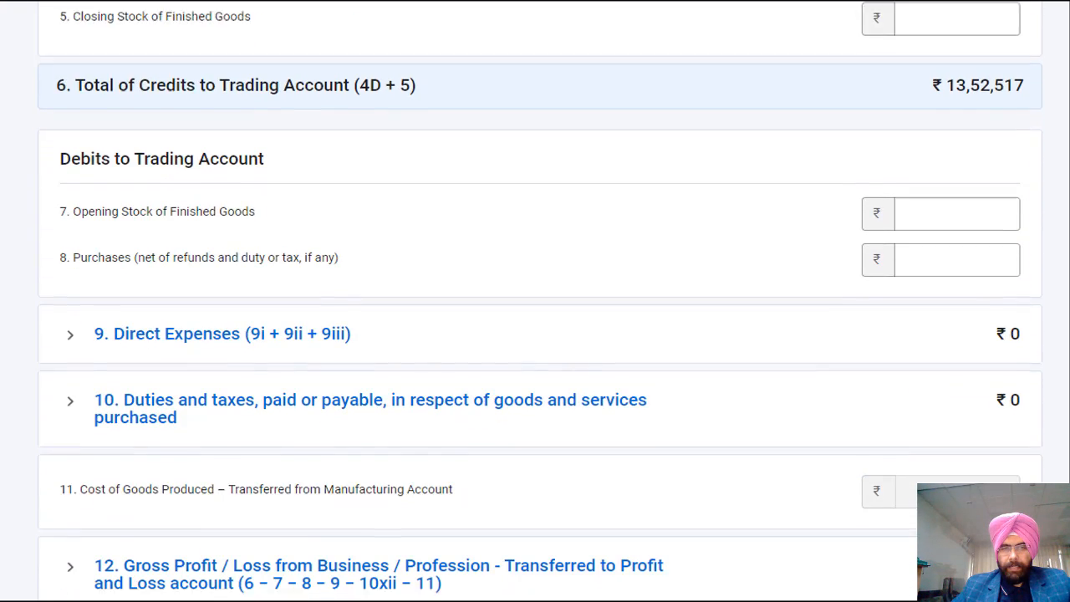
pyautogui.scroll(-1, 613, 326)
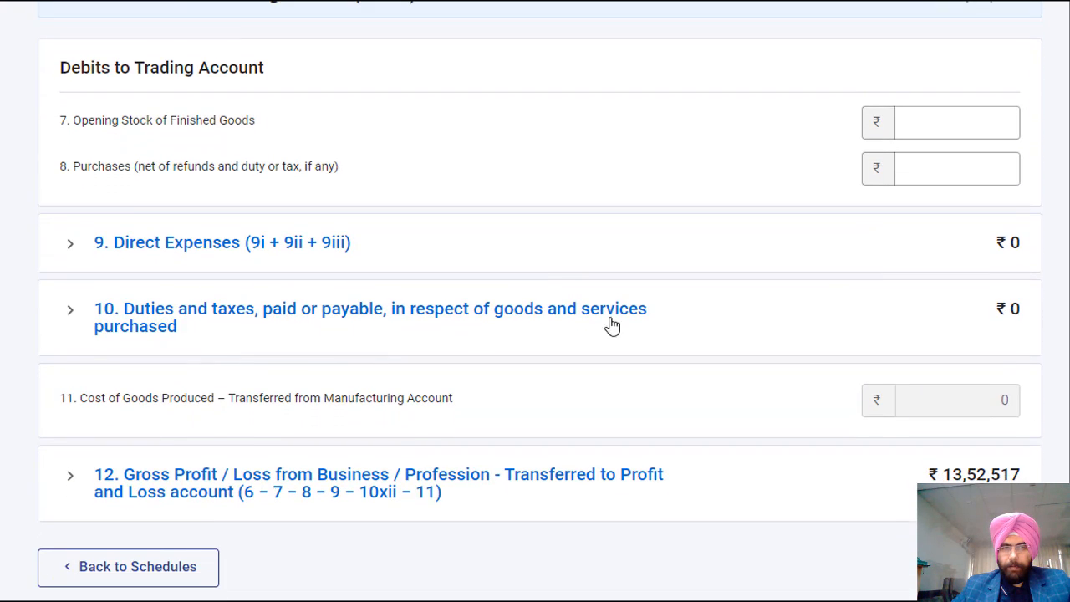
pyautogui.click(67, 249)
pyautogui.scroll(-2, 64, 250)
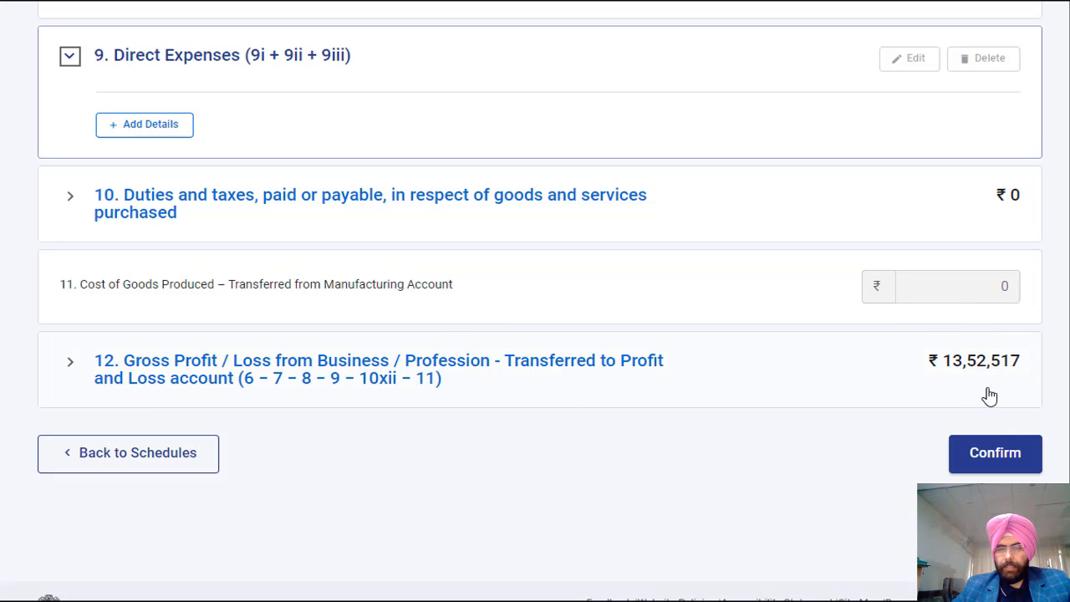
pyautogui.click(1006, 471)
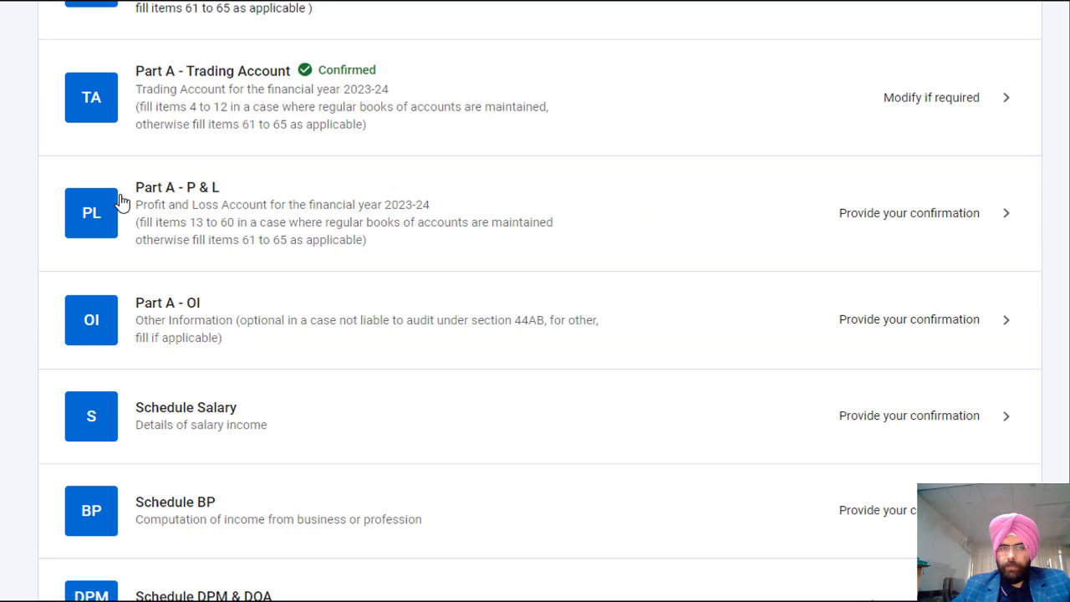
# Open Part A - P & L and start adding details for Debits to Profit and Loss Account.
pyautogui.click(993, 231)
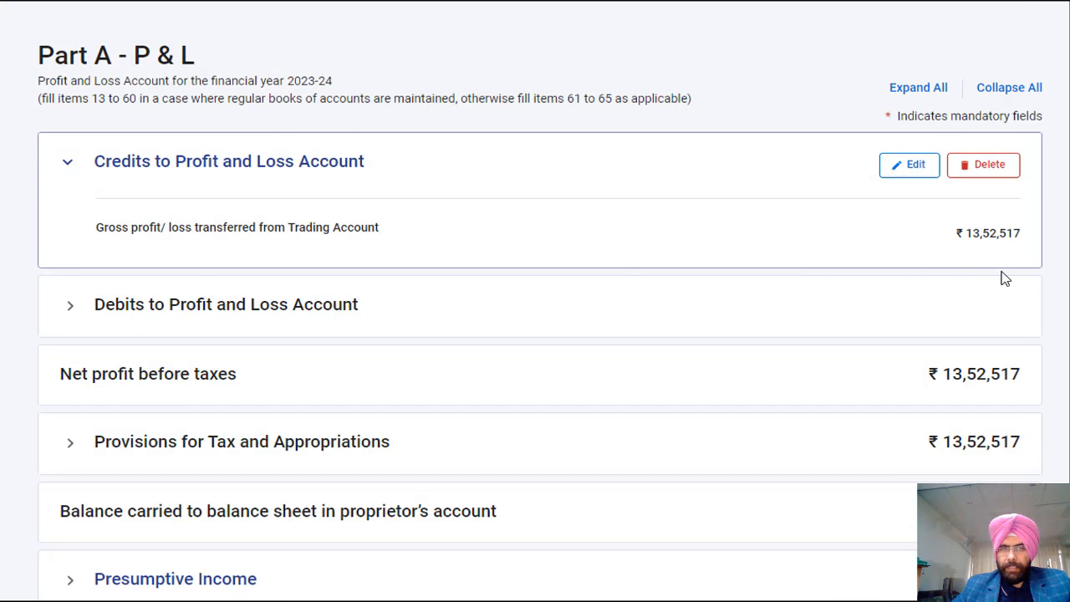
pyautogui.click(71, 307)
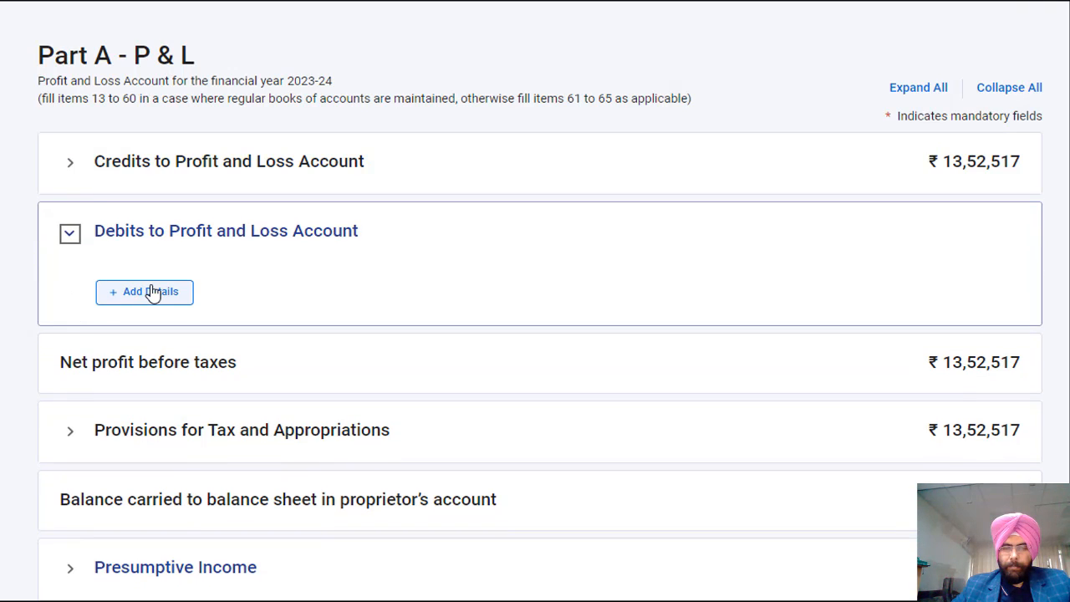
pyautogui.scroll(-1, 147, 238)
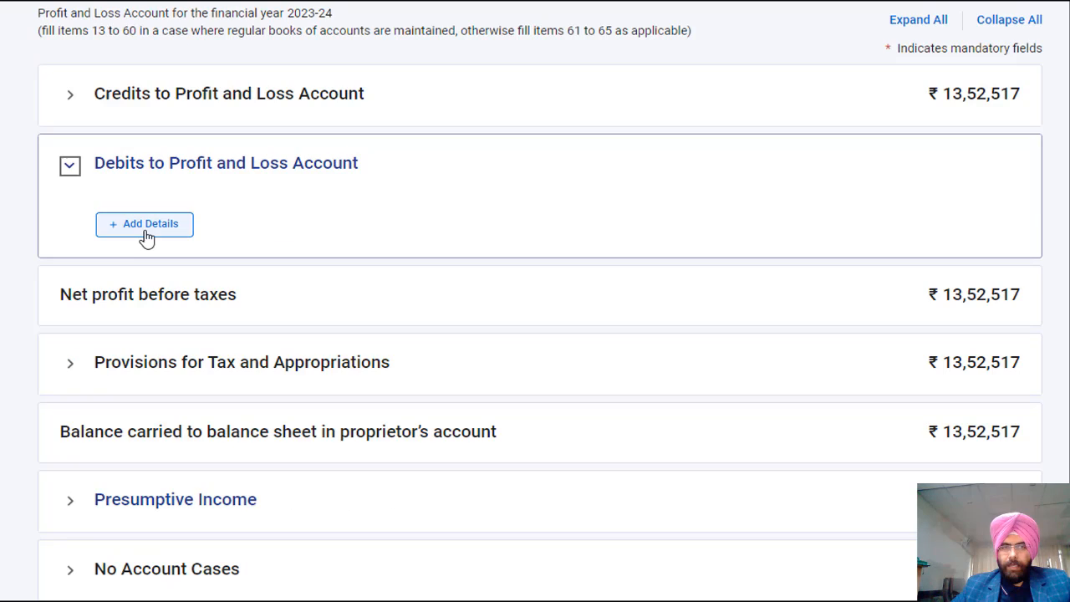
pyautogui.click(146, 234)
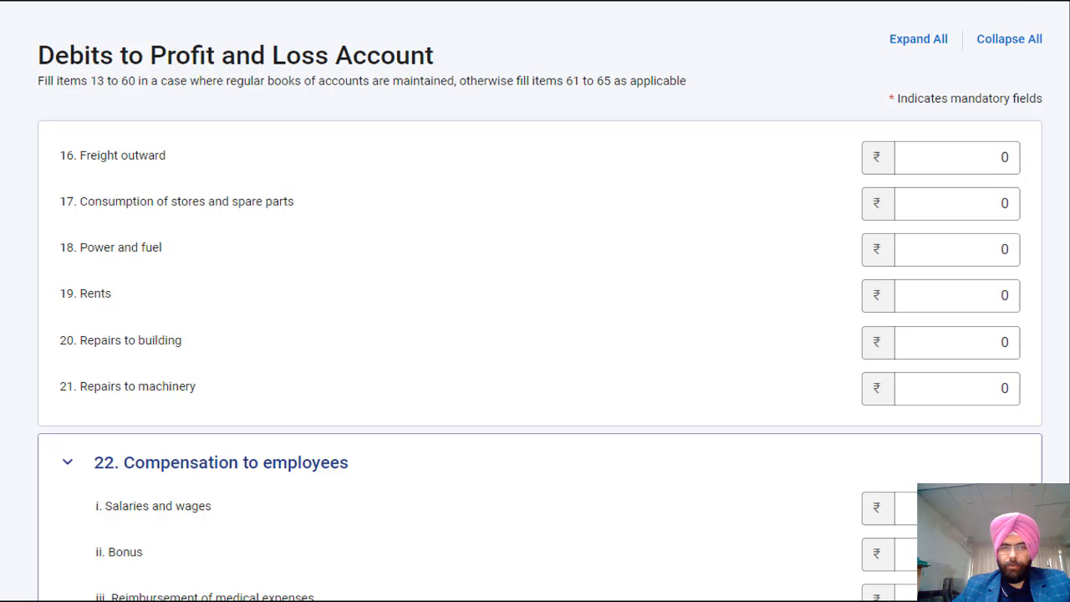
# Examine the employee compensation, staff welfare, advertisement and commission expense fields, and continue to the second page of debits.
pyautogui.scroll(-4, 903, 192)
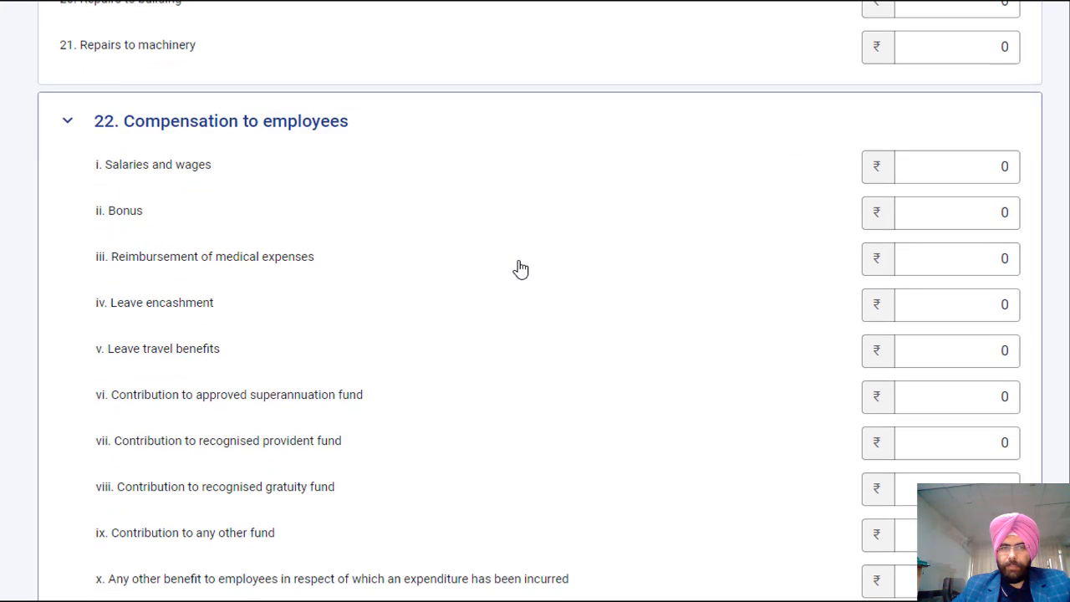
pyautogui.scroll(-7, 535, 301)
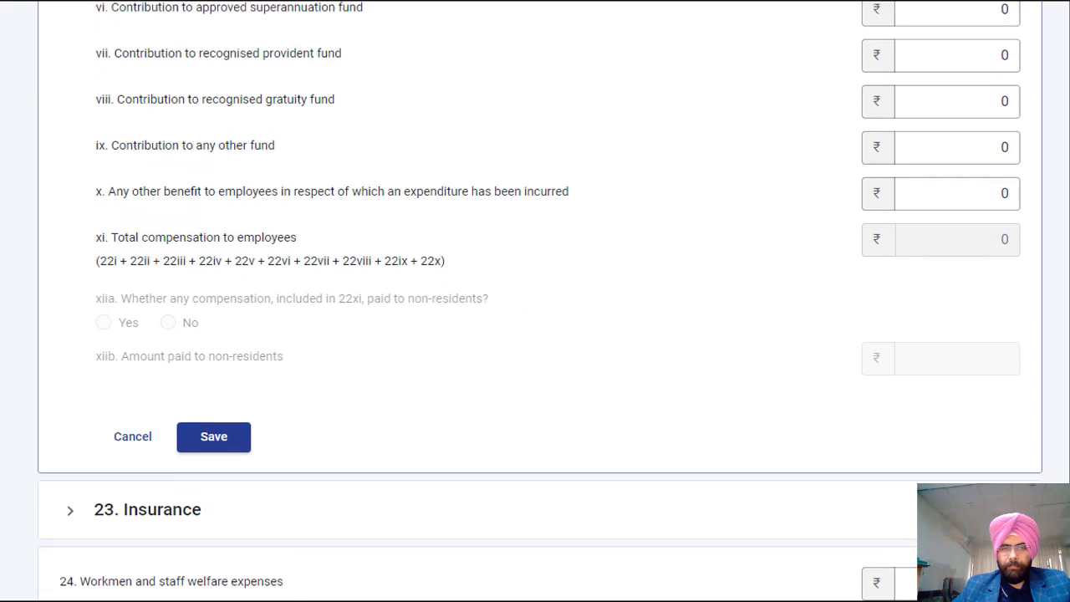
pyautogui.scroll(-2, 535, 301)
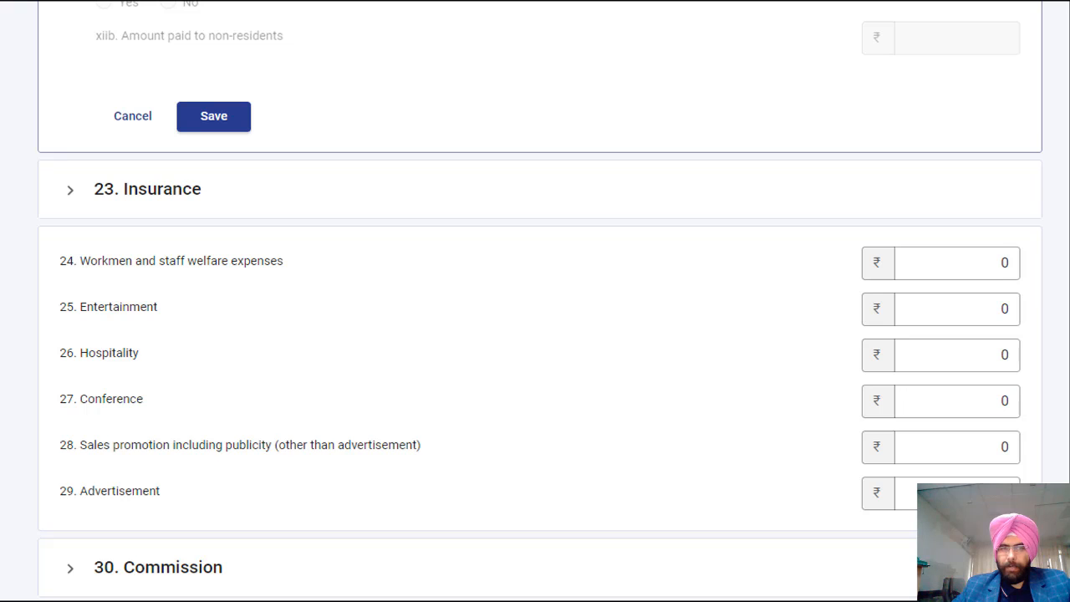
pyautogui.scroll(-3, 361, 443)
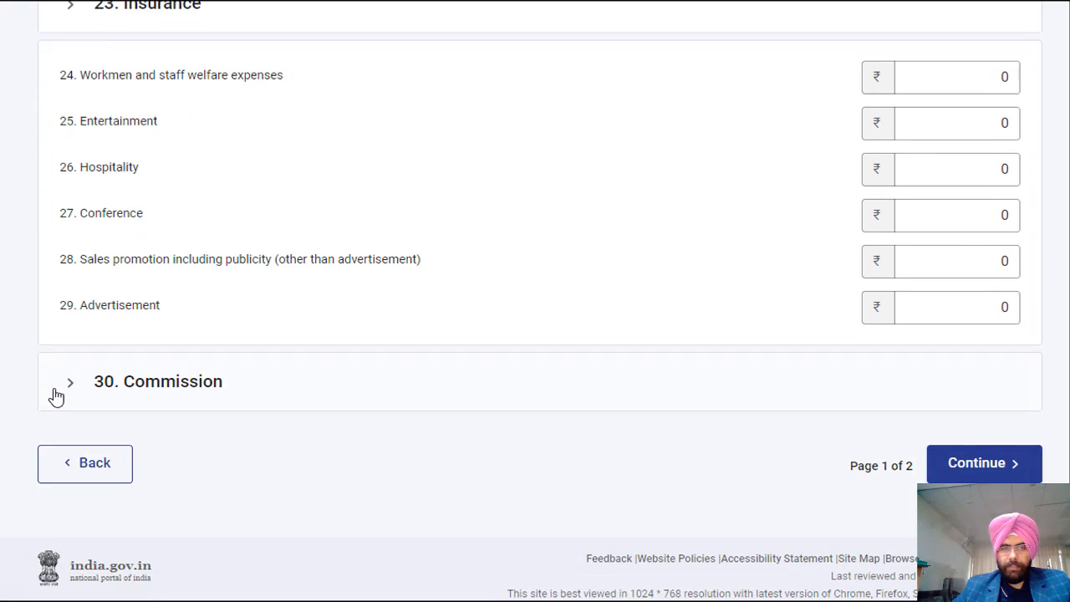
pyautogui.click(65, 393)
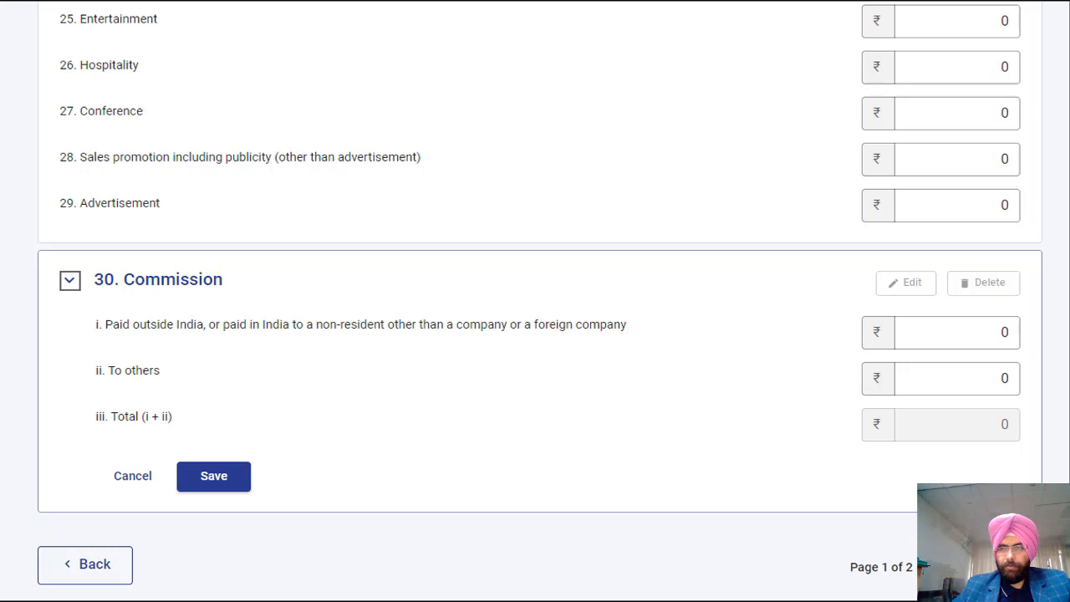
pyautogui.scroll(-1, 540, 293)
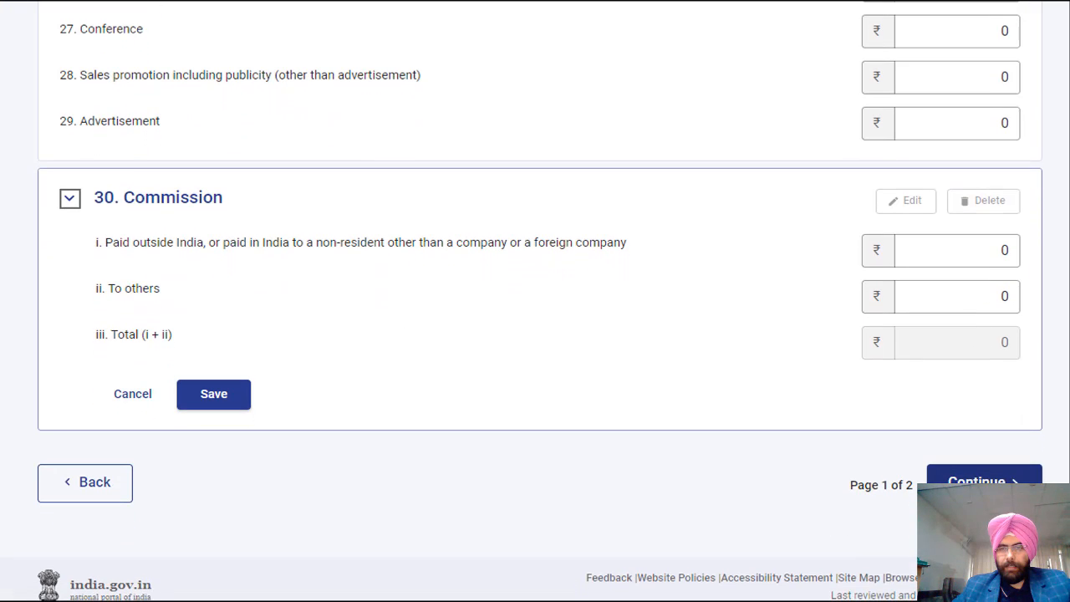
pyautogui.click(974, 475)
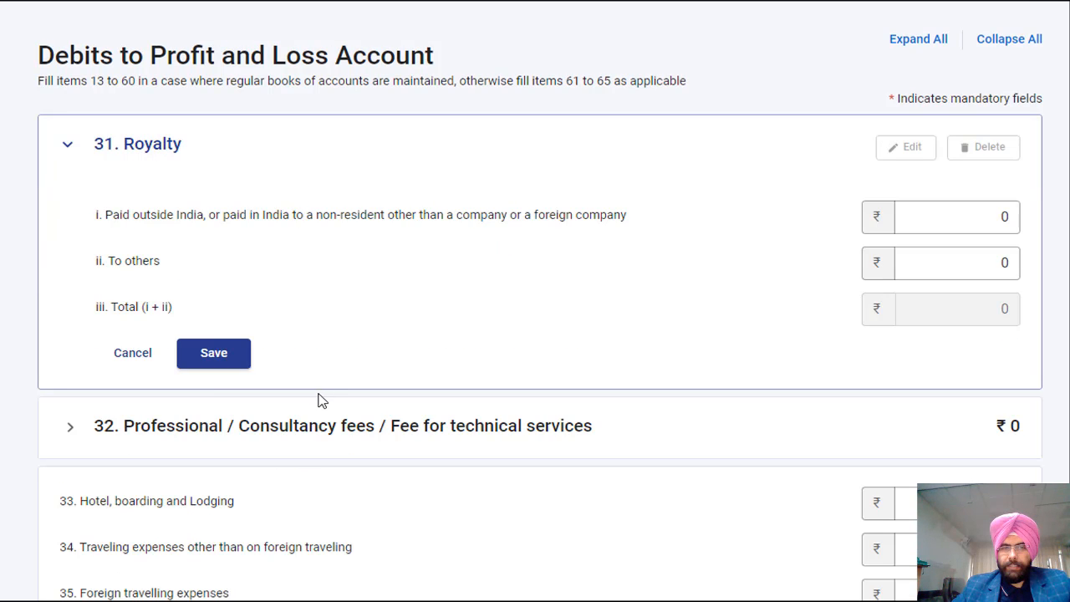
# Review the travelling, donation, audit fee, provisions and depreciation fields, and add the Debits to Profit and Loss Account details.
pyautogui.scroll(-3, 310, 172)
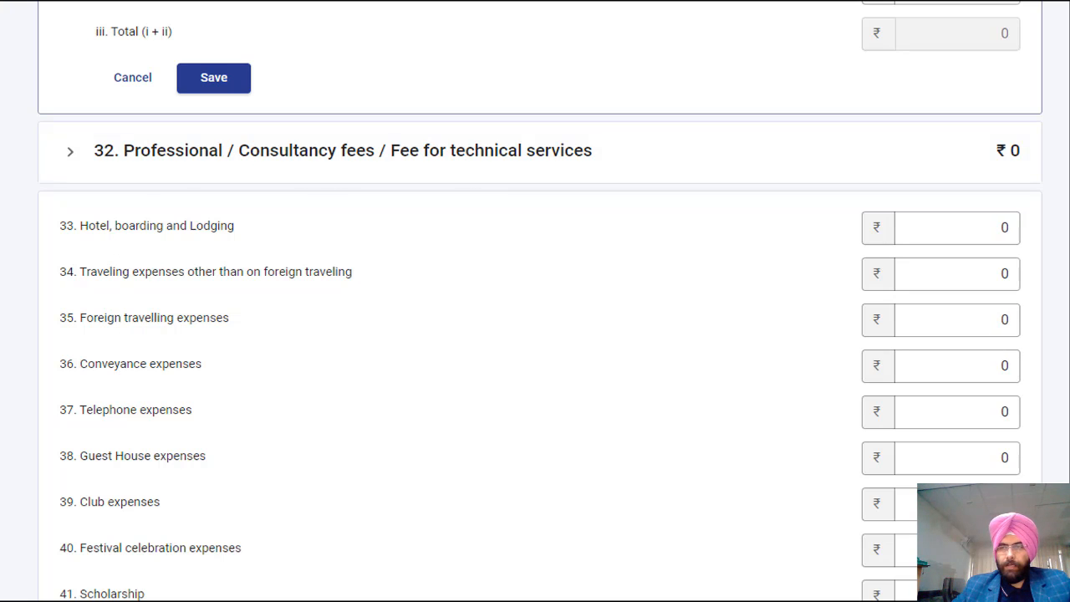
pyautogui.scroll(-2, 351, 210)
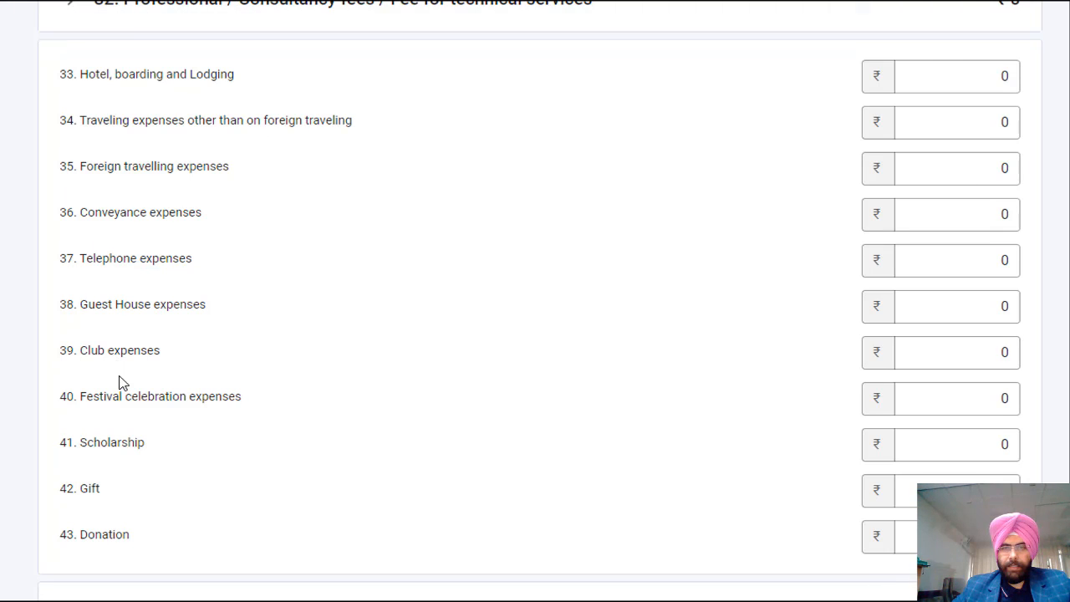
pyautogui.scroll(-6, 535, 301)
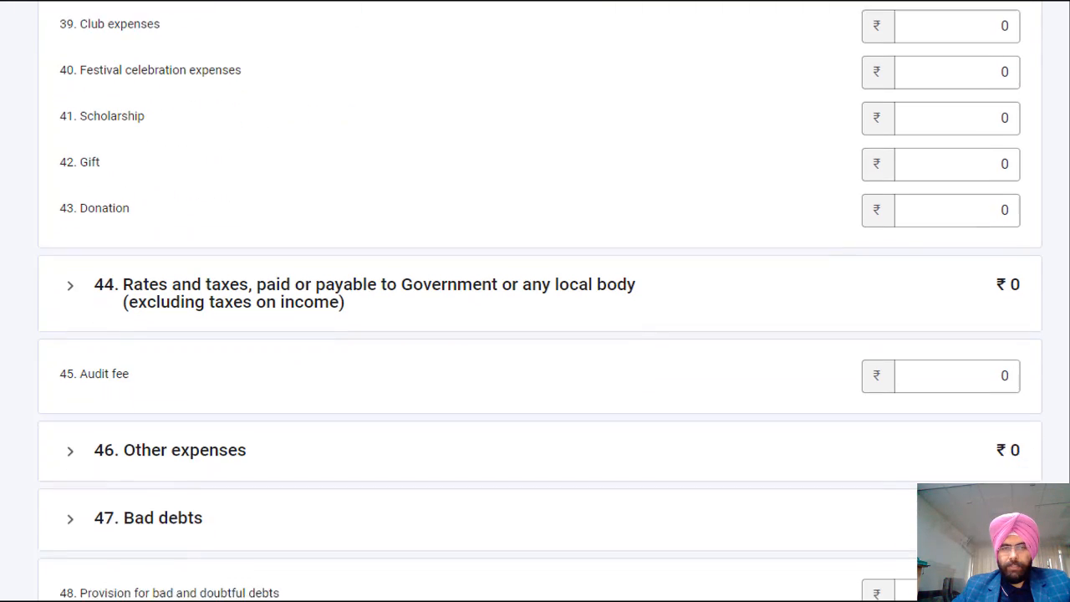
pyautogui.scroll(-5, 535, 301)
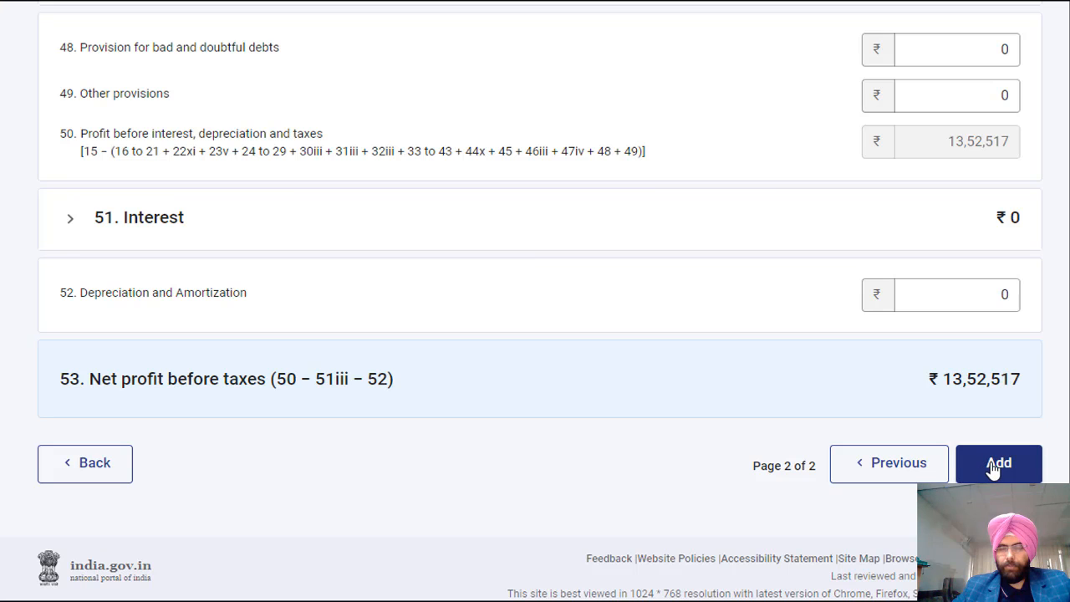
pyautogui.click(995, 465)
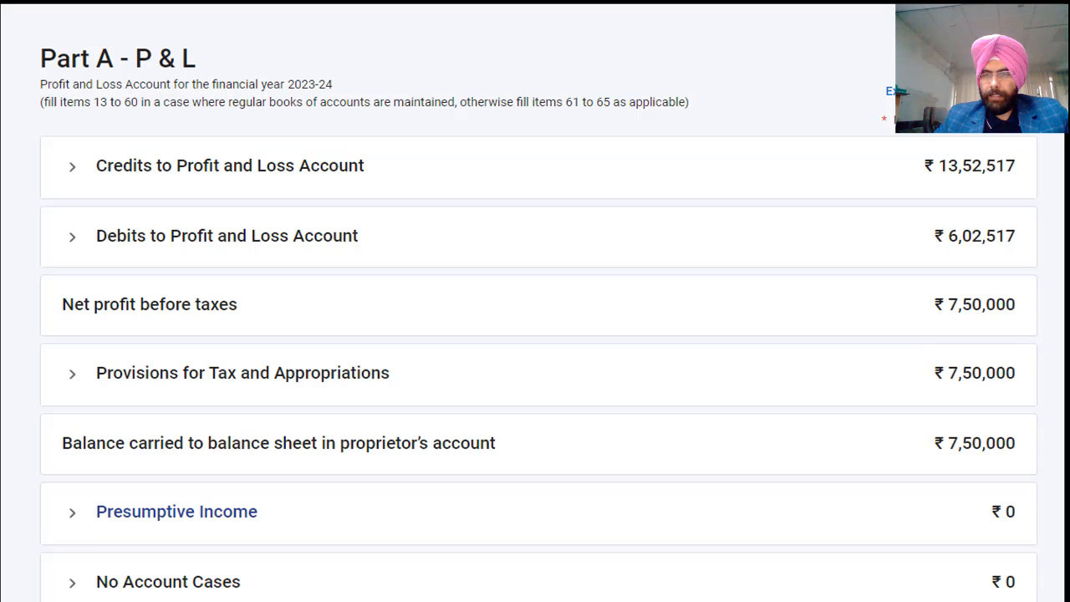
# Expand the Presumptive Income section of Part A - P & L to view its option for adding details.
pyautogui.scroll(-3, 229, 407)
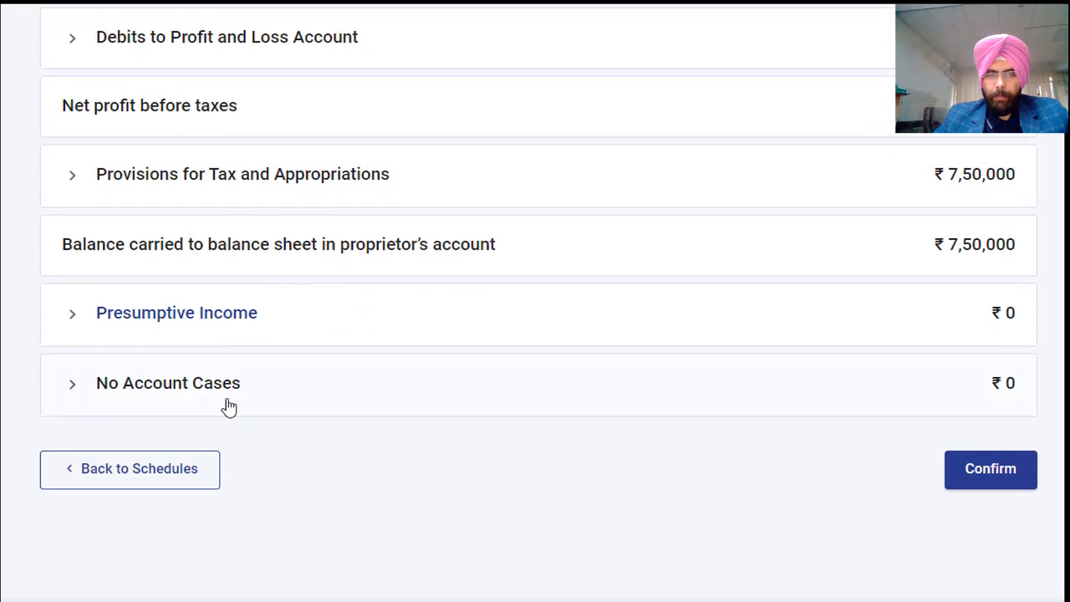
pyautogui.click(83, 322)
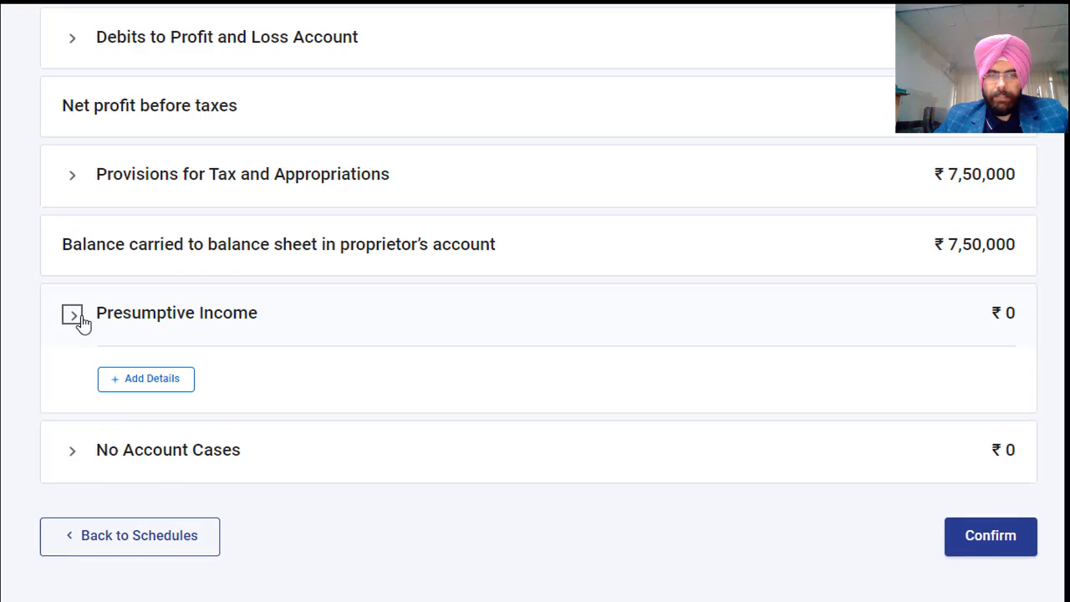
pyautogui.click(82, 321)
pyautogui.click(83, 323)
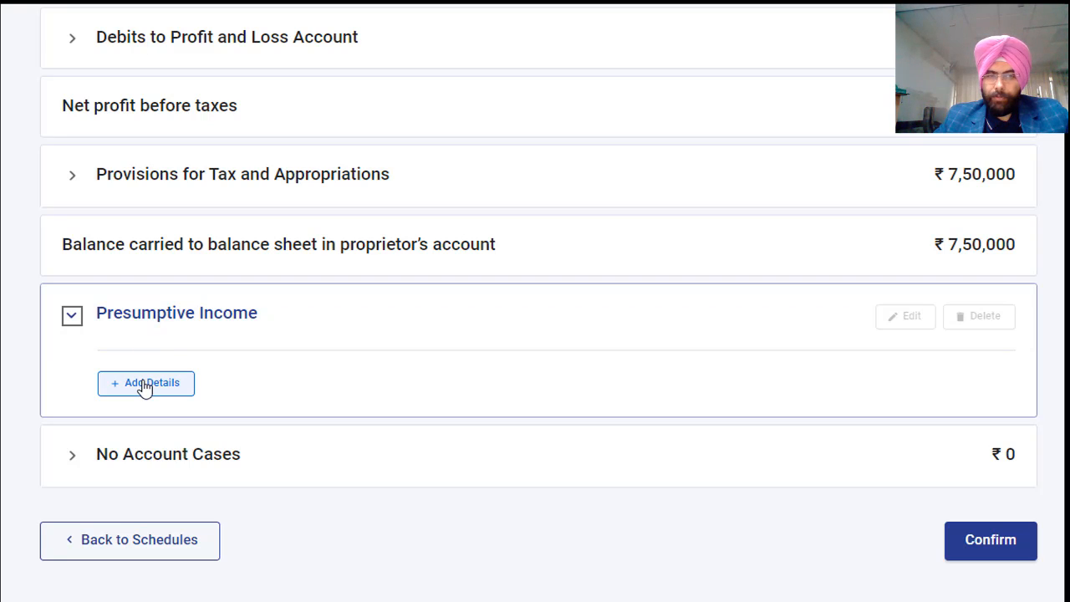
# Open the No Account Cases details and examine the gross receipts, gross profit and expenses fields for an assessee carrying on business.
pyautogui.click(77, 454)
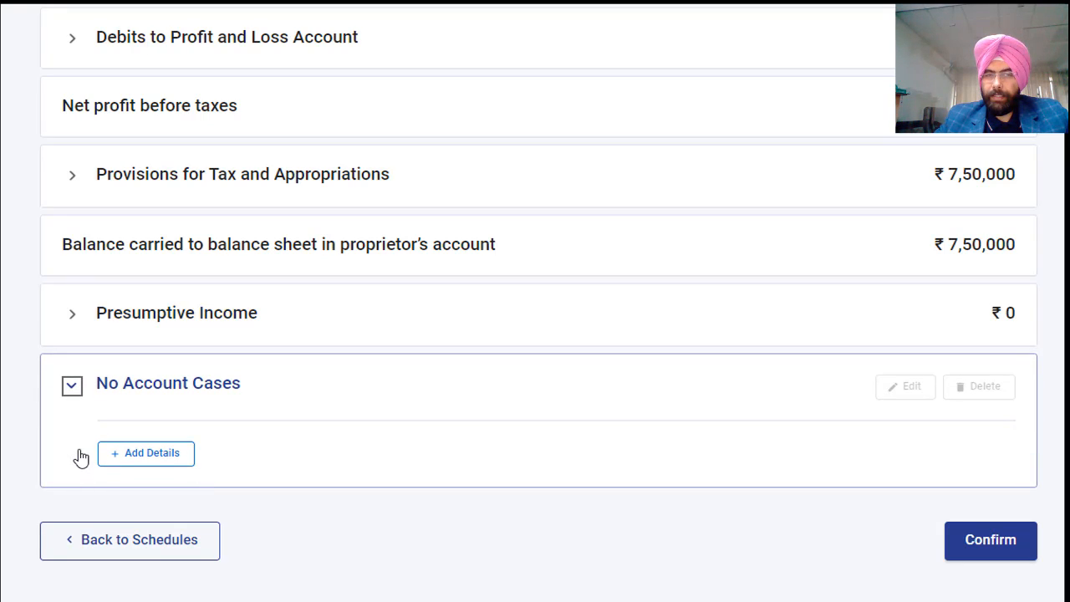
pyautogui.click(147, 454)
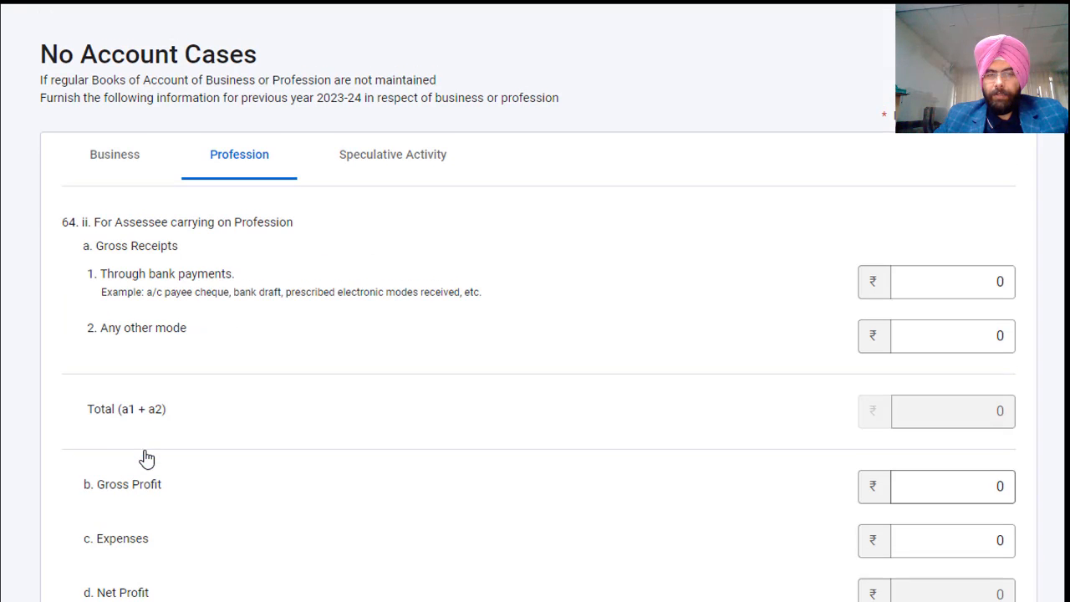
pyautogui.click(112, 174)
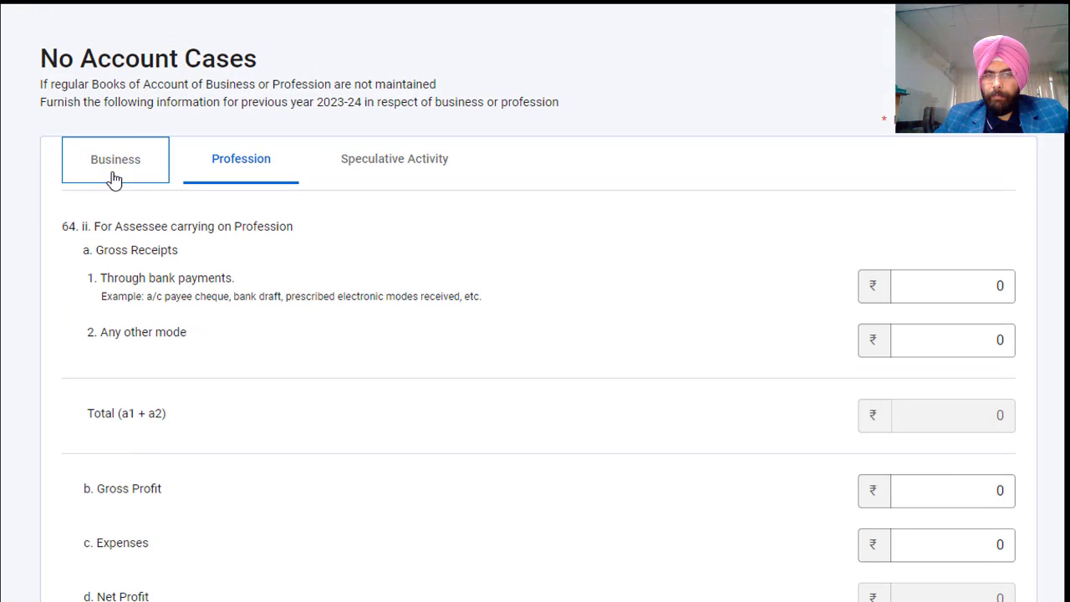
pyautogui.click(224, 164)
pyautogui.click(389, 167)
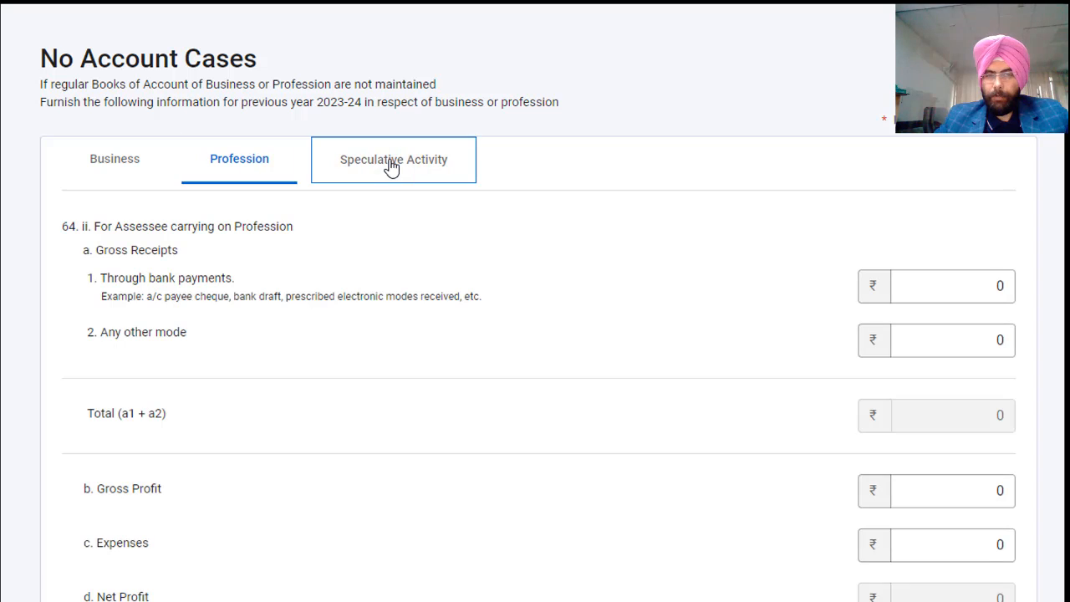
pyautogui.click(117, 165)
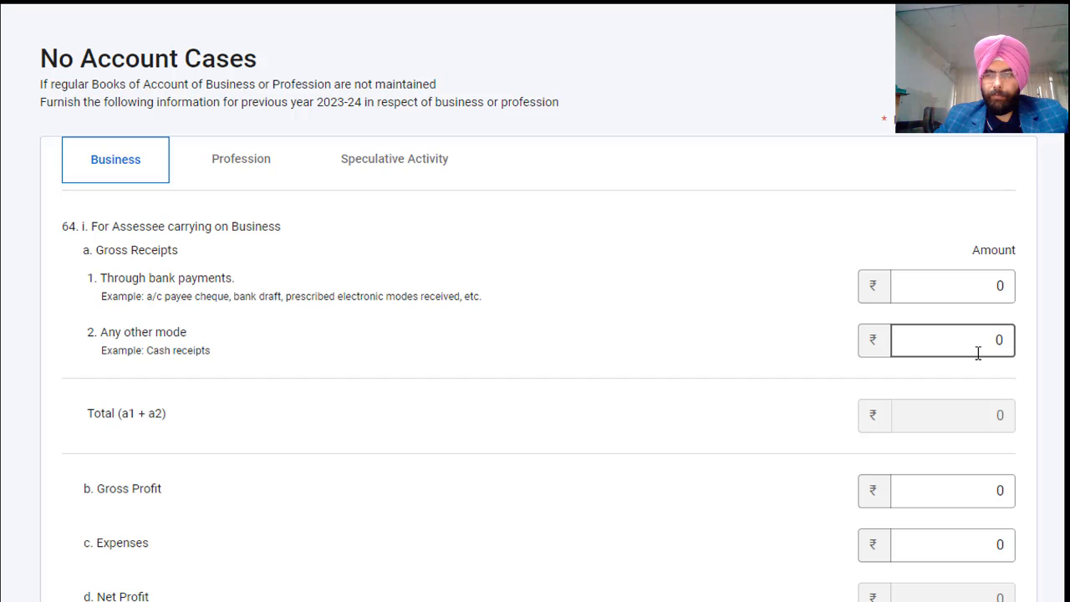
pyautogui.scroll(-3, 978, 353)
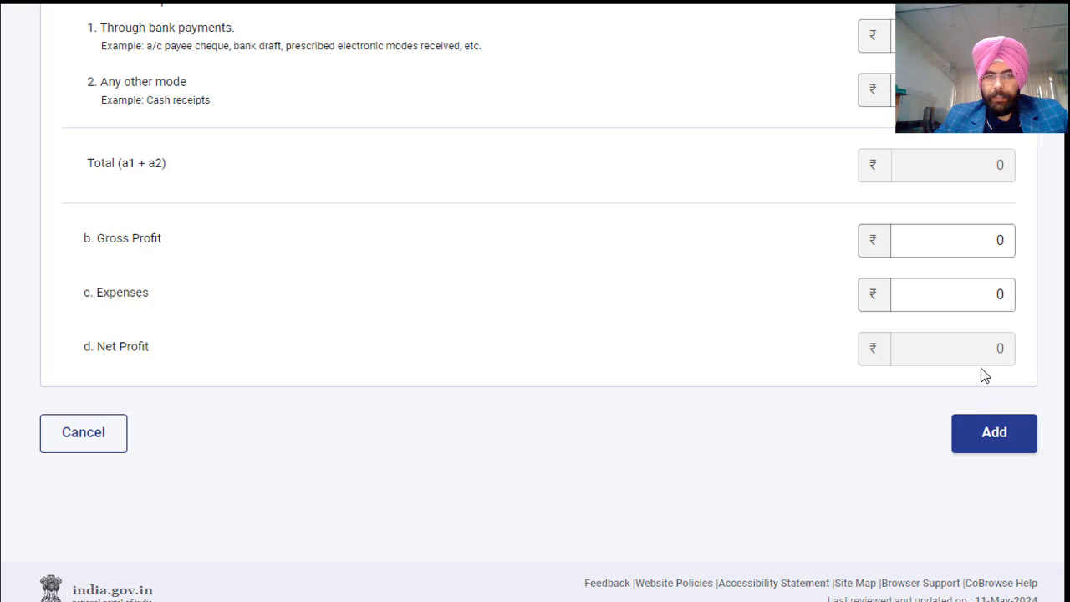
# Leave No Account Cases without adding details and confirm the Part A - P & L schedule.
pyautogui.click(72, 436)
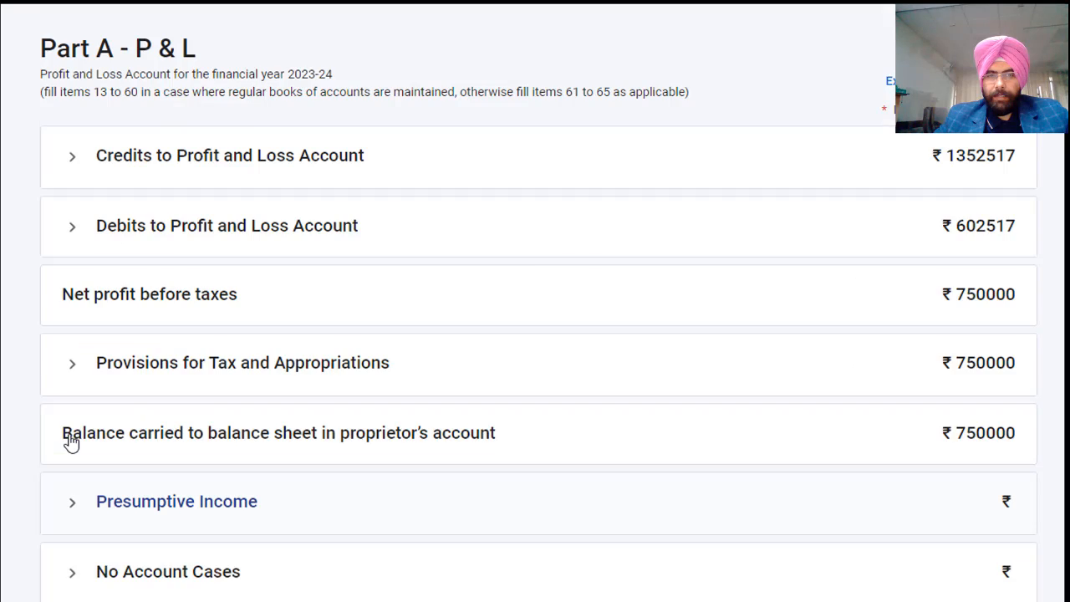
pyautogui.scroll(-3, 72, 443)
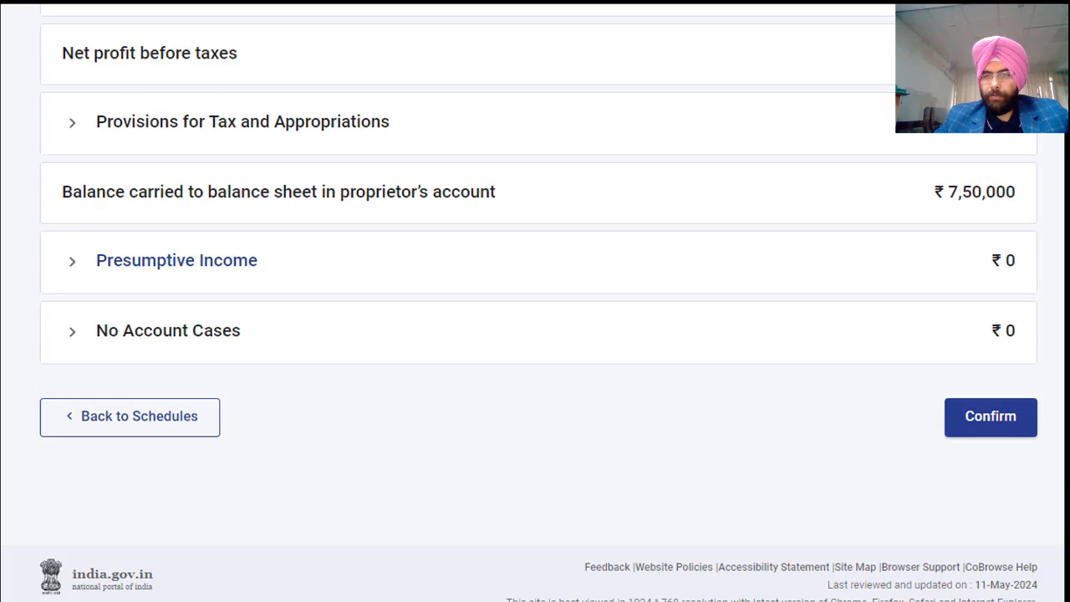
pyautogui.click(994, 418)
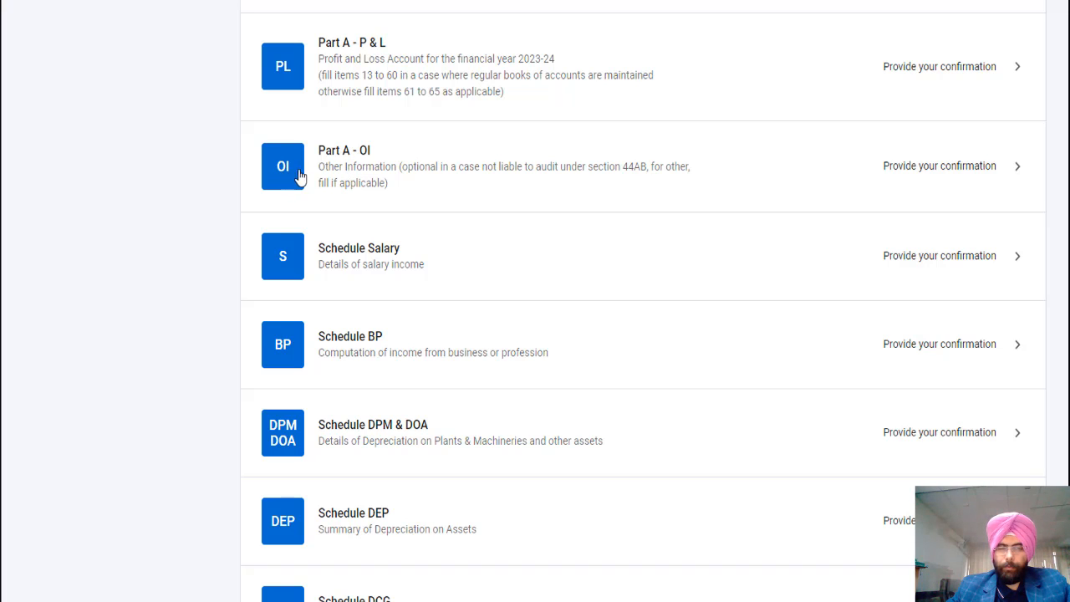
# Open Schedule BP, review the business income computation across sections A to E, and confirm the schedule.
pyautogui.scroll(-2, 335, 124)
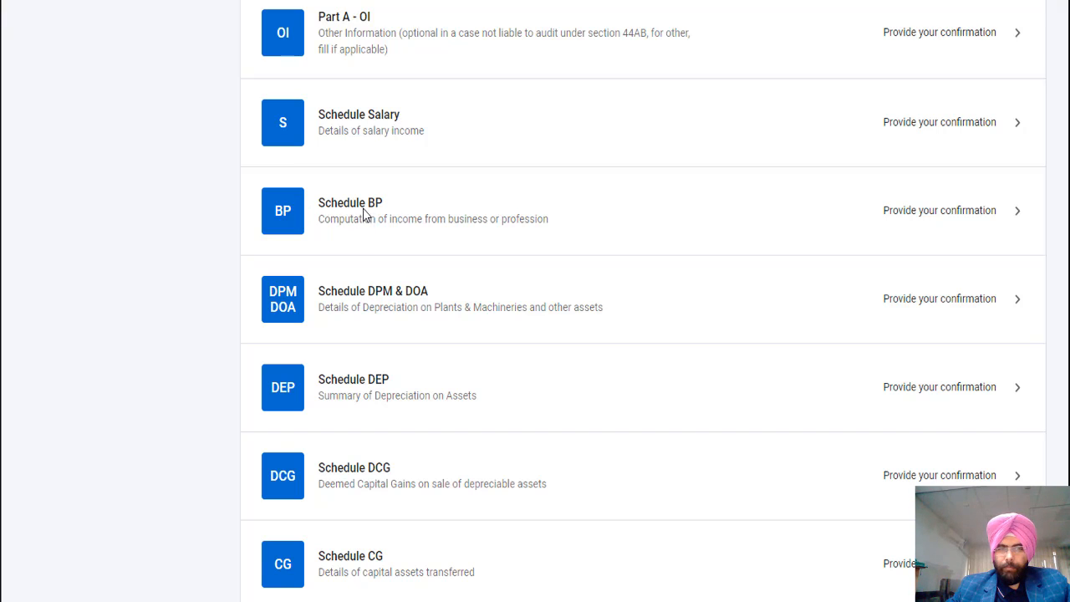
pyautogui.click(935, 229)
pyautogui.scroll(-3, 642, 334)
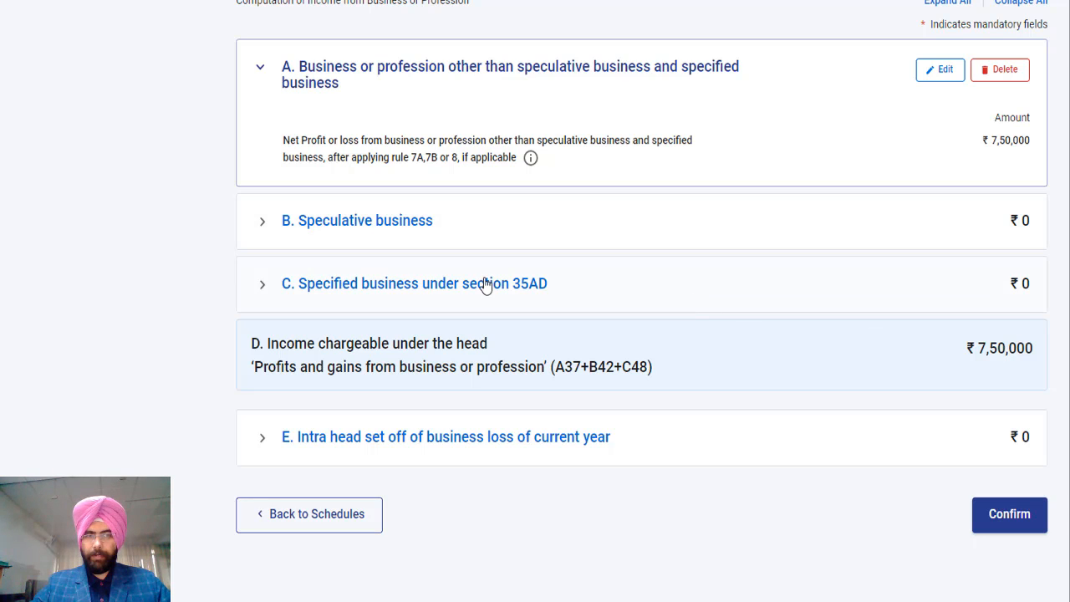
pyautogui.scroll(-1, 1004, 402)
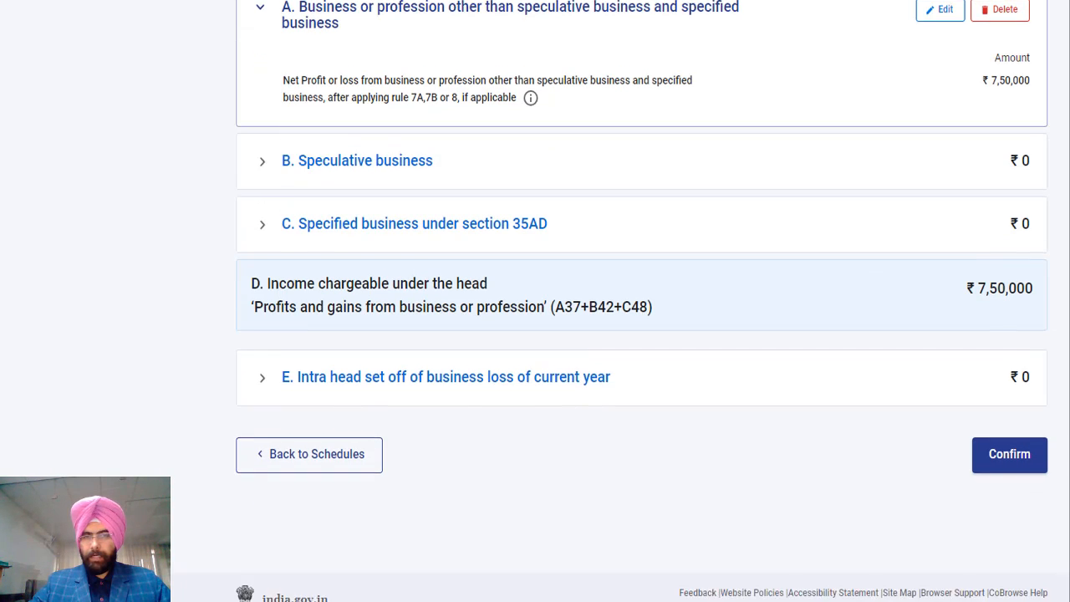
pyautogui.click(979, 441)
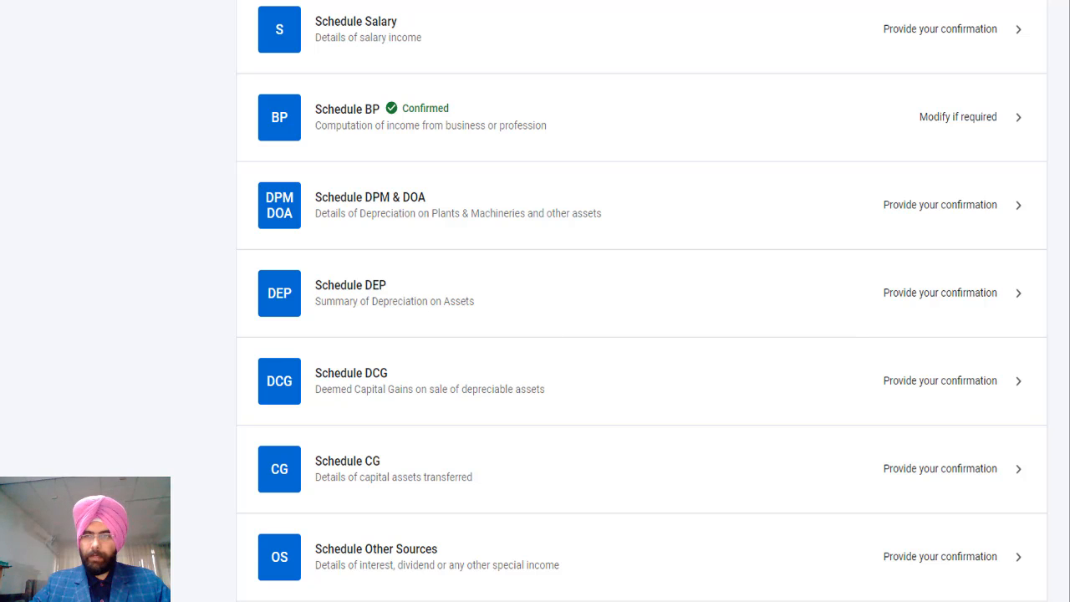
# Examine the remaining schedules in the list, from depreciation and capital gains through Part B - TTI, to check which tax schedules are missing.
pyautogui.scroll(-2, 521, 198)
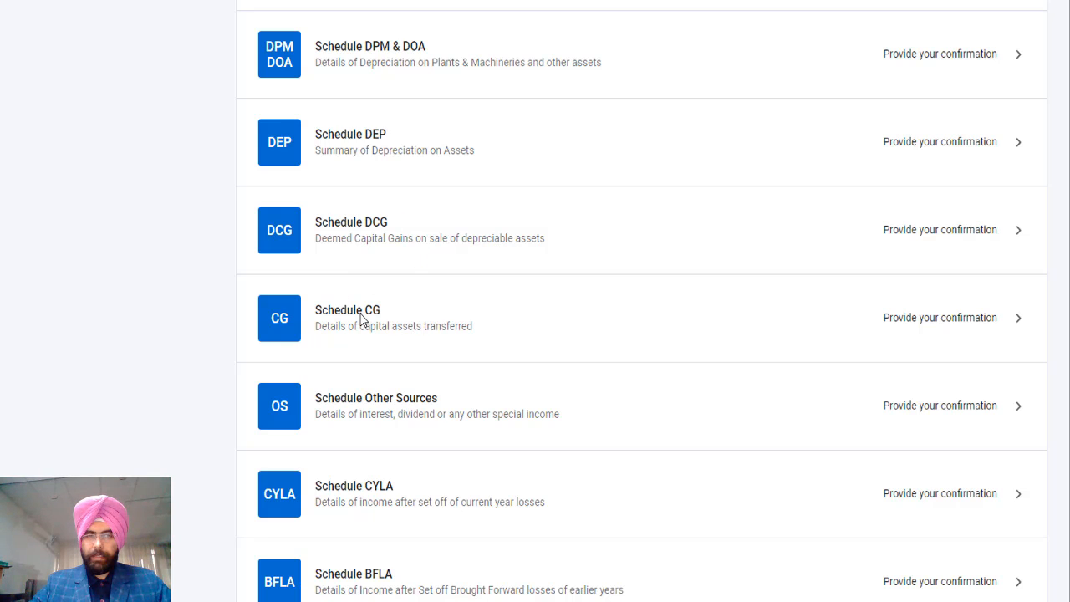
pyautogui.scroll(-2, 458, 330)
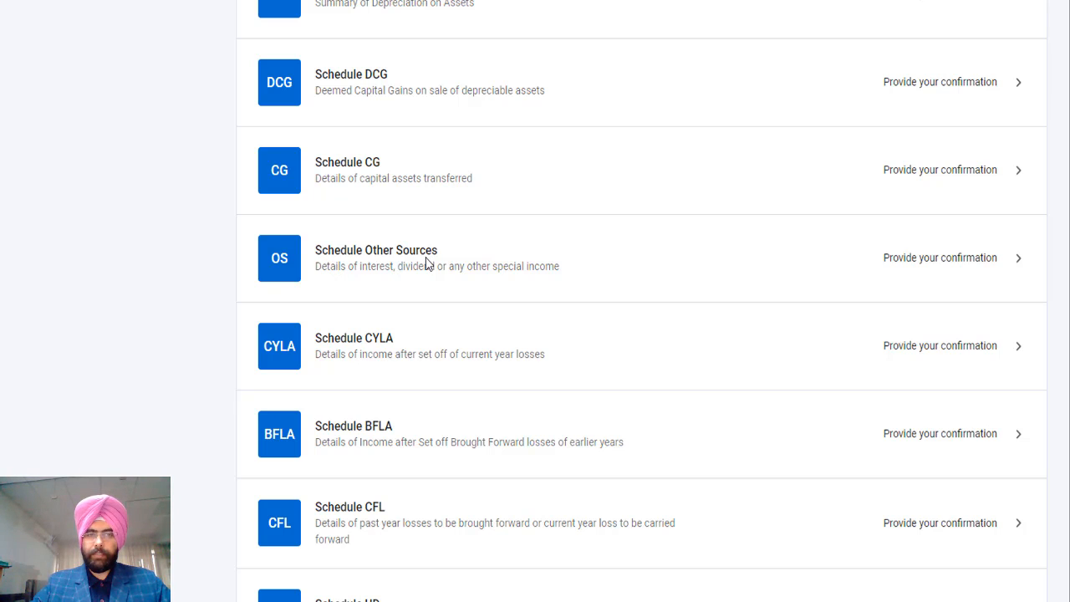
pyautogui.scroll(-1, 928, 345)
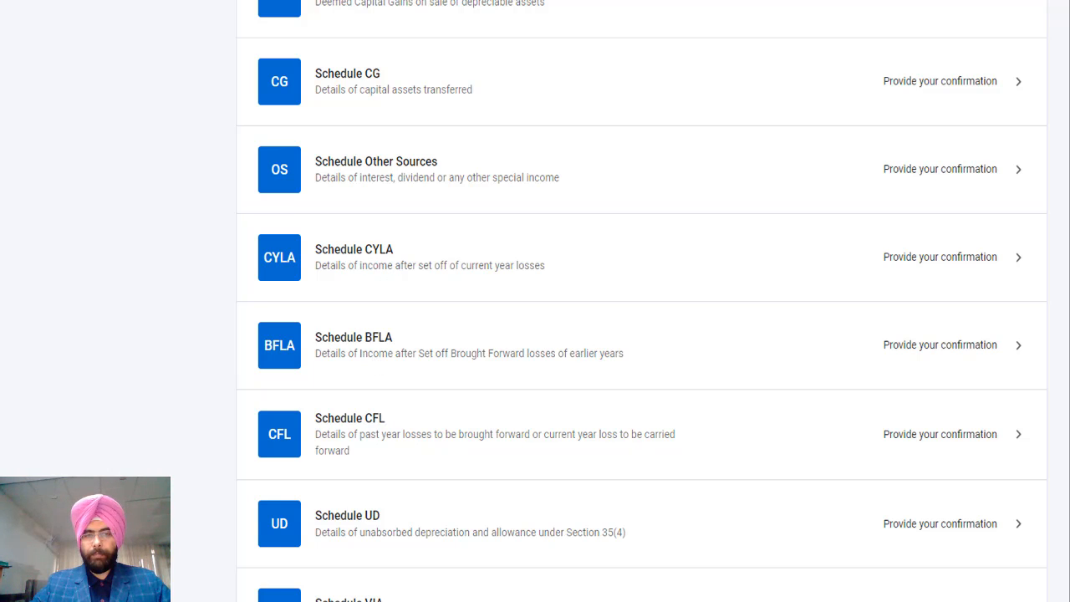
pyautogui.scroll(-1, 752, 335)
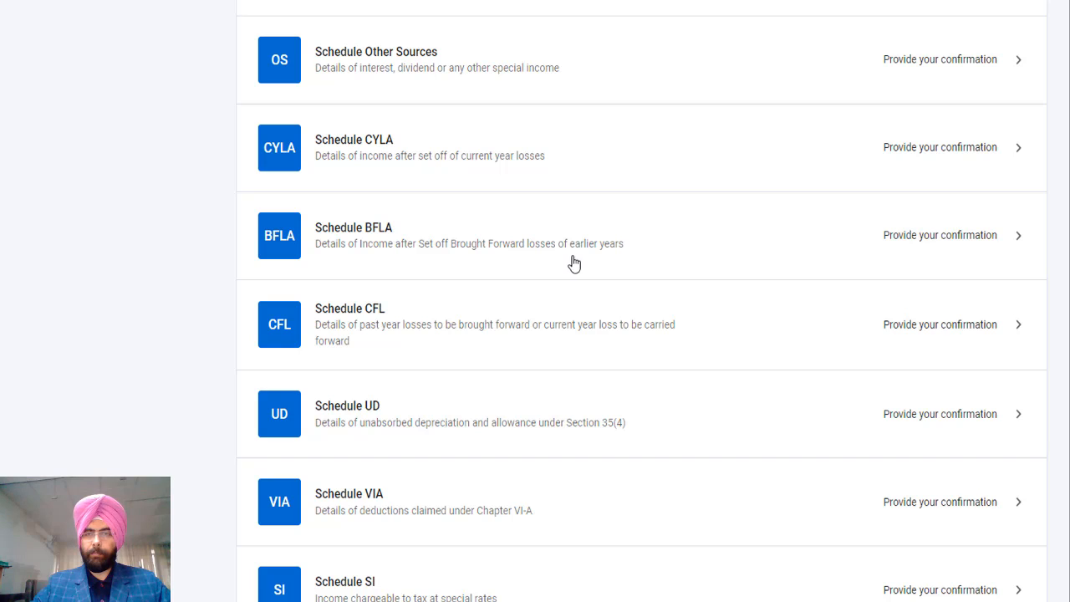
pyautogui.scroll(-3, 791, 351)
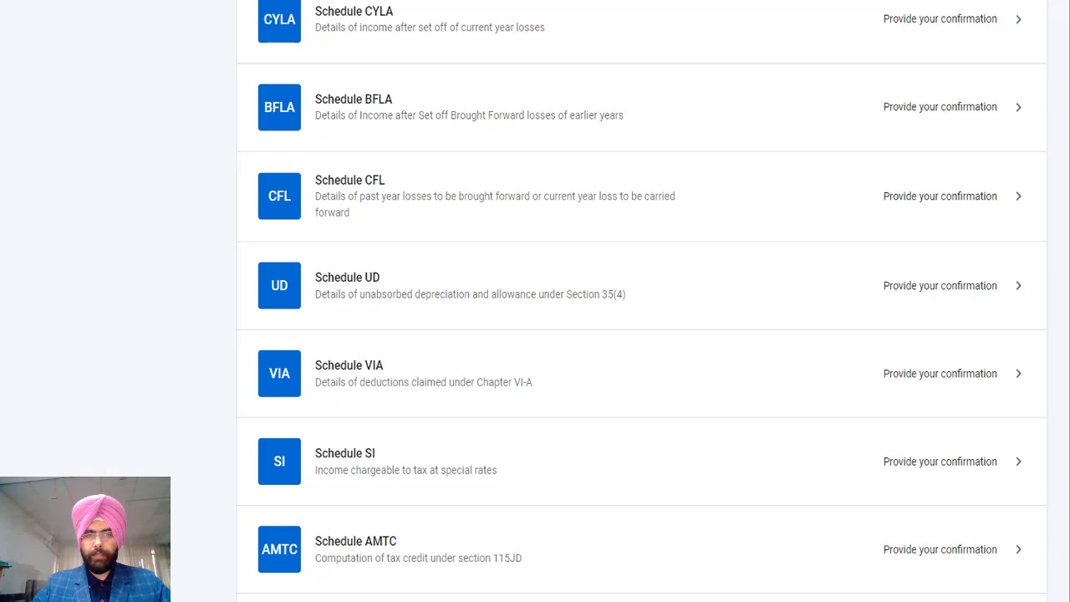
pyautogui.scroll(-2, 422, 217)
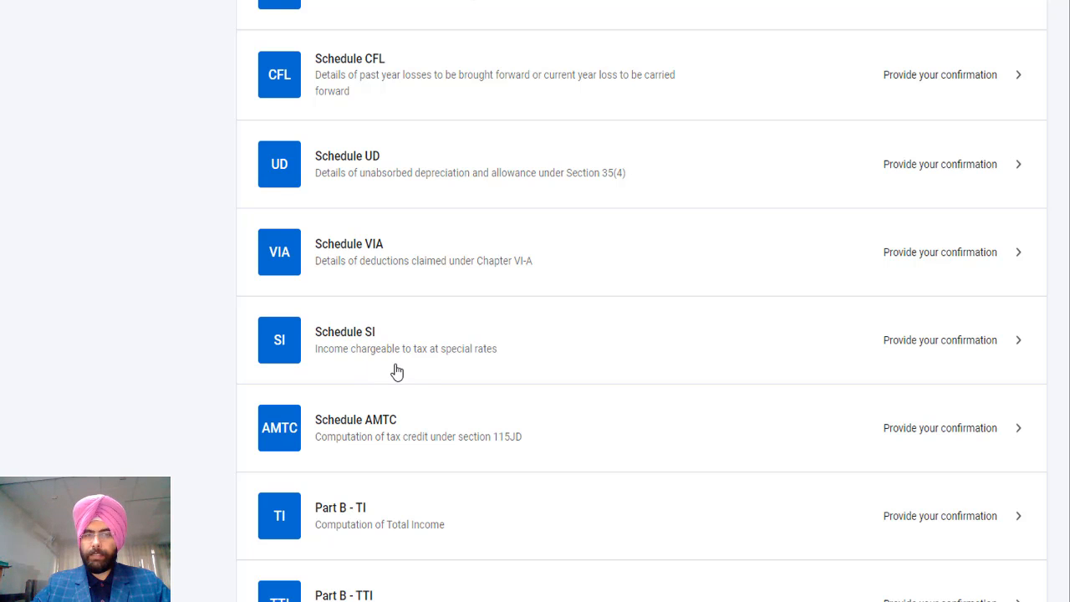
pyautogui.scroll(-1, 490, 267)
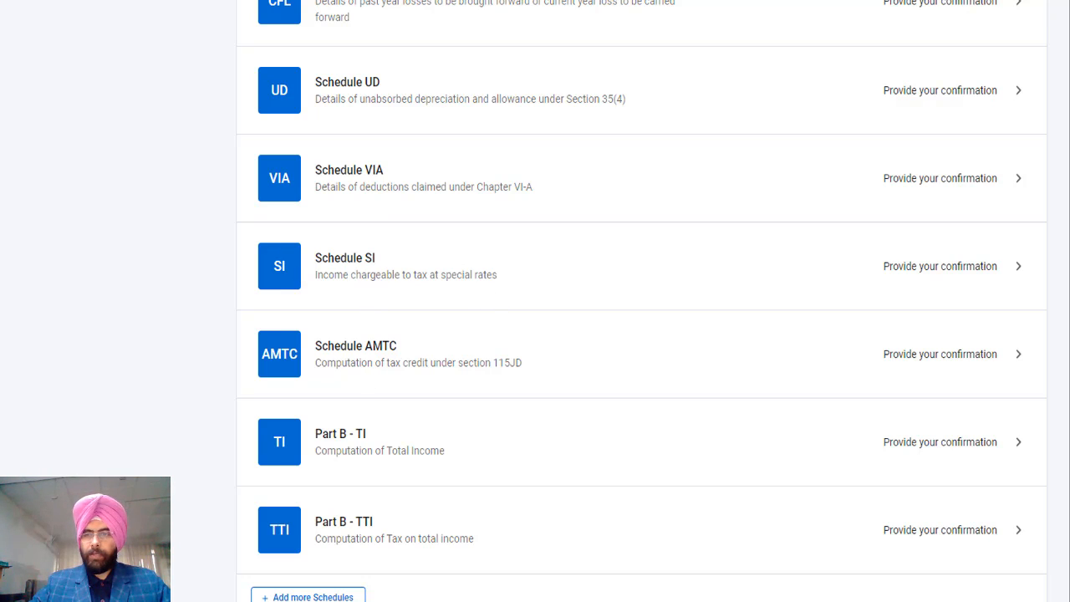
pyautogui.scroll(-3, 454, 479)
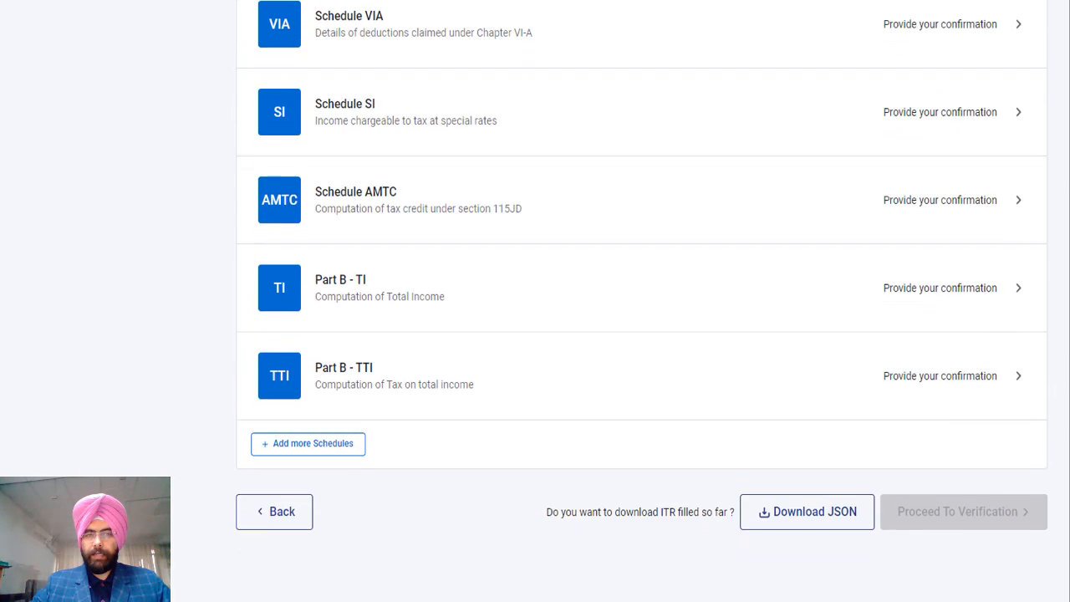
# Add the Details Of Tax Payments, Tax Deducted At Source and Tax Collected At Source schedules from the Tax category to the return.
pyautogui.click(317, 409)
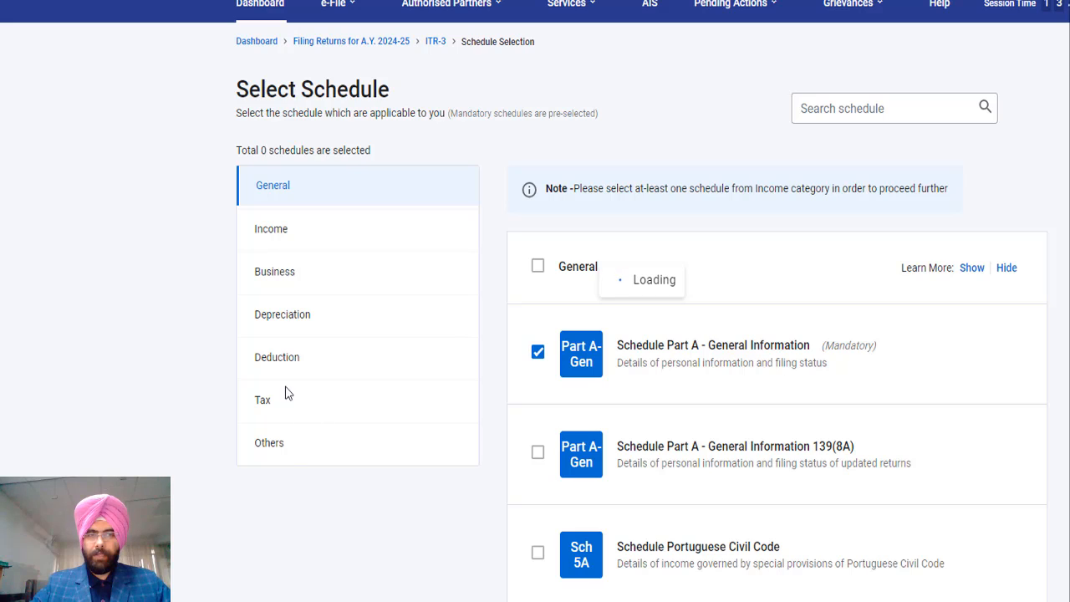
pyautogui.click(264, 405)
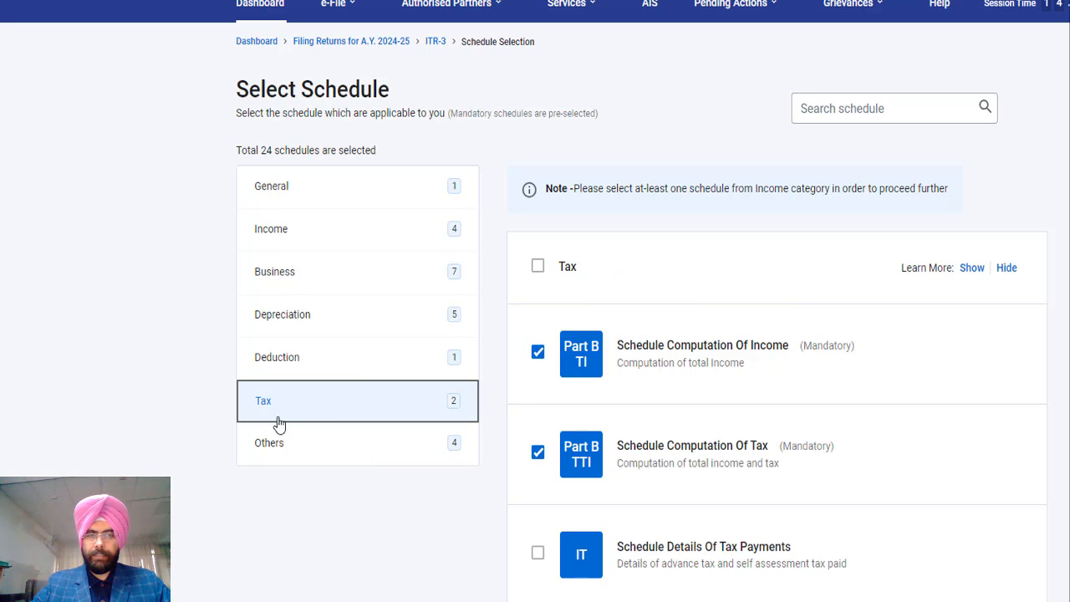
pyautogui.scroll(-4, 535, 335)
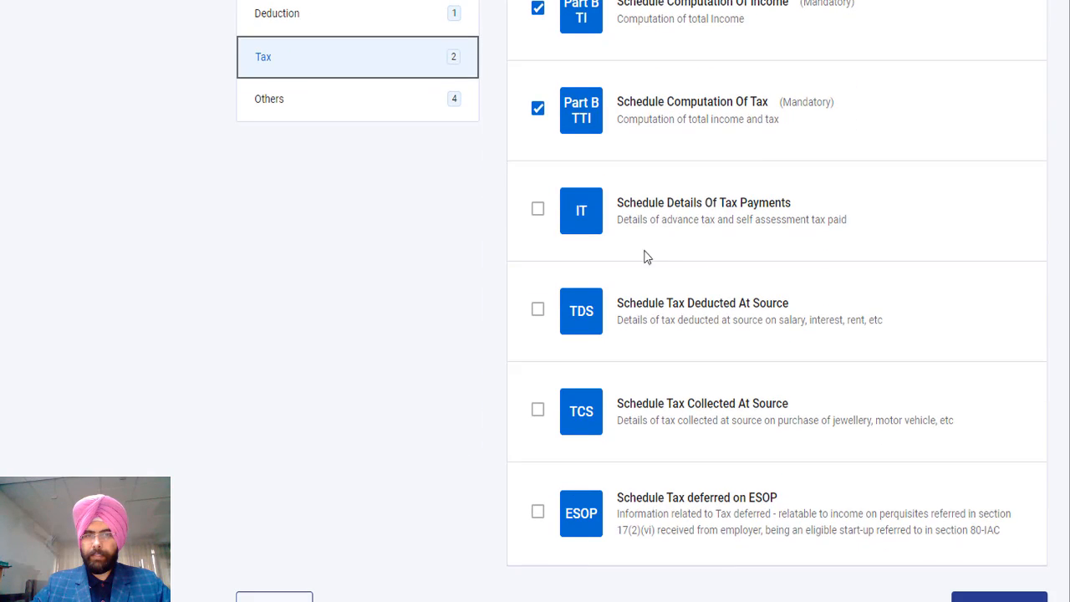
pyautogui.click(539, 212)
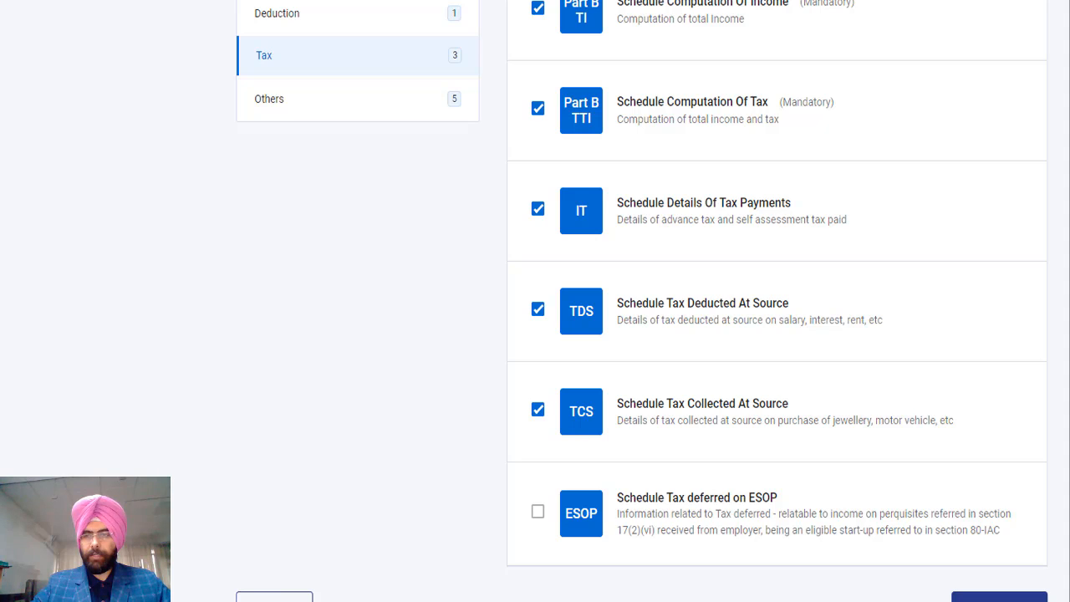
pyautogui.scroll(-2, 1028, 471)
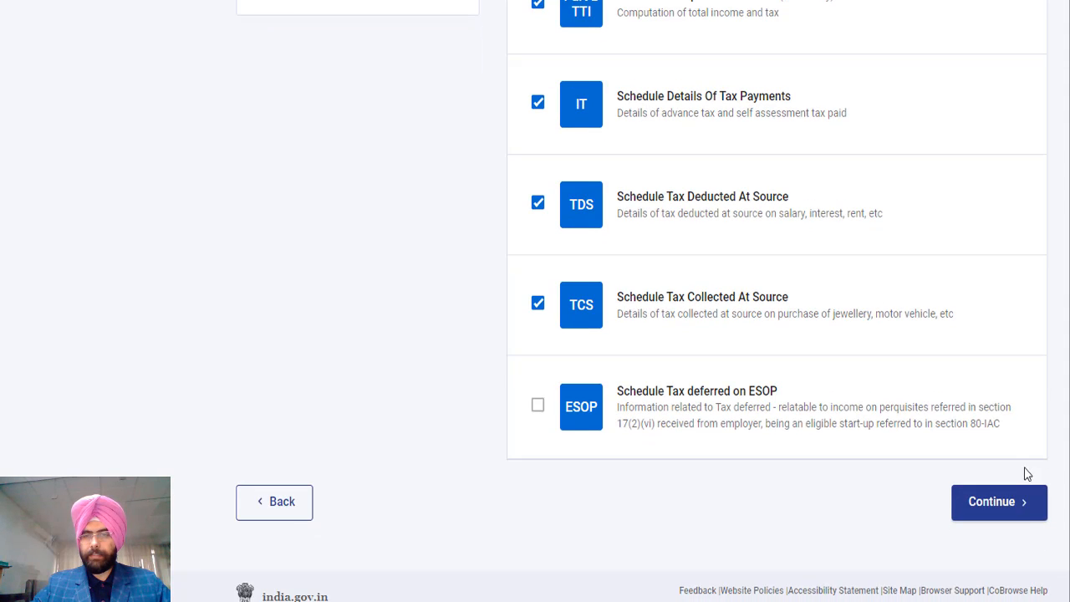
pyautogui.click(1003, 505)
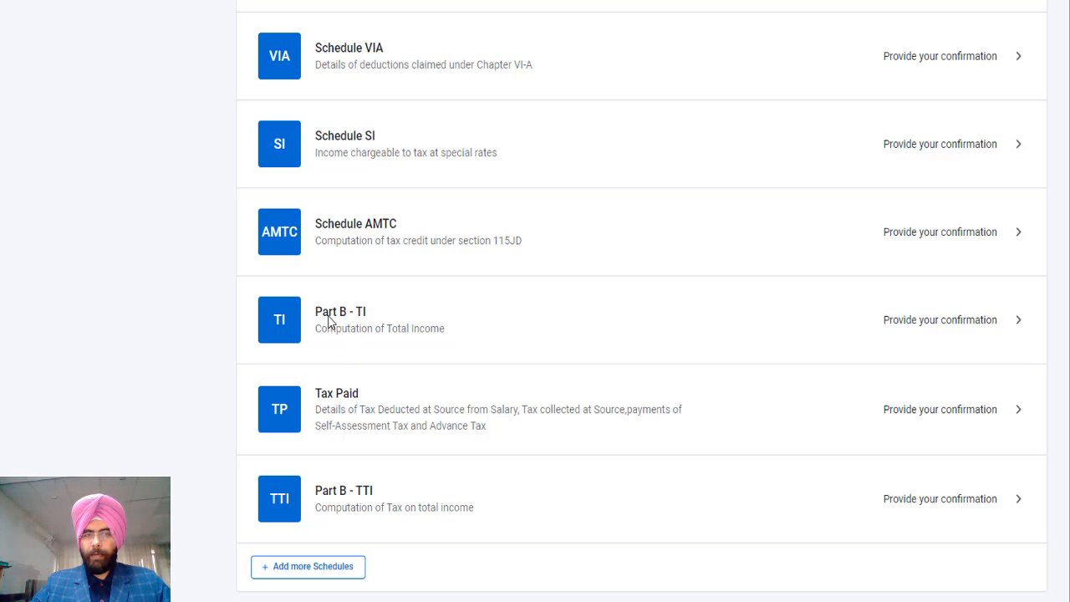
# Open Part B - TI, review the computation of total income from salaries to deemed income, and confirm it.
pyautogui.click(372, 324)
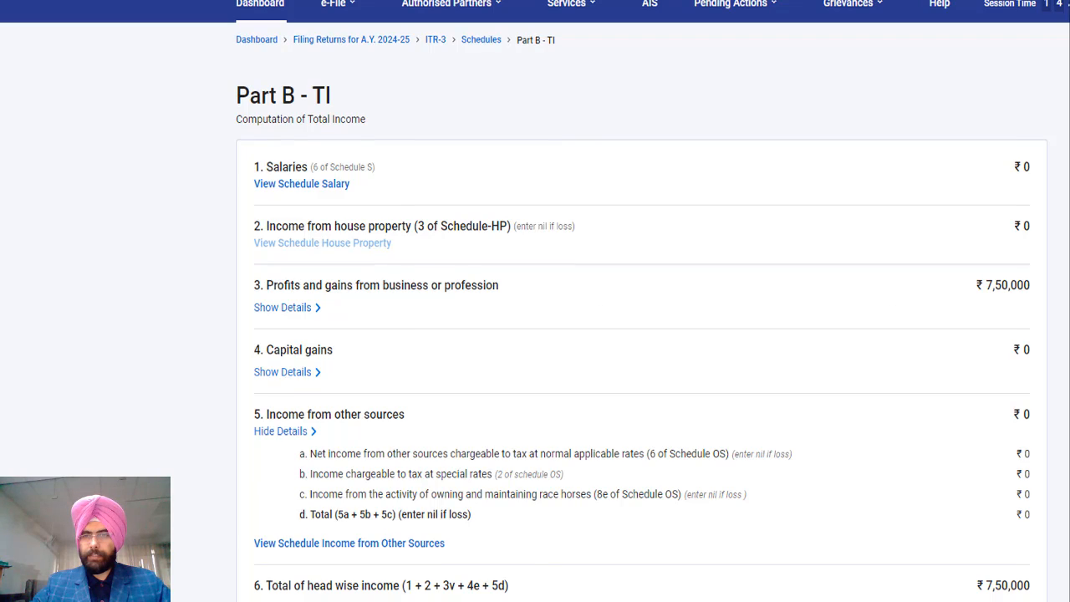
pyautogui.scroll(-5, 641, 334)
pyautogui.scroll(-5, 641, 335)
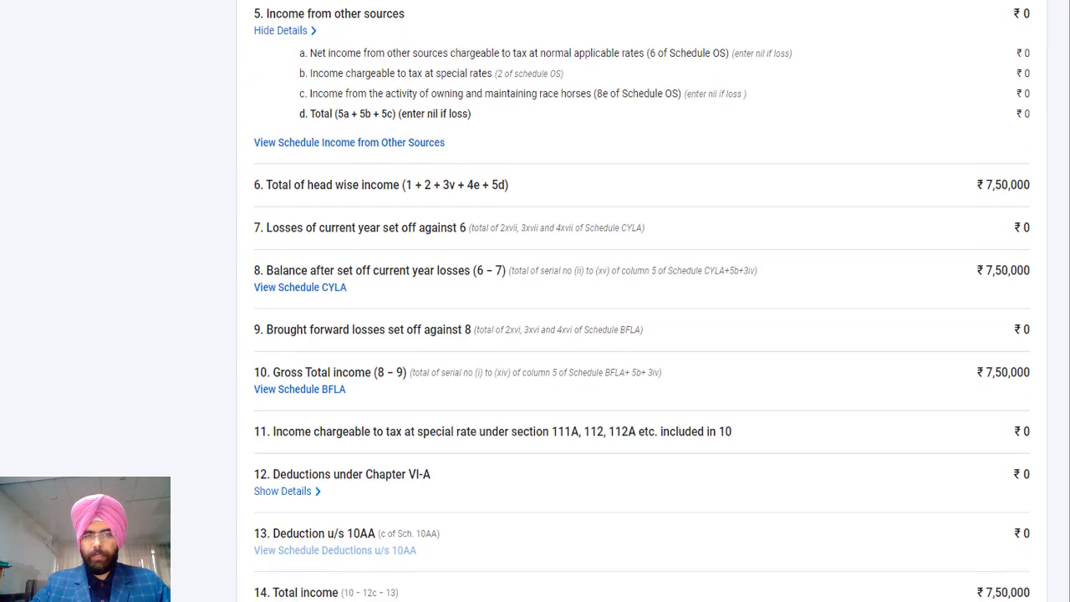
pyautogui.scroll(-2, 642, 334)
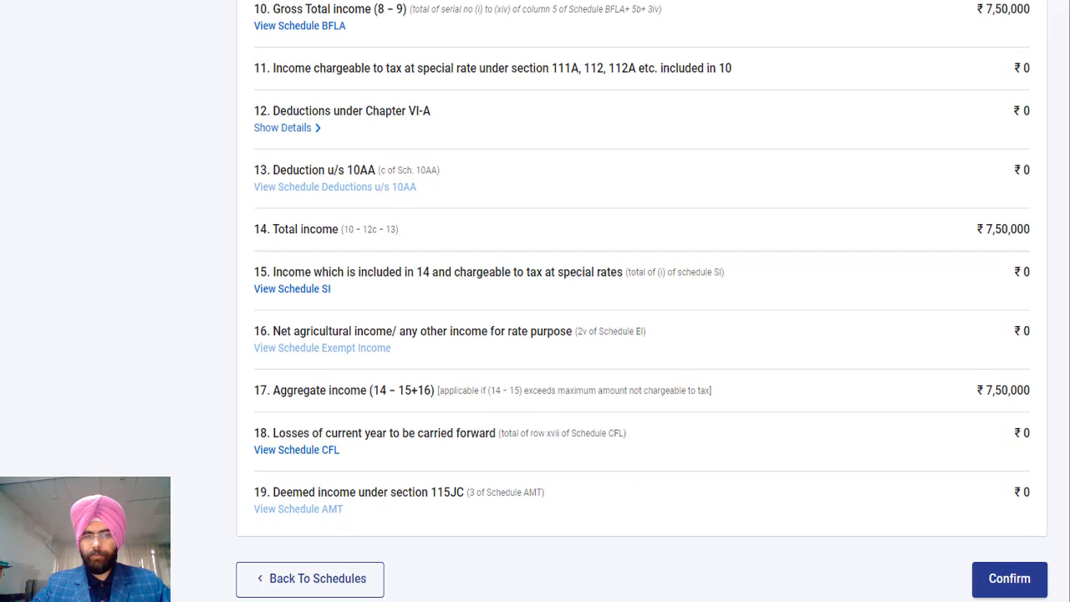
pyautogui.click(1009, 488)
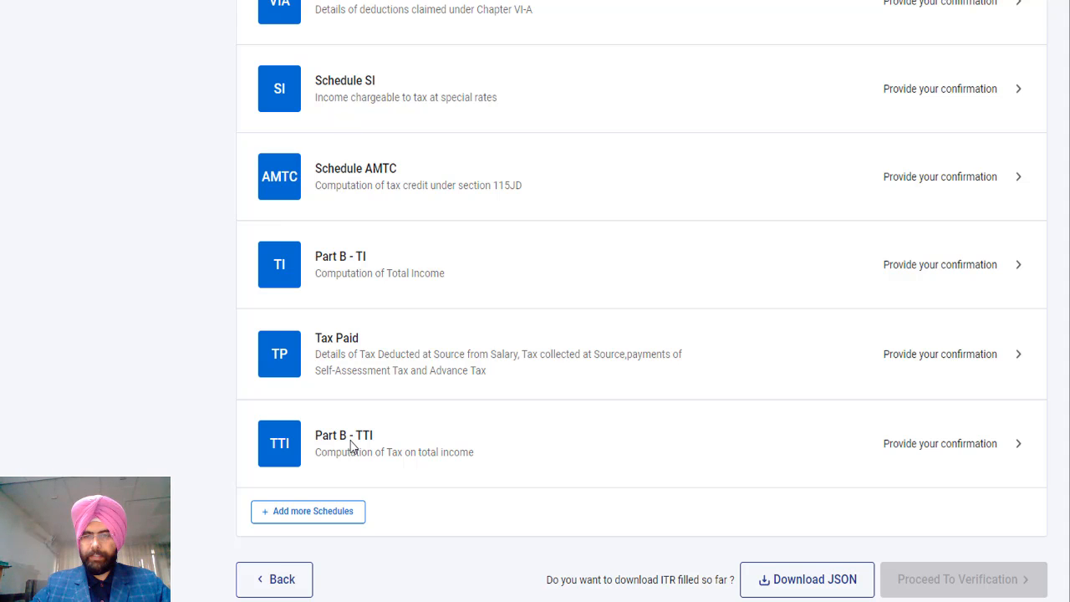
# Open Part B - TTI and examine the tax liability computation, including the details of tax payable on total income.
pyautogui.click(351, 447)
pyautogui.scroll(-2, 641, 334)
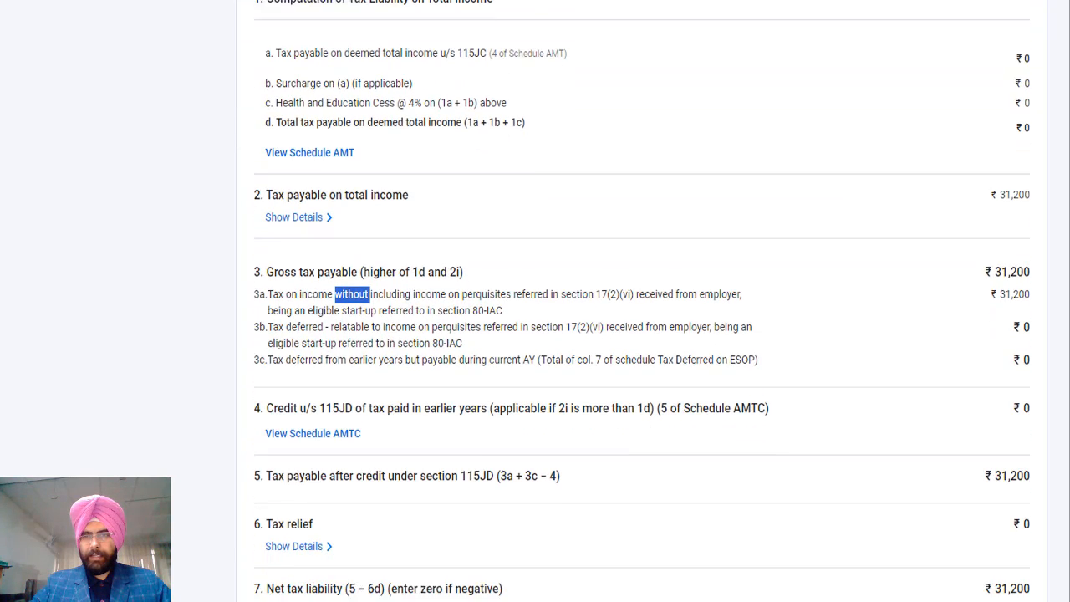
pyautogui.scroll(-1, 375, 172)
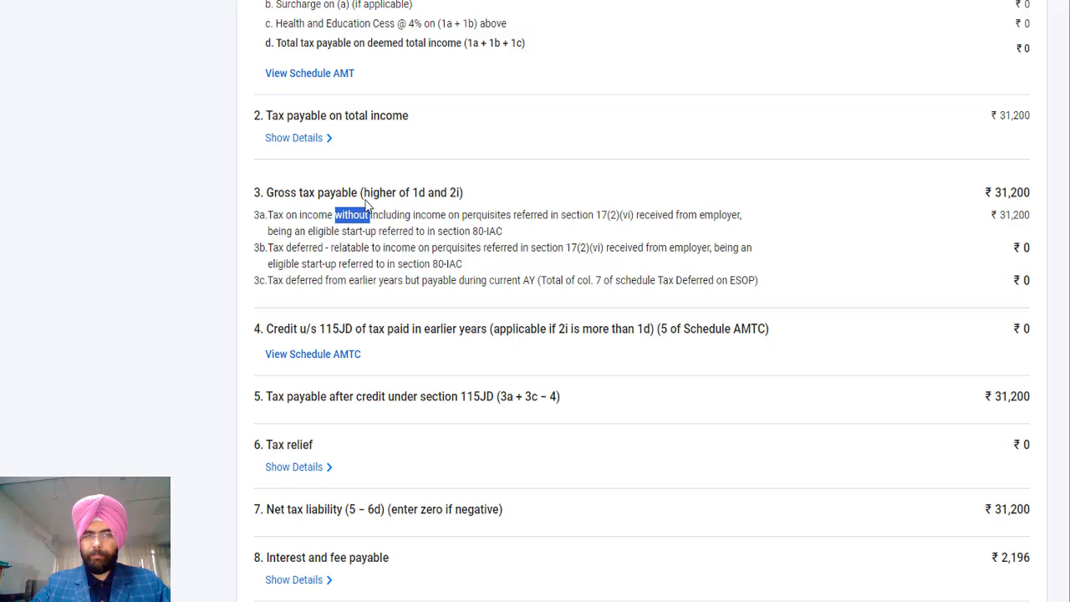
pyautogui.click(292, 142)
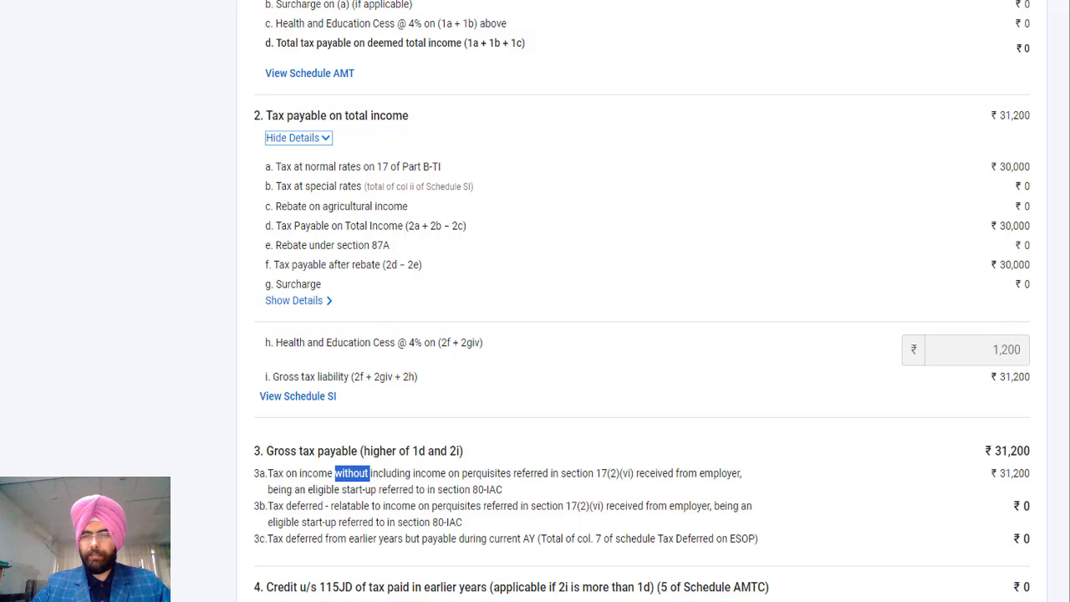
pyautogui.scroll(-4, 641, 297)
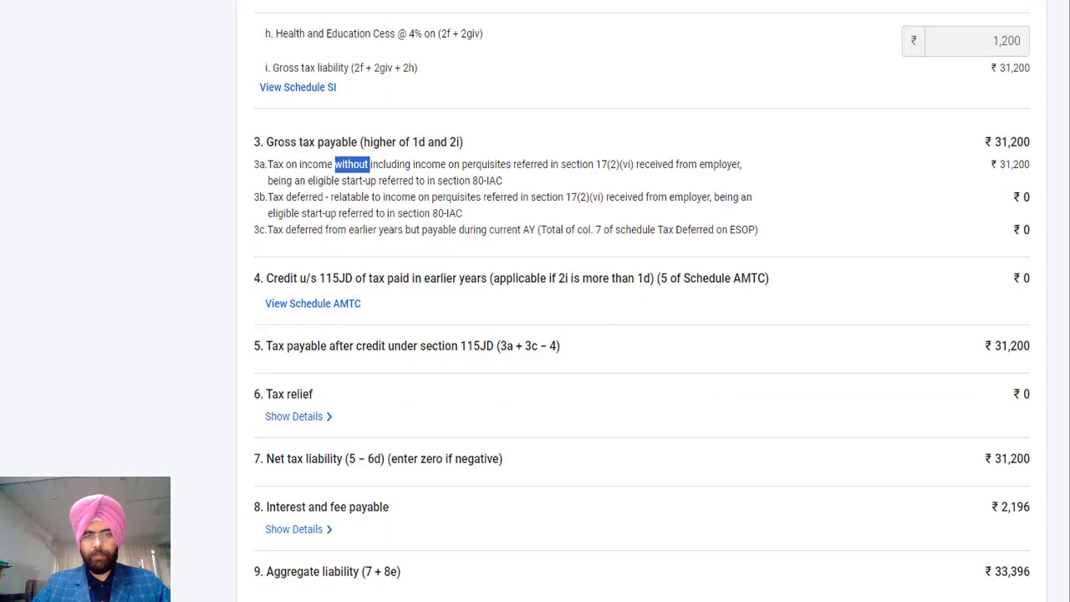
pyautogui.scroll(-3, 448, 297)
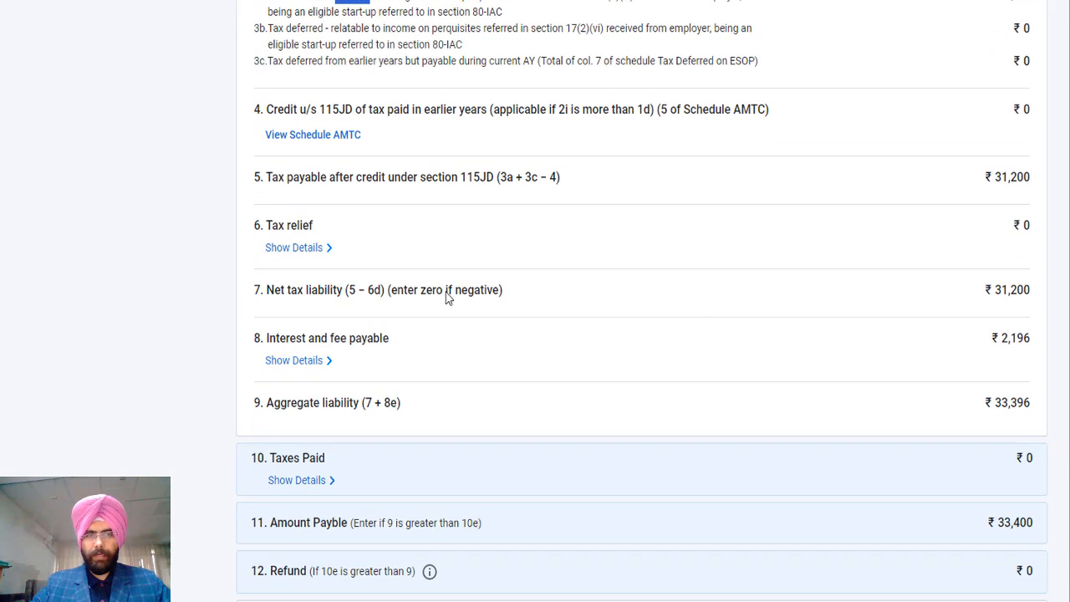
# Expand the tax relief and the interest and fee details, and review the taxes paid, amount payable, refund and foreign asset declaration.
pyautogui.click(299, 250)
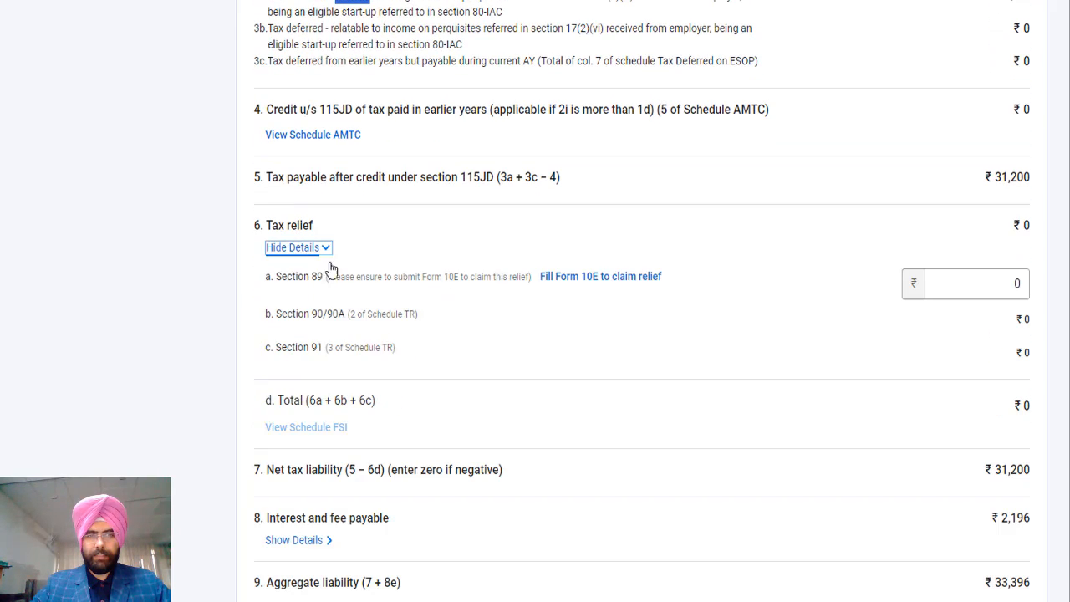
pyautogui.scroll(-4, 642, 301)
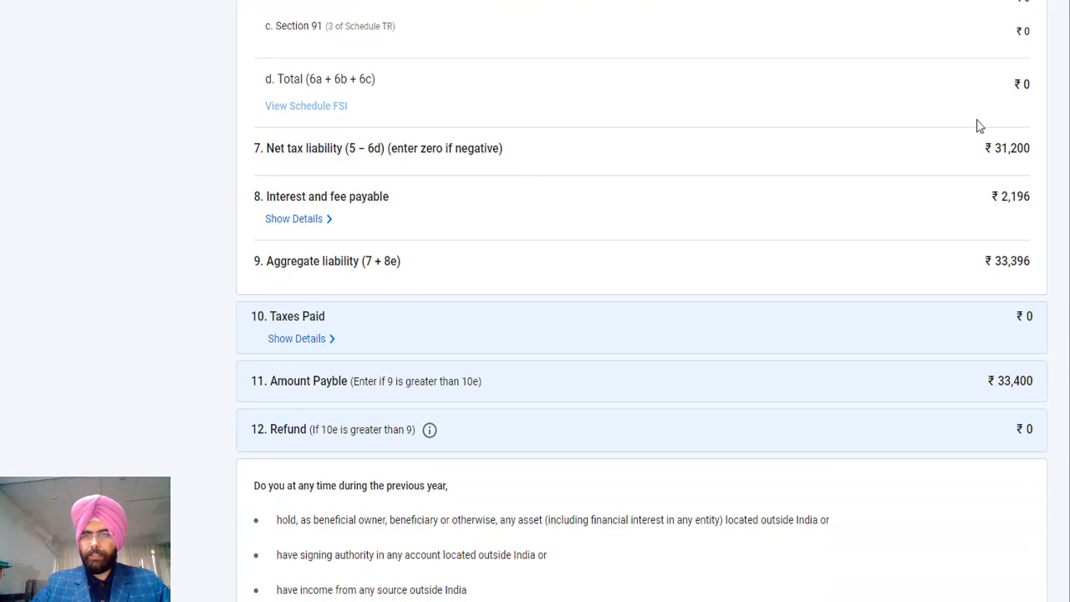
pyautogui.click(310, 224)
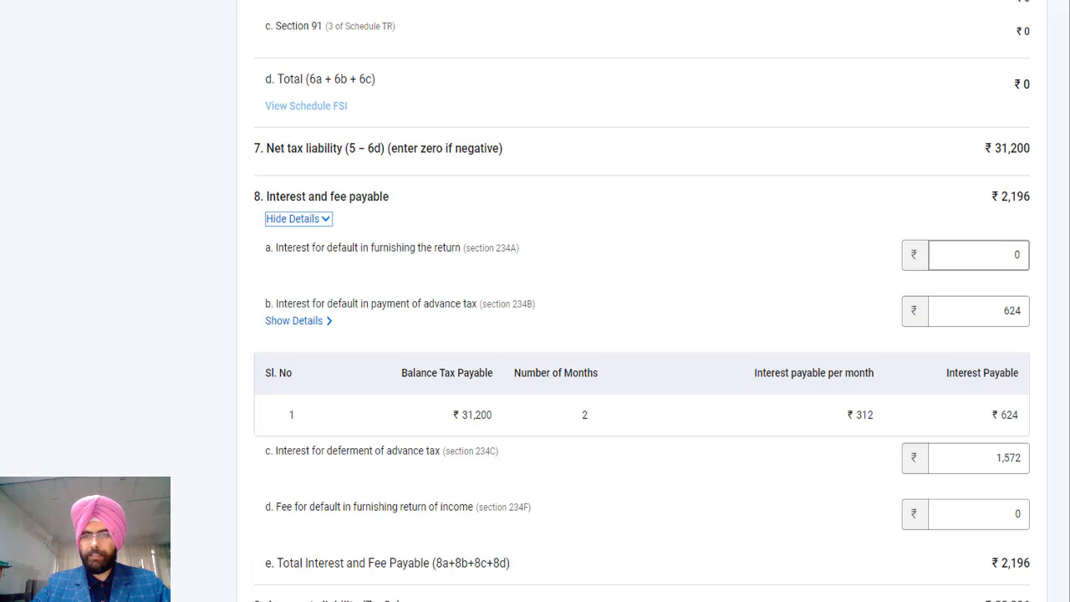
pyautogui.scroll(-4, 642, 301)
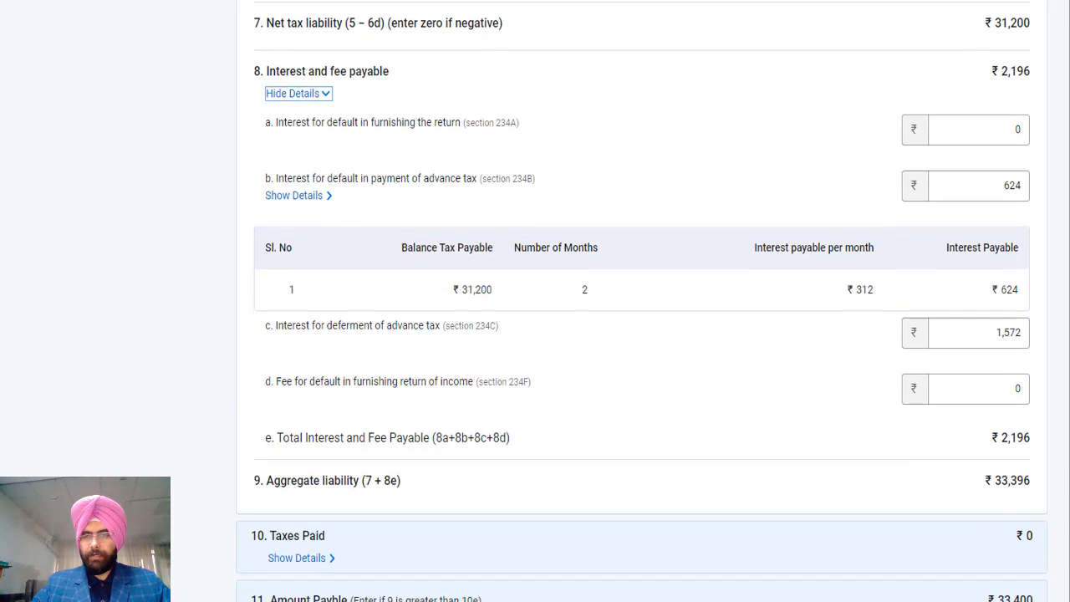
pyautogui.scroll(-3, 642, 301)
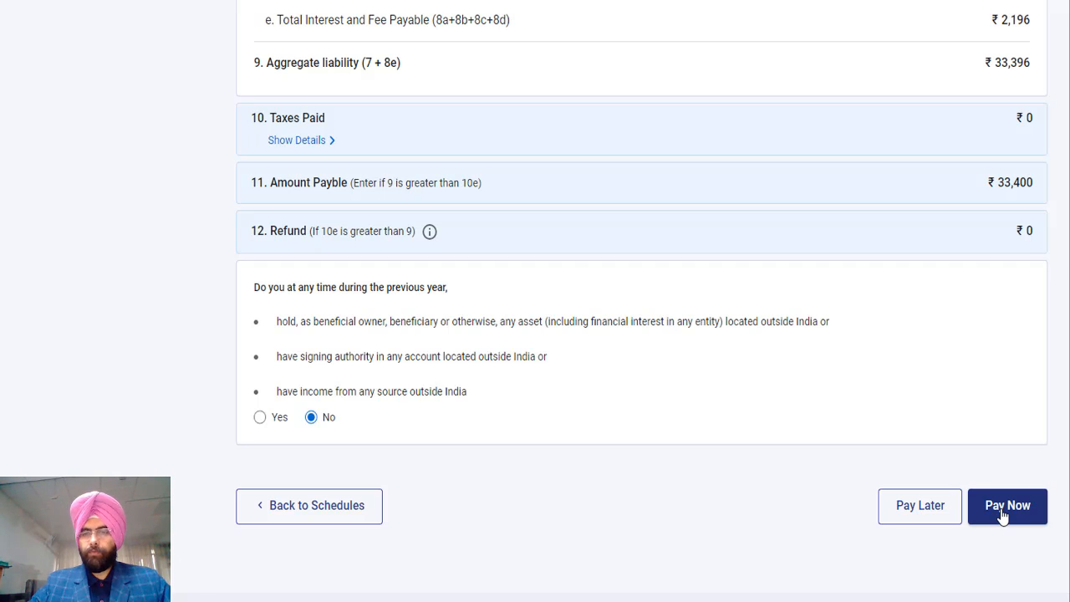
# Return to the schedules, open Tax Paid and start adding a payment entry under Advance tax and Self Assessment Tax.
pyautogui.click(332, 519)
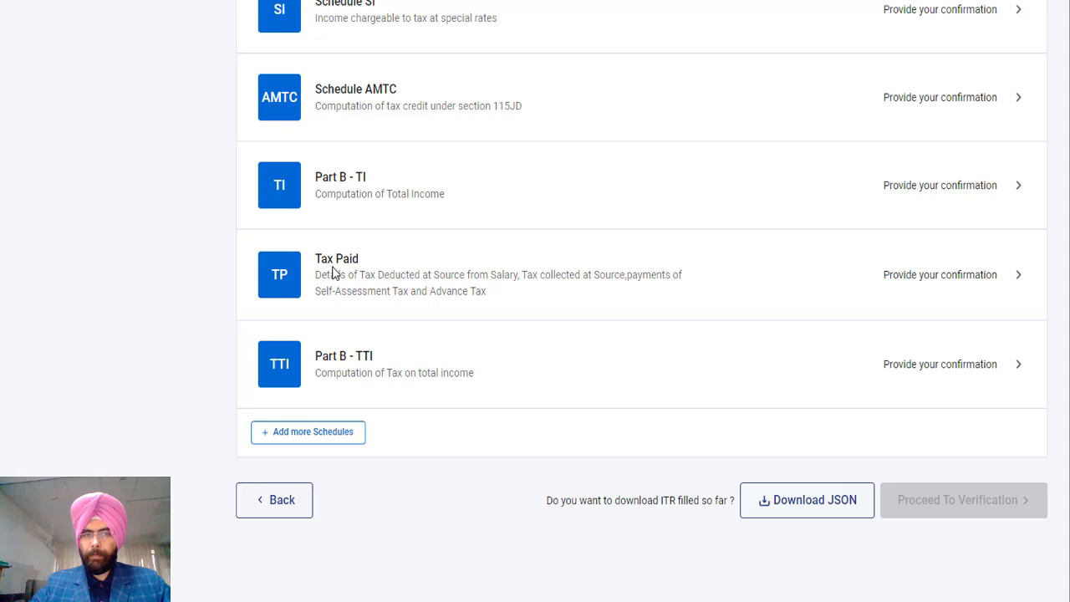
pyautogui.click(322, 272)
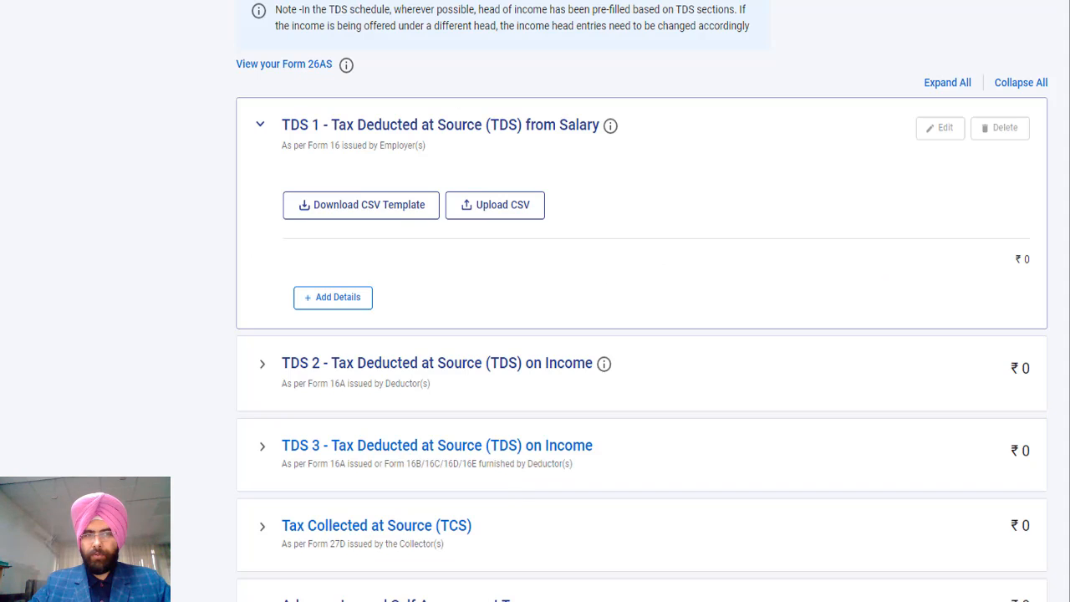
pyautogui.scroll(-3, 642, 301)
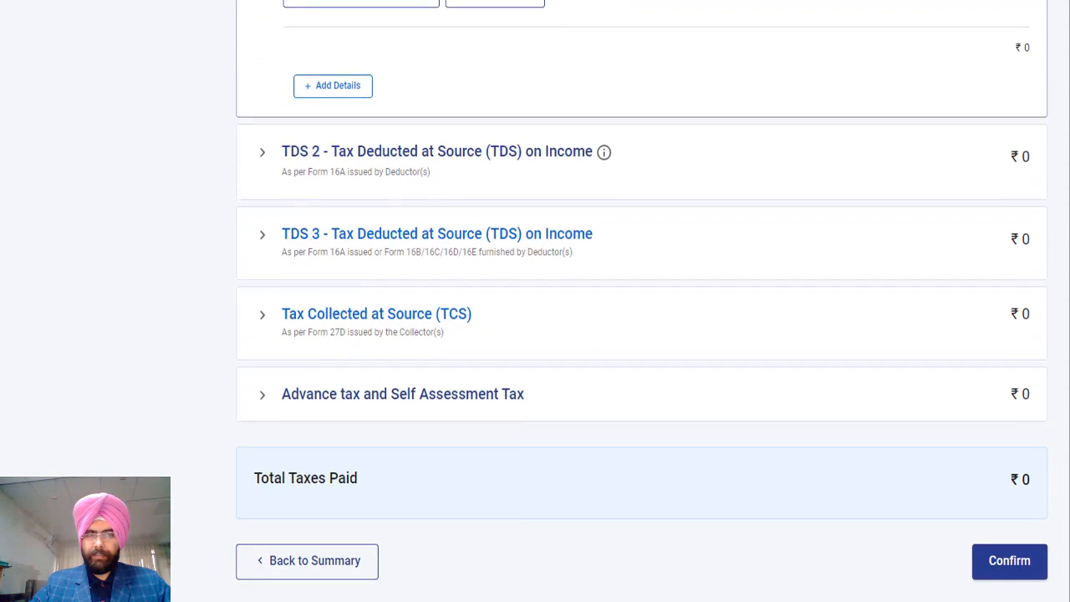
pyautogui.scroll(-2, 423, 161)
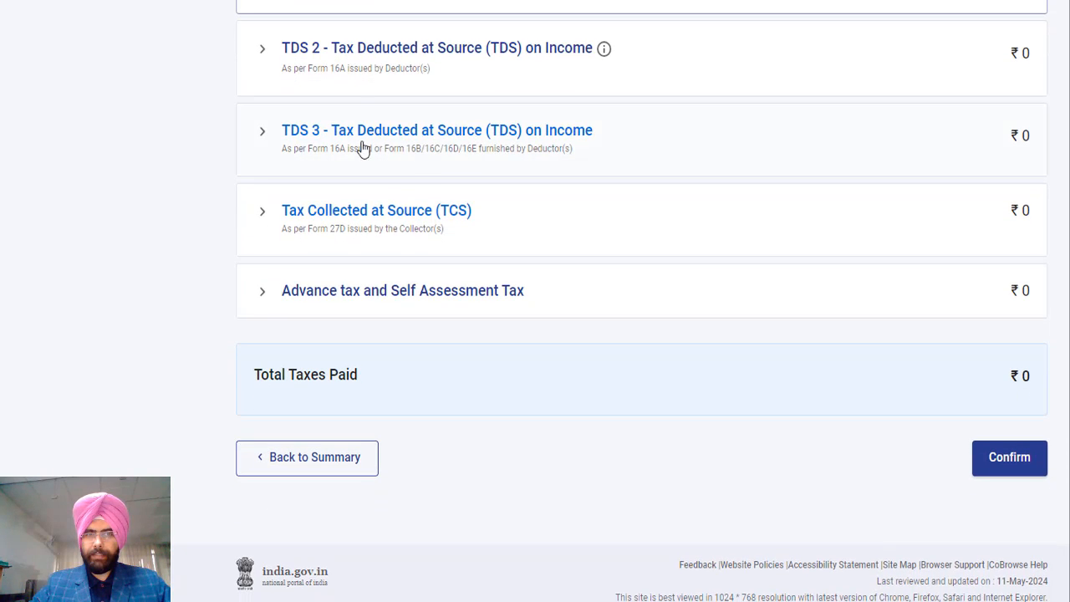
pyautogui.click(261, 297)
pyautogui.scroll(-2, 370, 275)
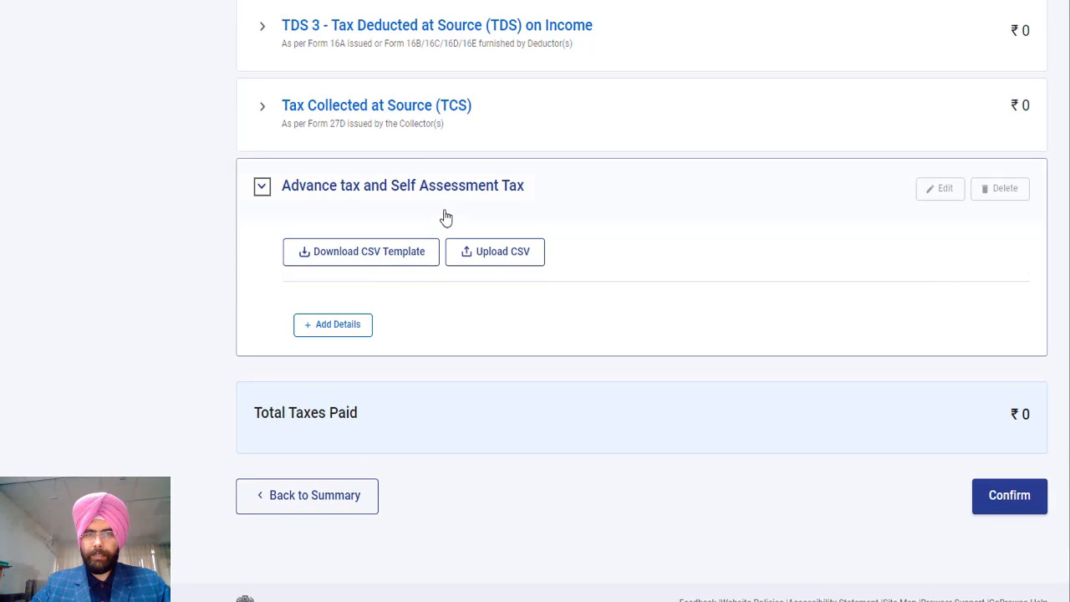
pyautogui.click(337, 325)
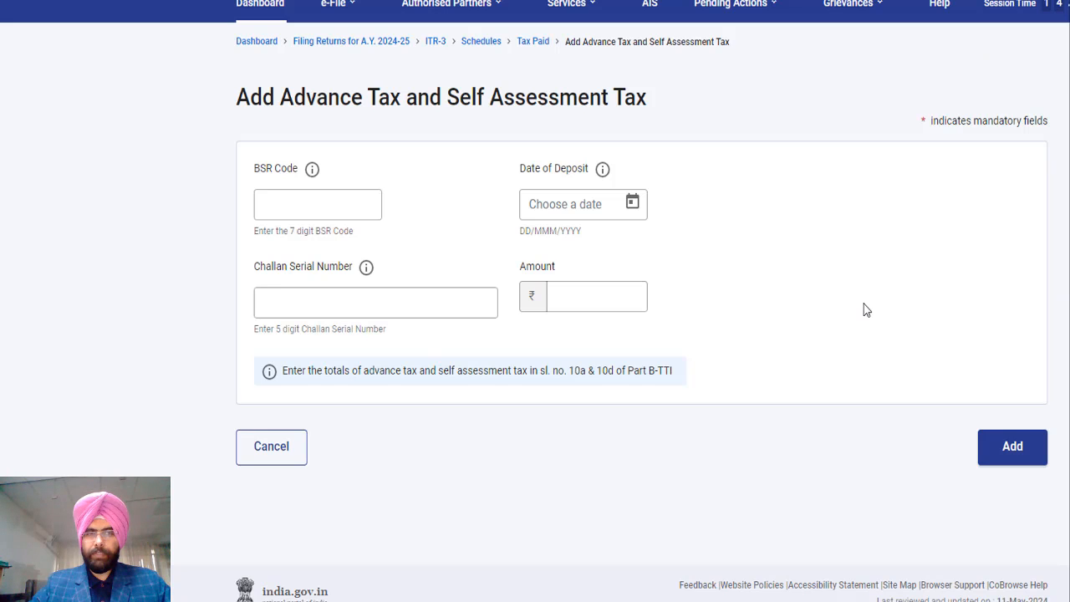
pyautogui.click(302, 208)
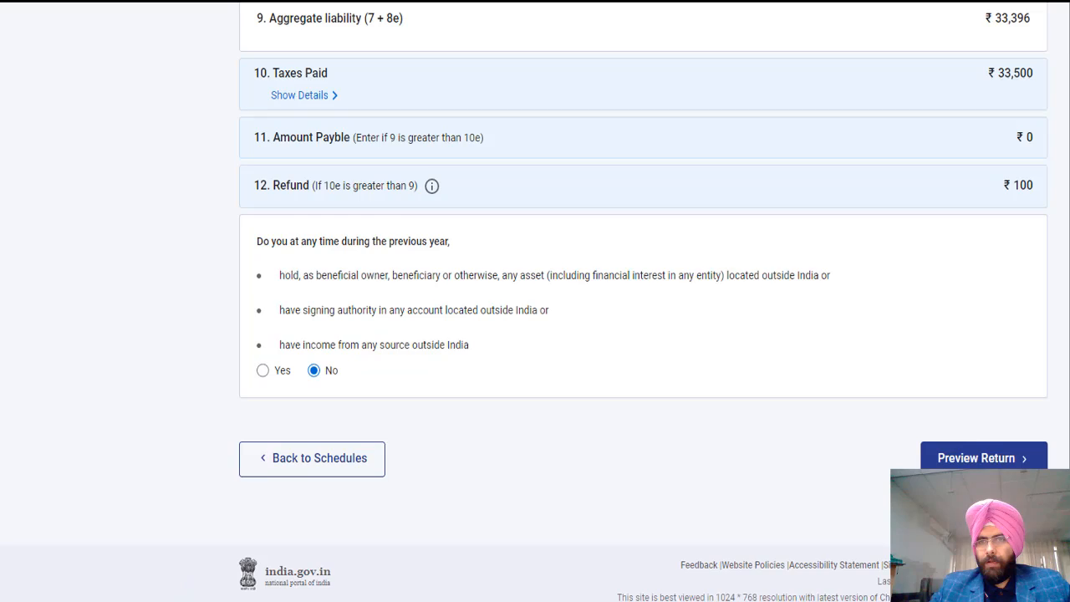
# Review the taxes paid, amount payable and refund in the tax computation and proceed to the return preview.
pyautogui.scroll(3, 643, 301)
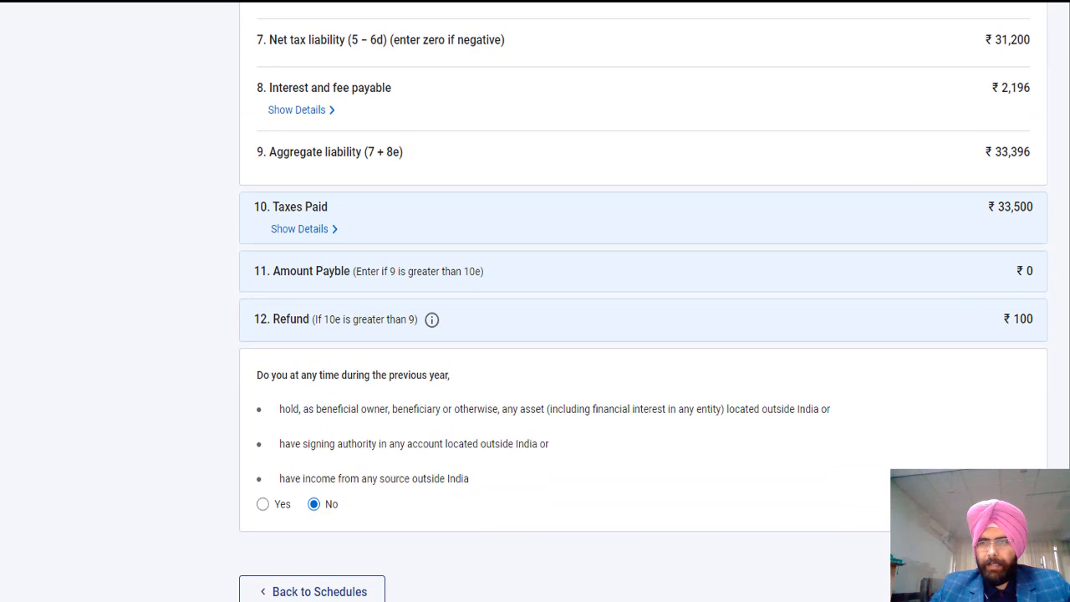
pyautogui.scroll(-3, 990, 535)
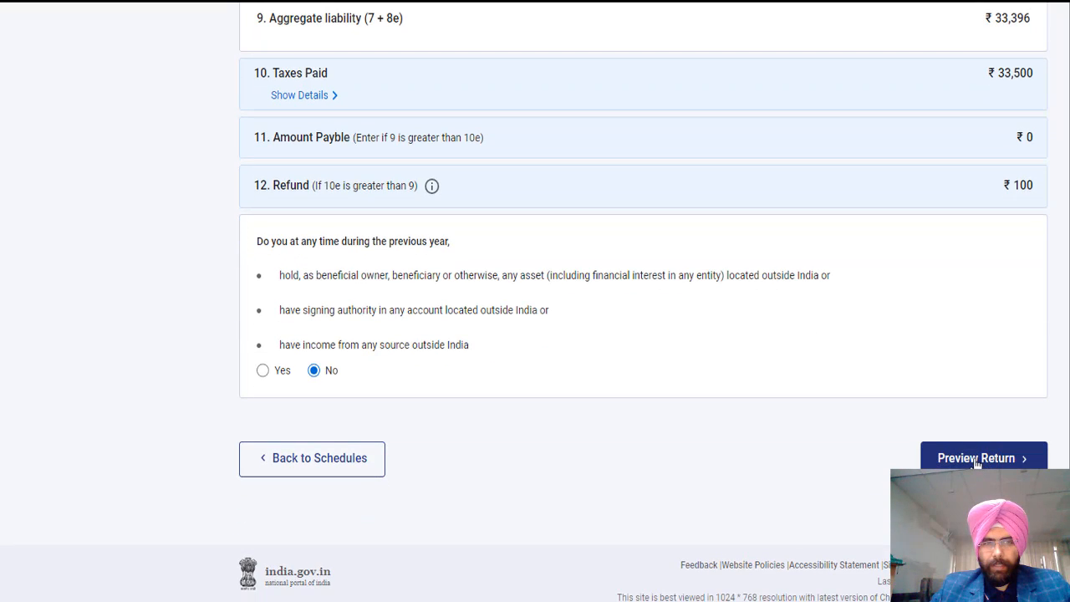
pyautogui.click(977, 458)
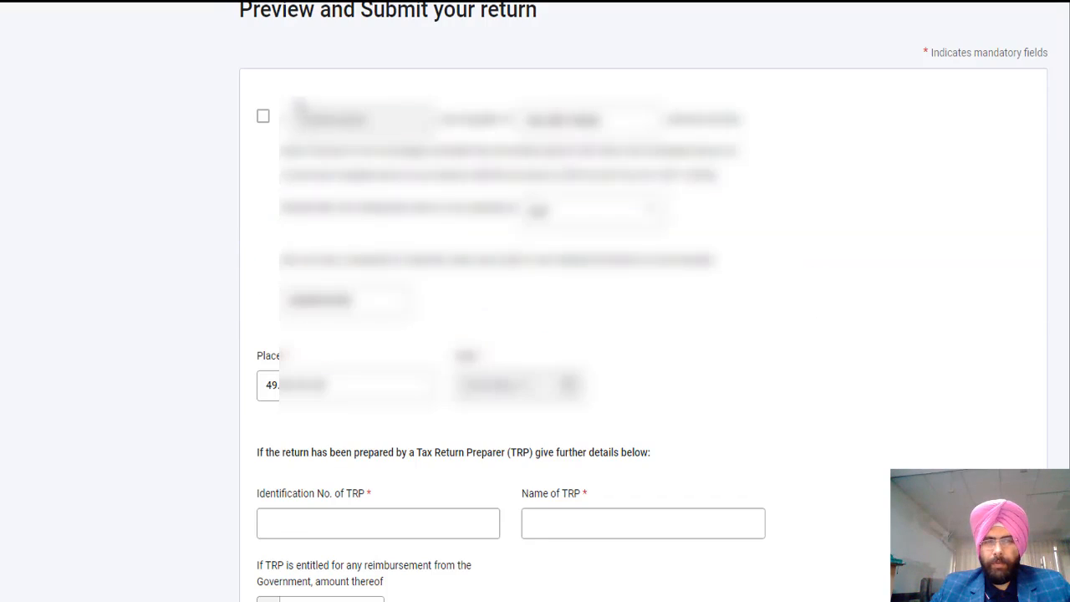
# Accept the declaration, leave the Tax Return Preparer details blank, and take the return through preview to validation.
pyautogui.click(264, 118)
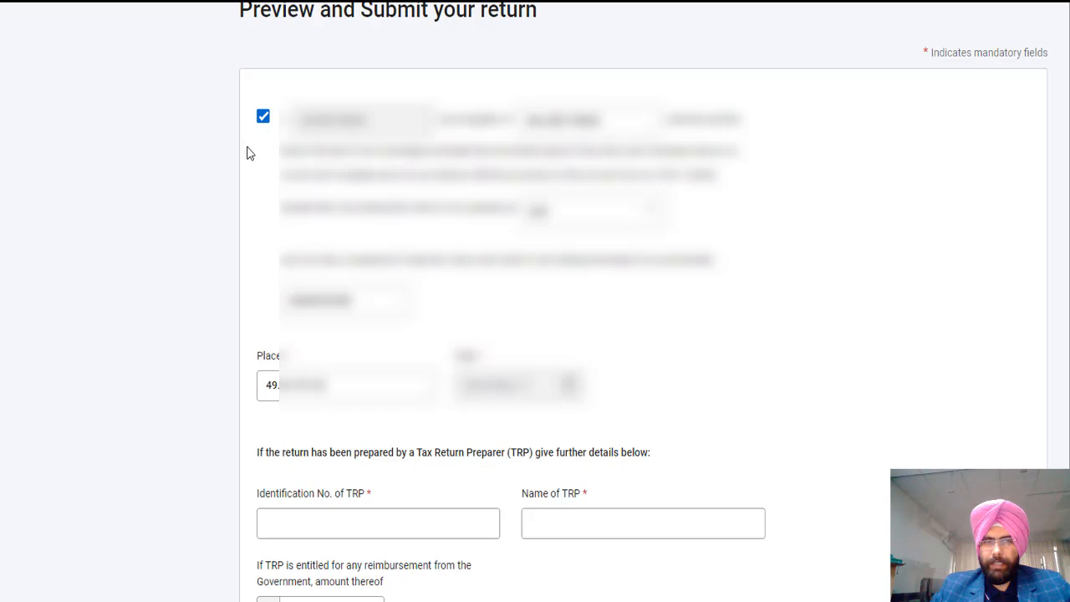
pyautogui.scroll(-3, 484, 359)
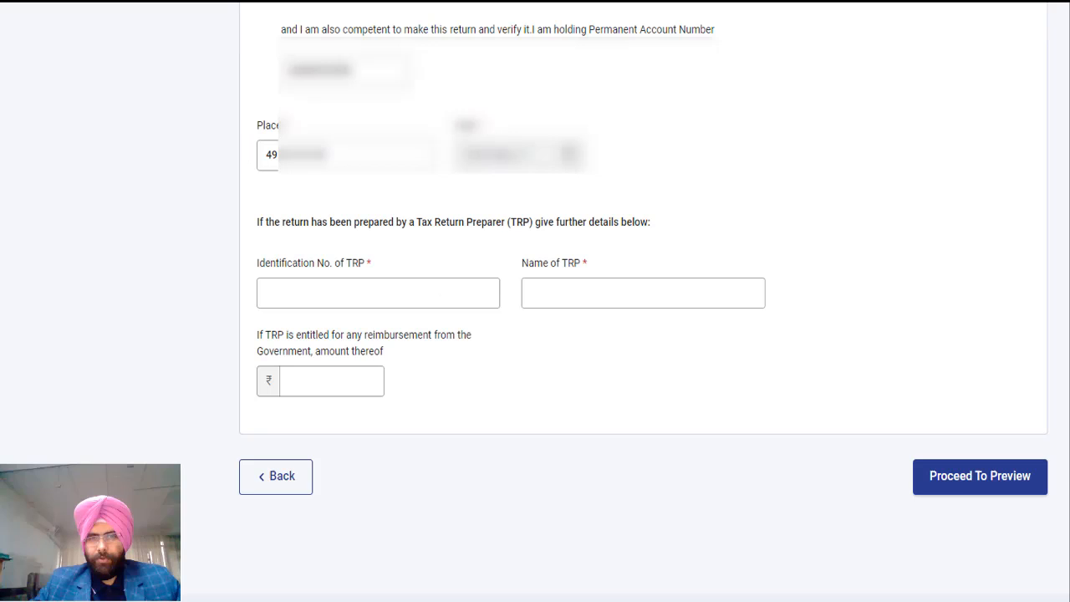
pyautogui.click(947, 477)
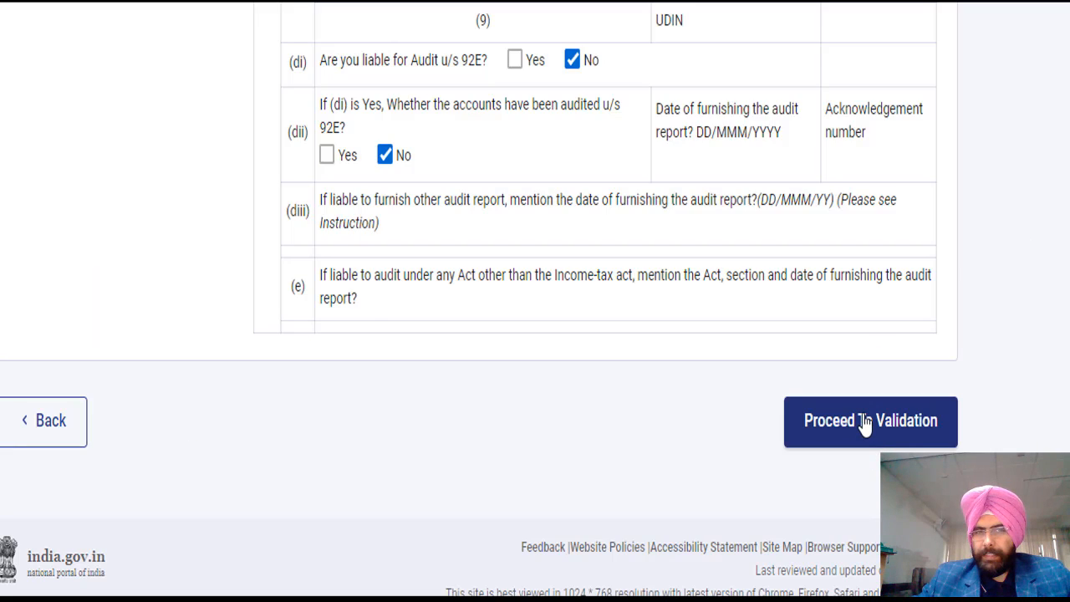
pyautogui.click(865, 422)
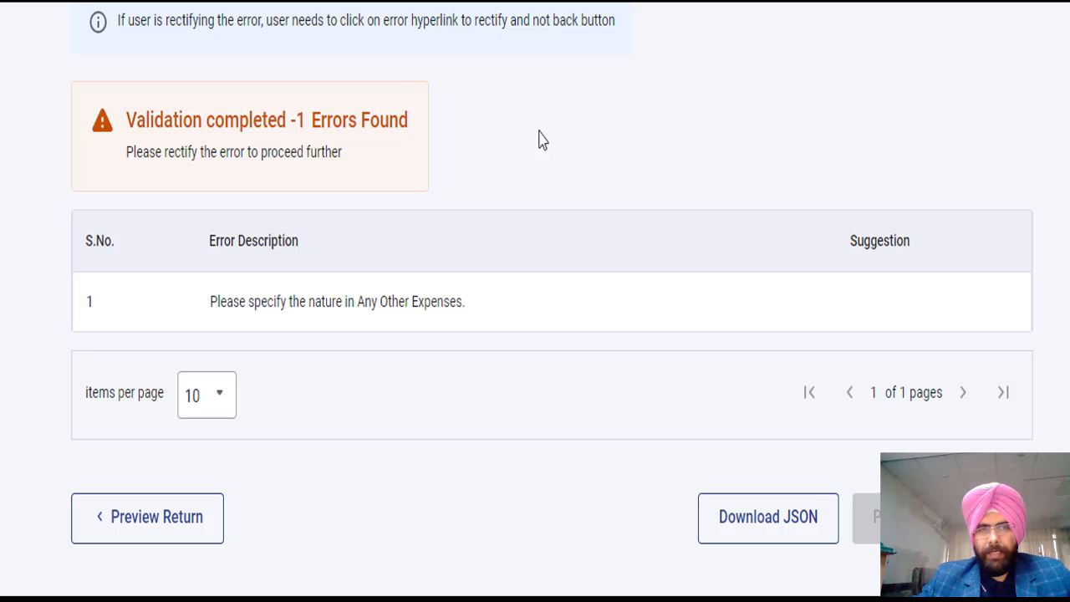
# Open the Any Other Expenses validation error, delete the blank expense entry under item 46 Other expenses, and save the section.
pyautogui.click(277, 303)
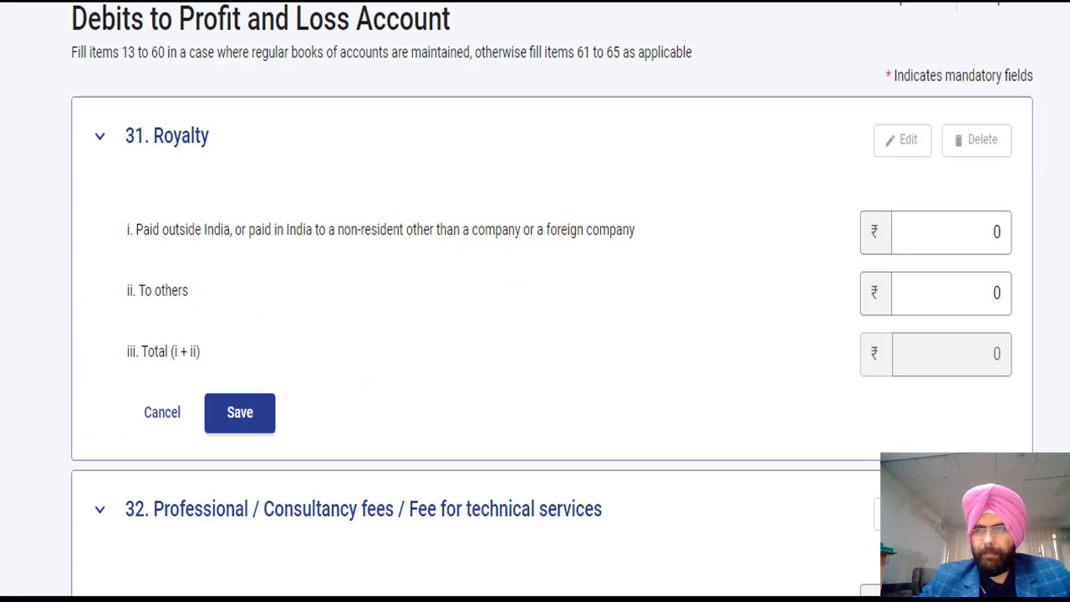
pyautogui.scroll(-10, 535, 301)
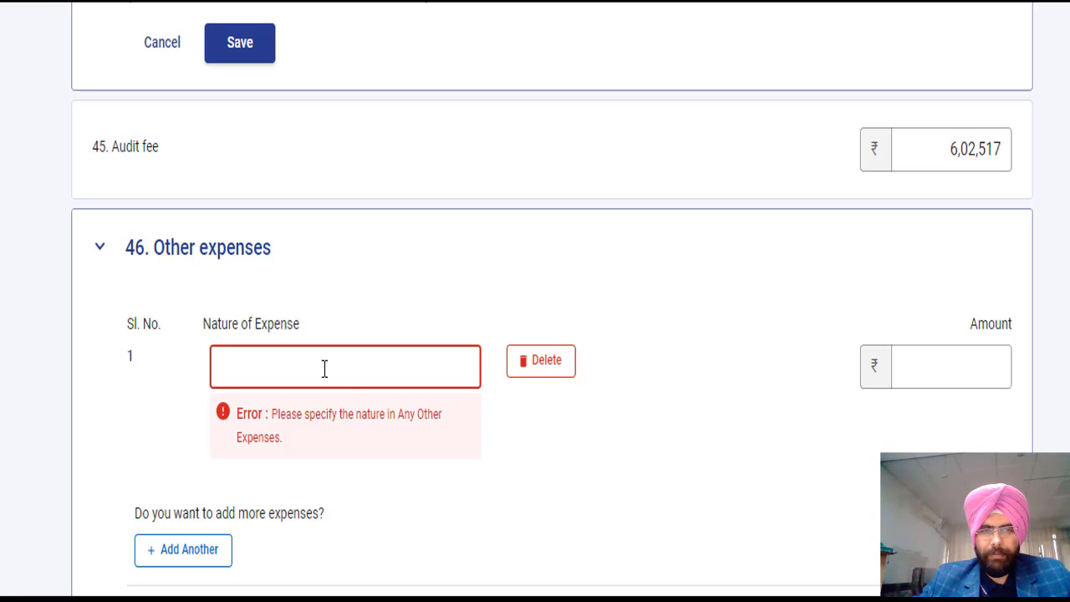
pyautogui.click(536, 366)
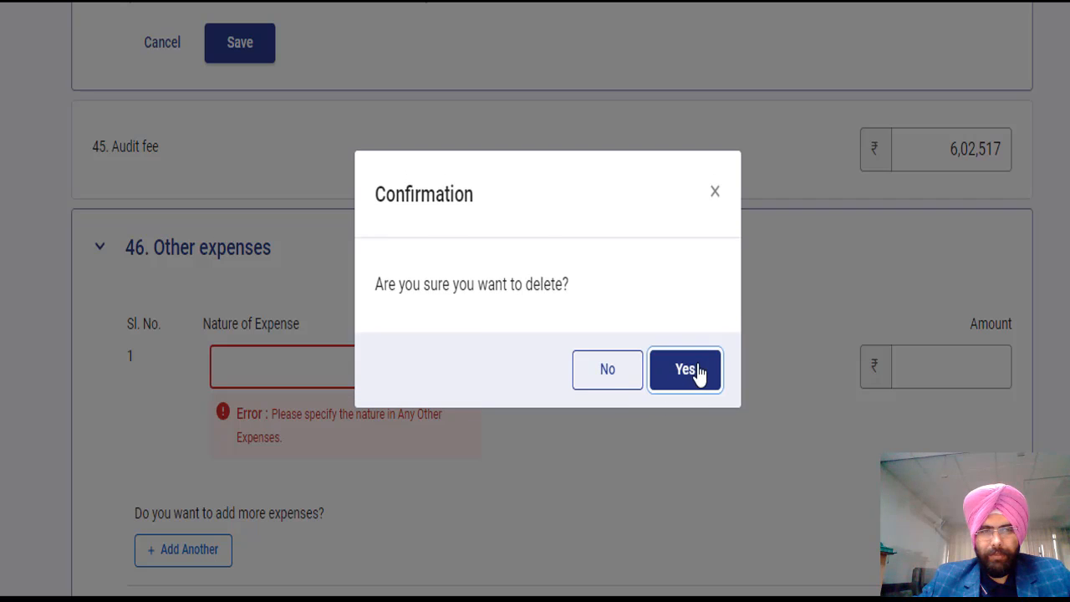
pyautogui.click(697, 368)
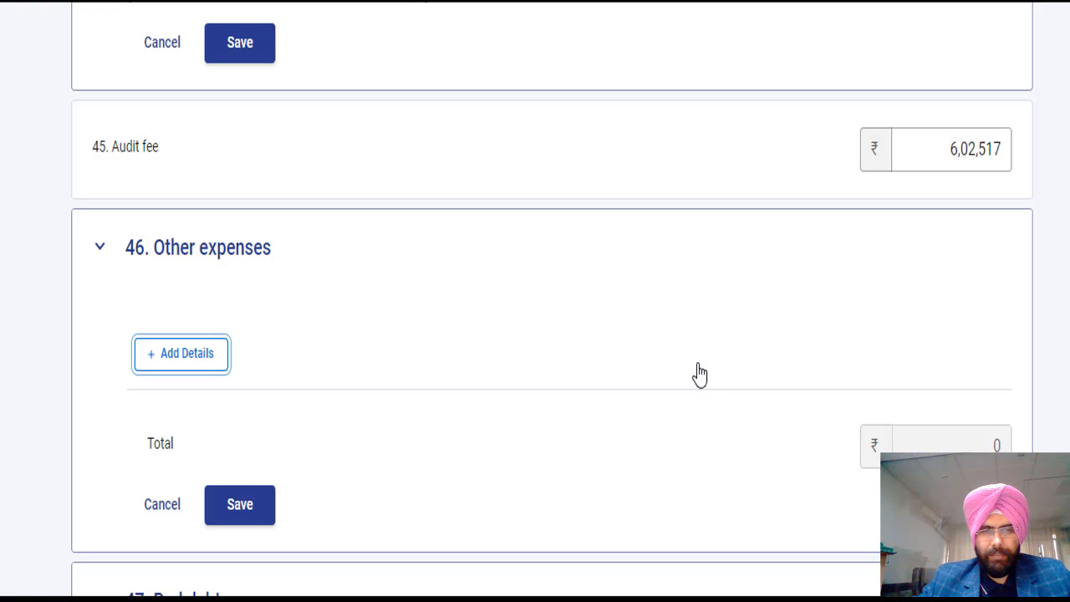
pyautogui.click(240, 508)
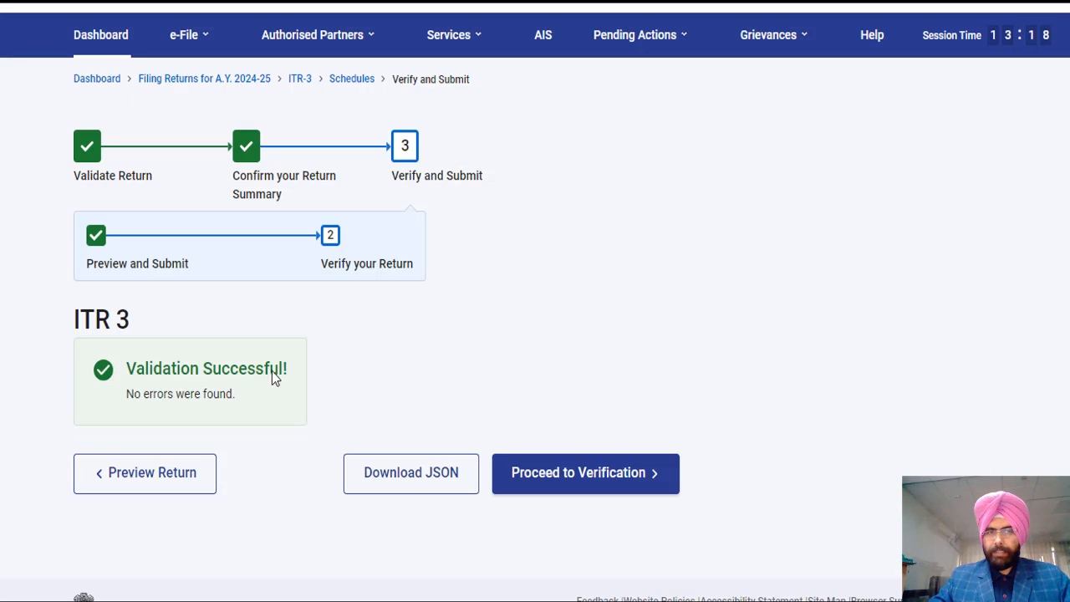
# Proceed to verification and select e-Verify Now as the method, cancelling the switch to Verify via ITR-V.
pyautogui.click(591, 492)
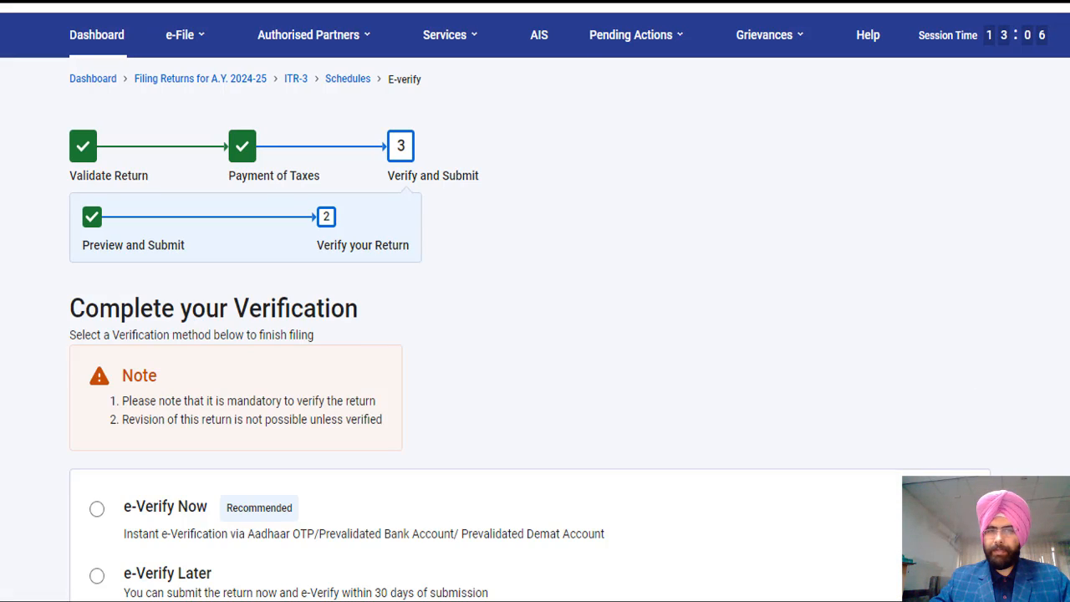
pyautogui.scroll(-2, 601, 489)
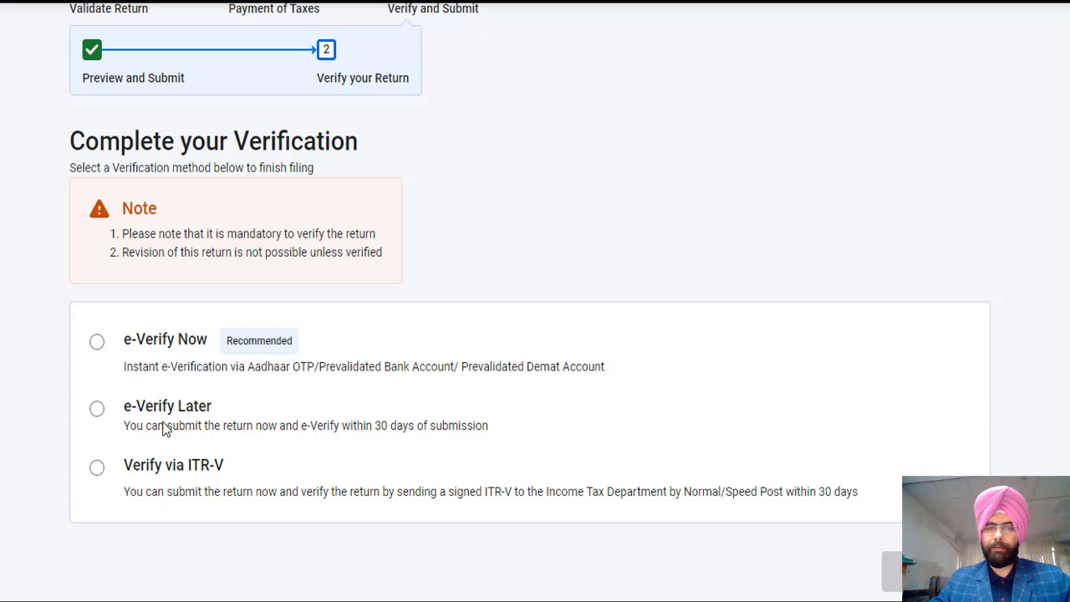
pyautogui.click(96, 343)
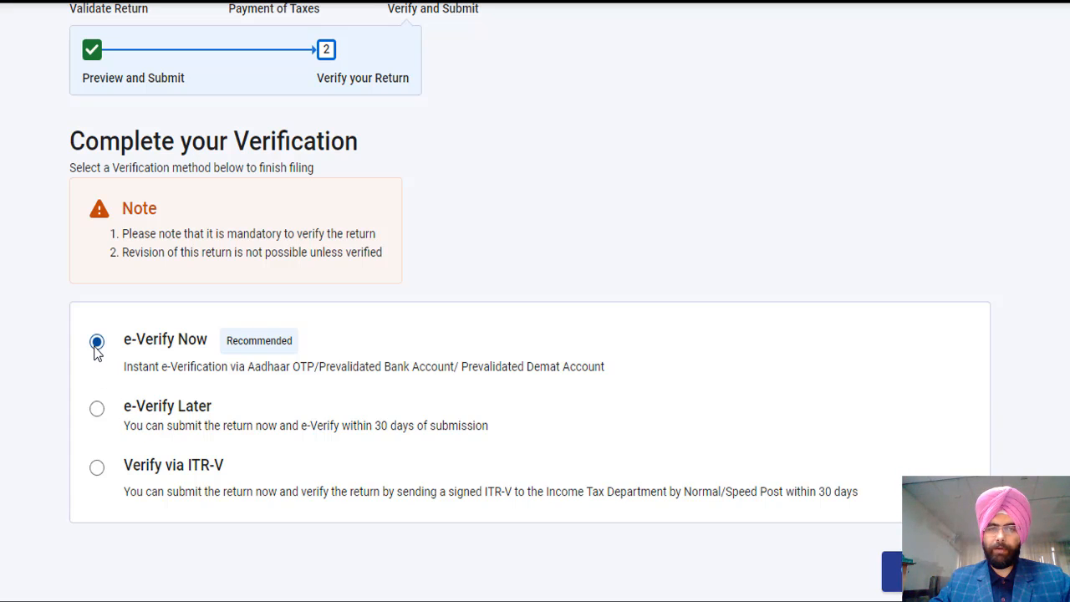
pyautogui.click(98, 471)
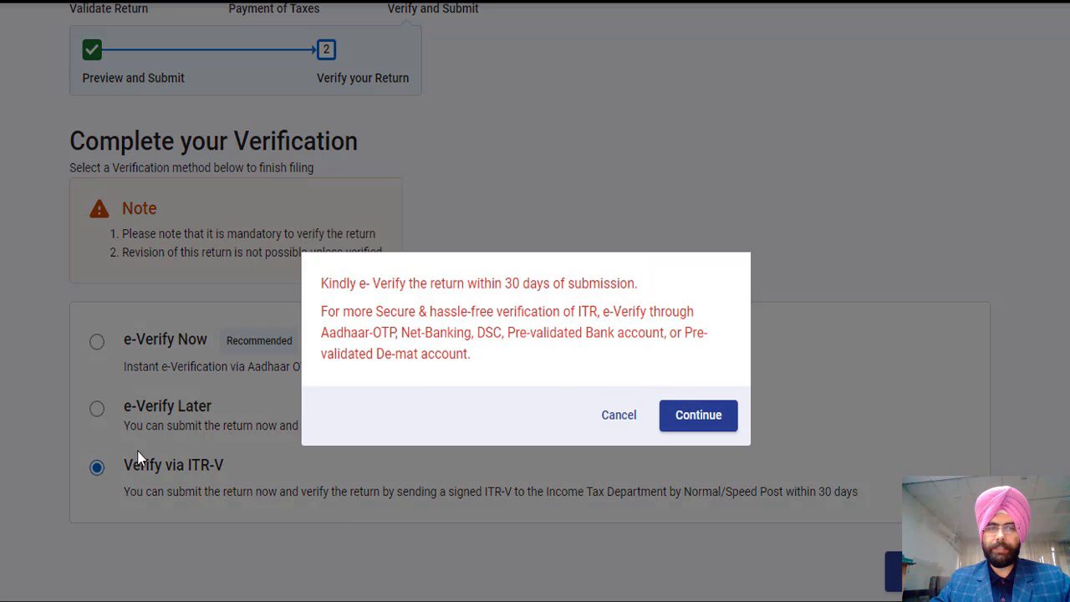
pyautogui.click(634, 421)
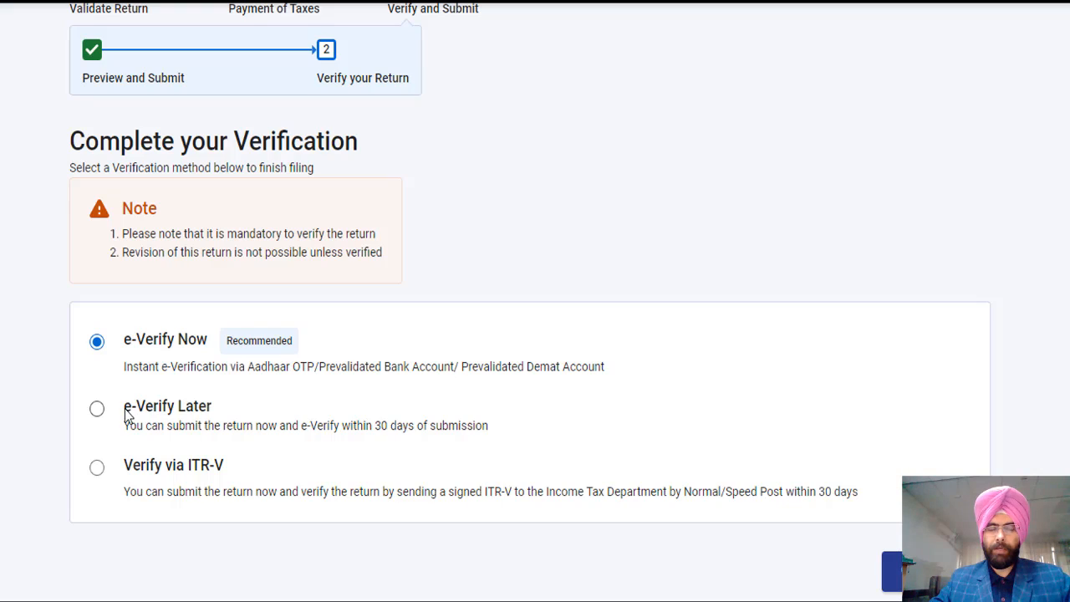
pyautogui.scroll(2, 346, 135)
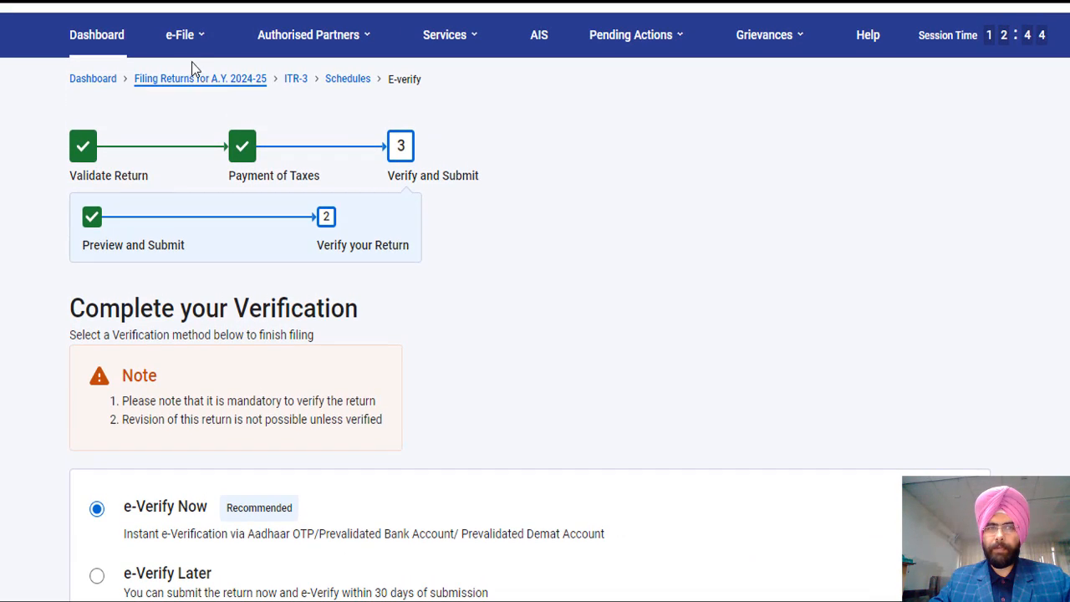
pyautogui.click(182, 42)
pyautogui.moveTo(209, 87)
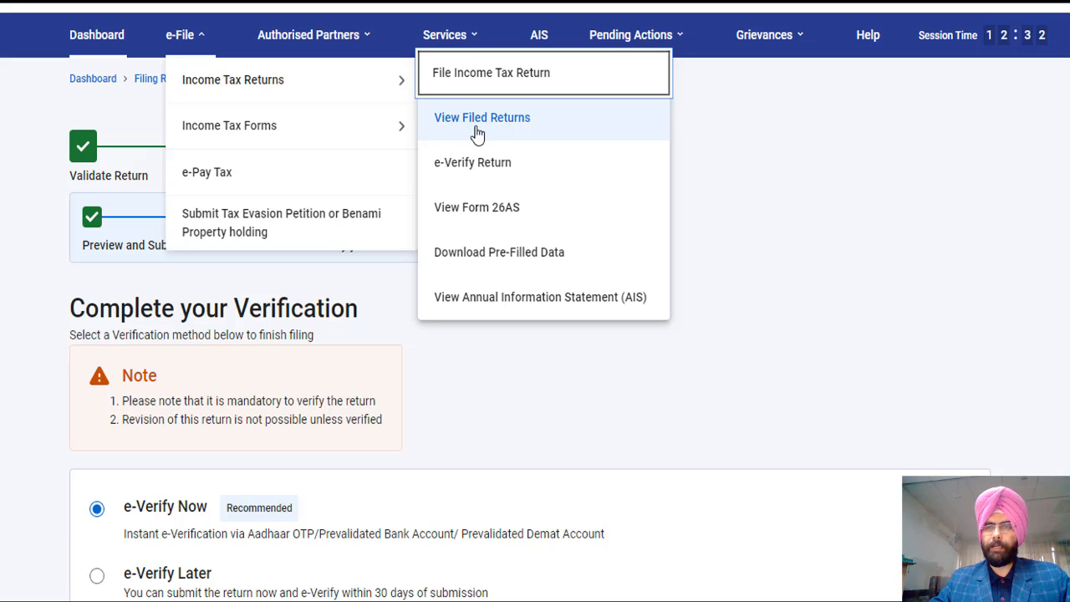
pyautogui.click(834, 371)
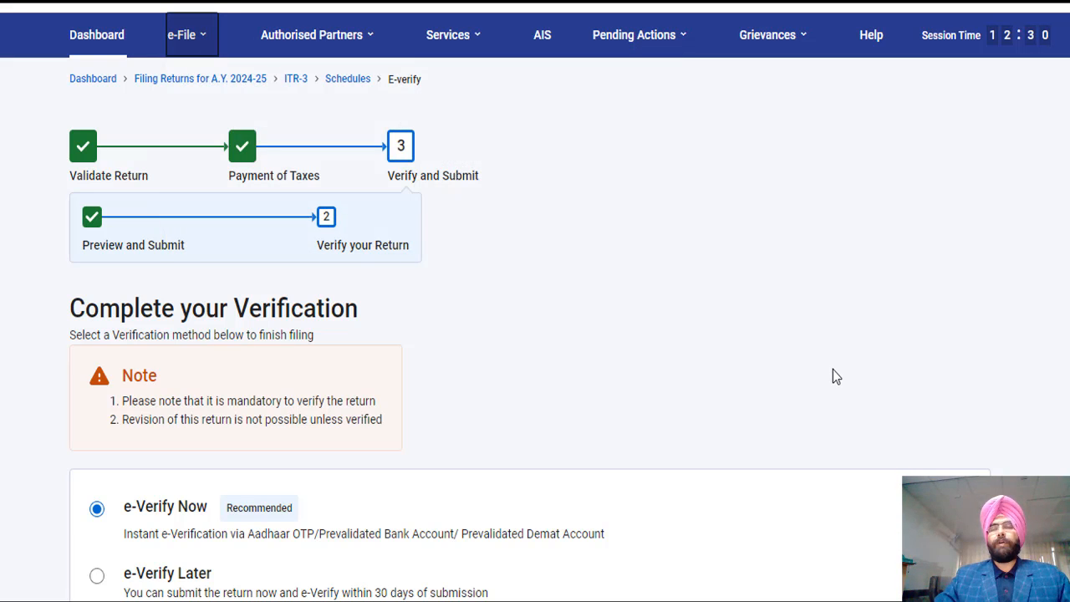